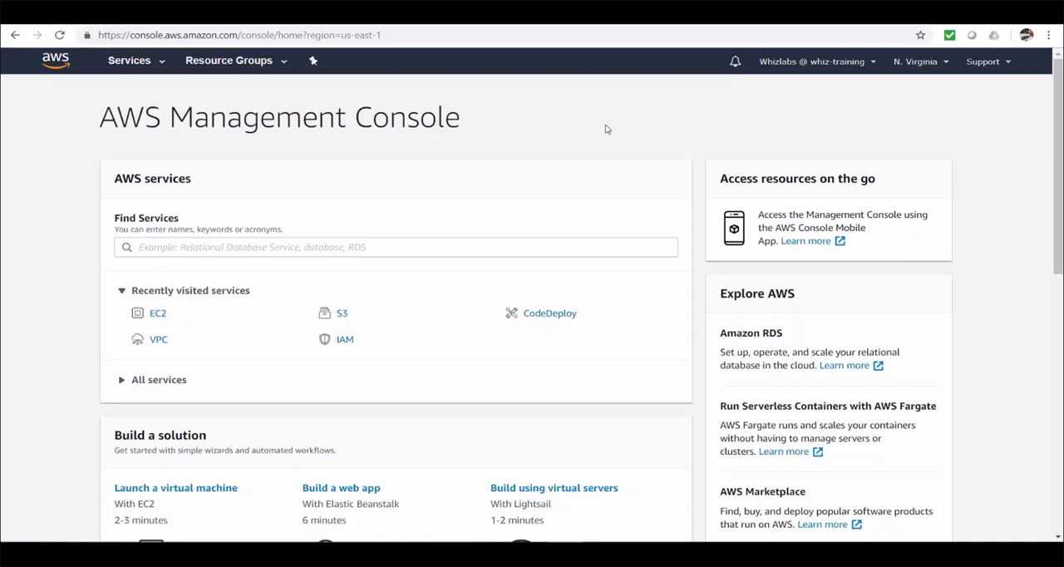
Step: Start an EC2 instance launch with the 64-bit (x86) Amazon Linux 2 AMI and the t2.micro type, continuing to the instance details
left_click(158, 316)
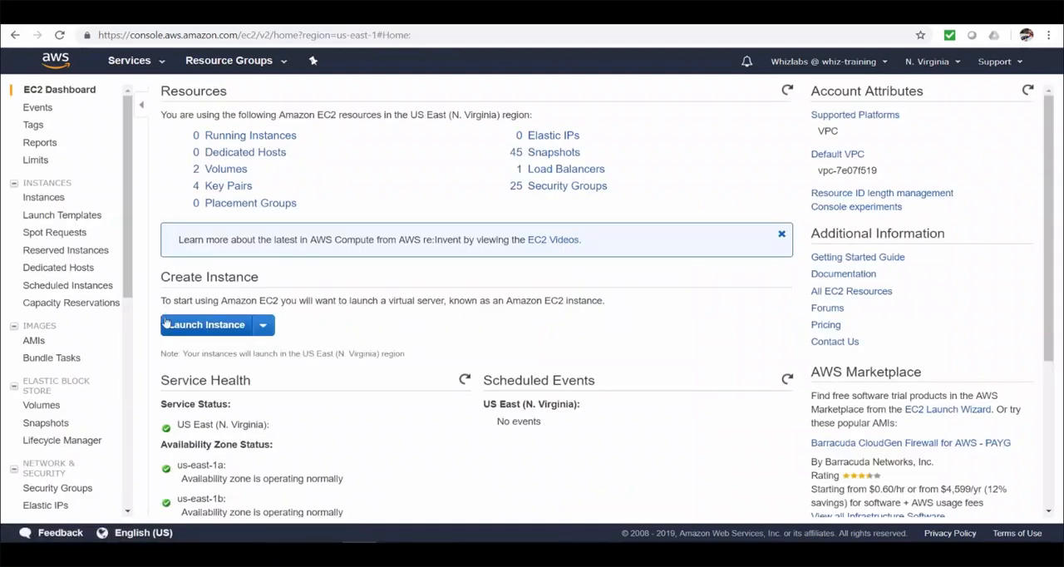
left_click(191, 327)
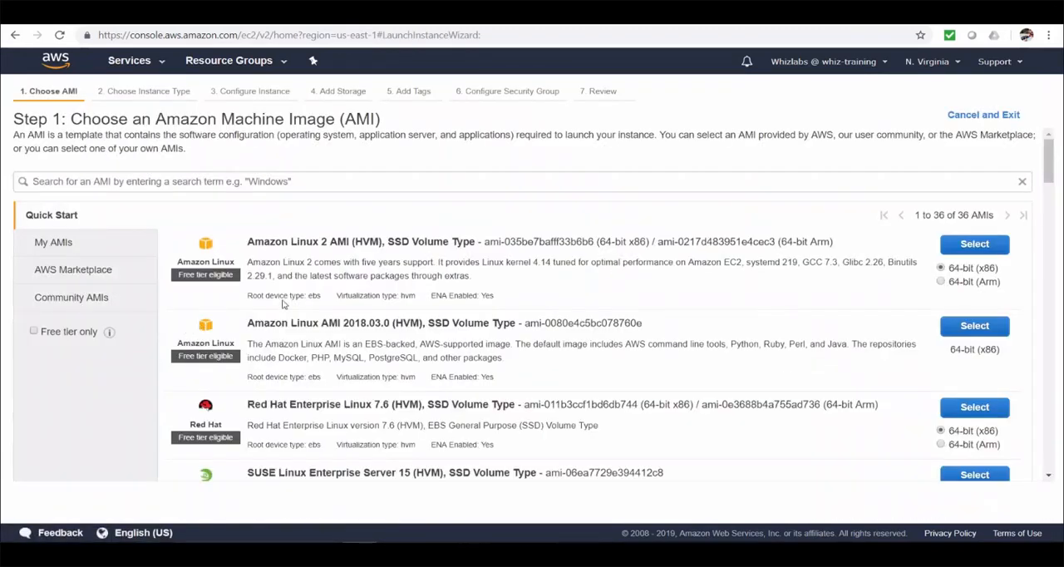
left_click(965, 246)
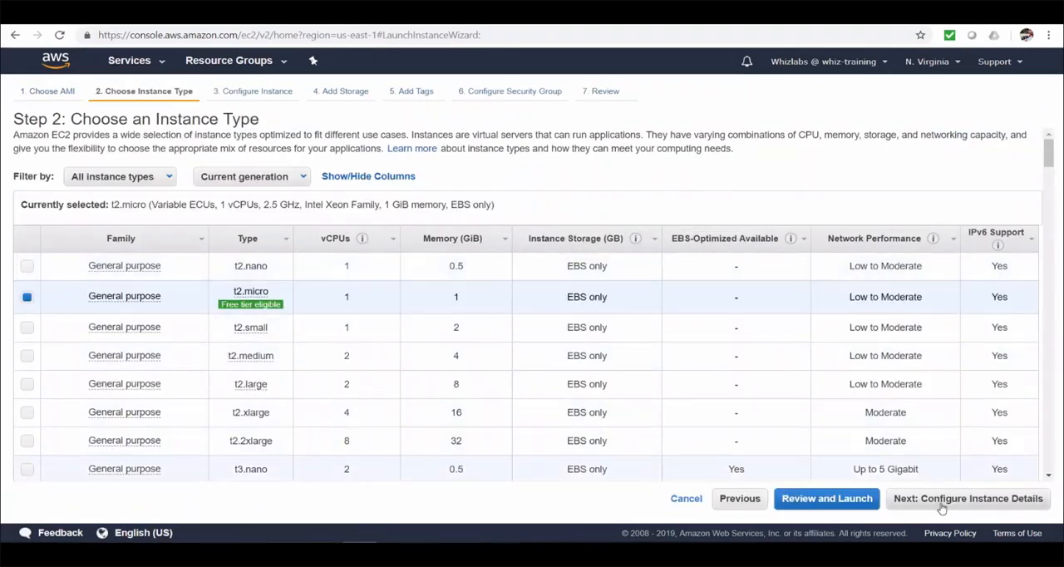
left_click(941, 499)
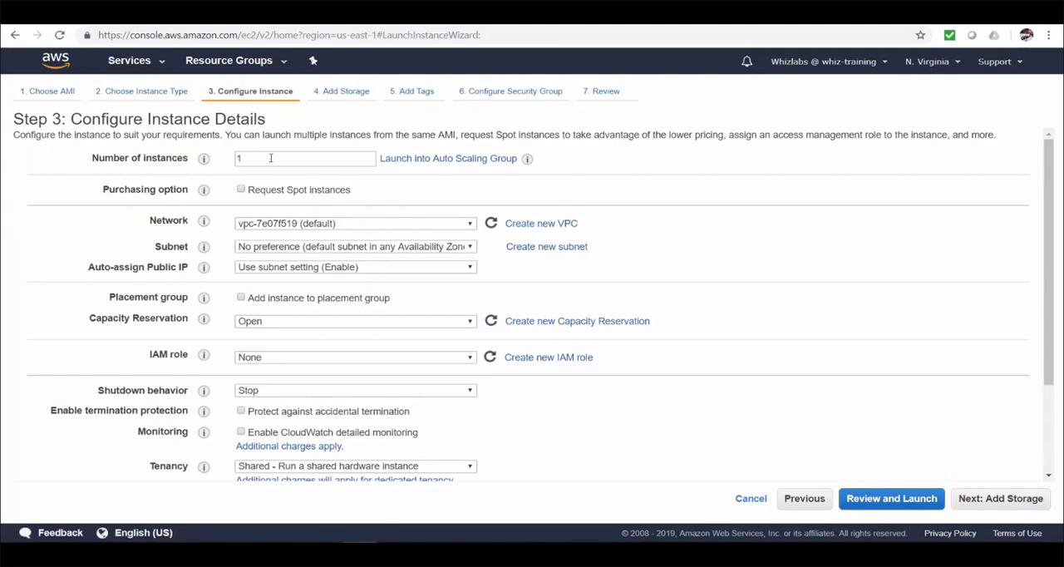
Step: Set the number of instances to 2 and assign the IAM role whiz-demo-code-deploy-ec2-role
left_click_drag(270, 158, 230, 159)
type("2")
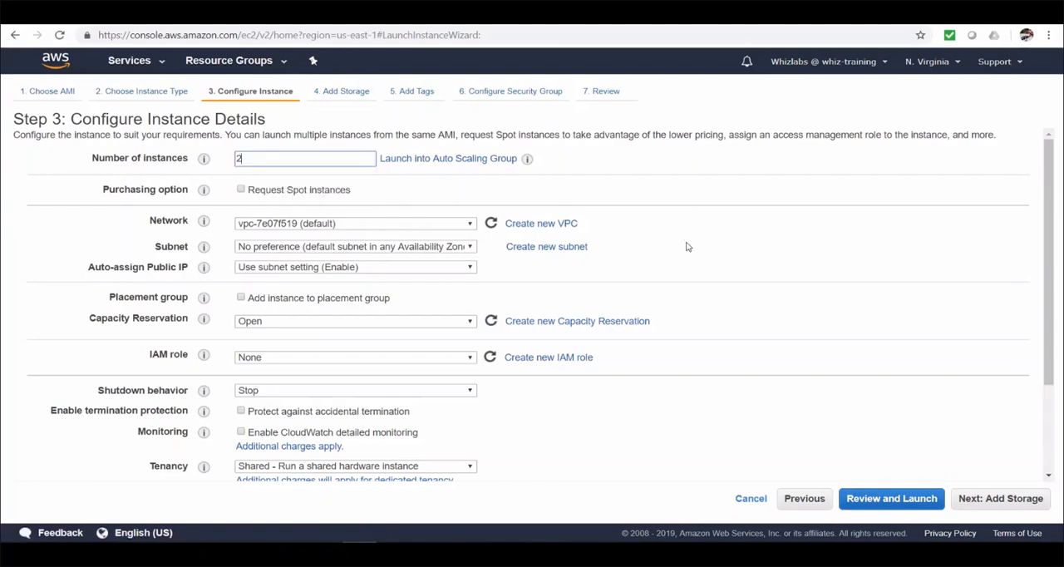
left_click(377, 360)
left_click(374, 382)
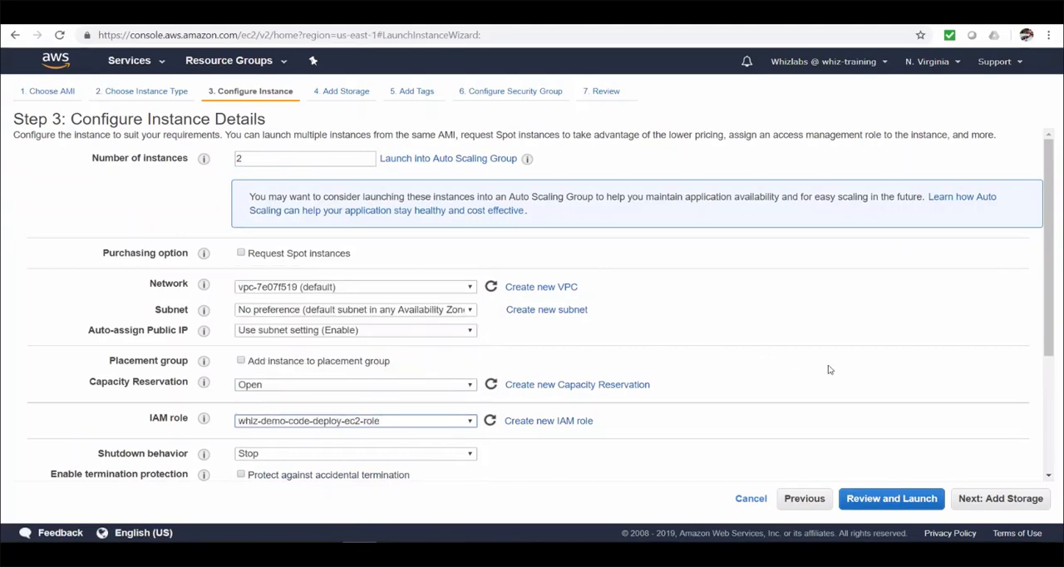
scroll(829, 370, "down", 3)
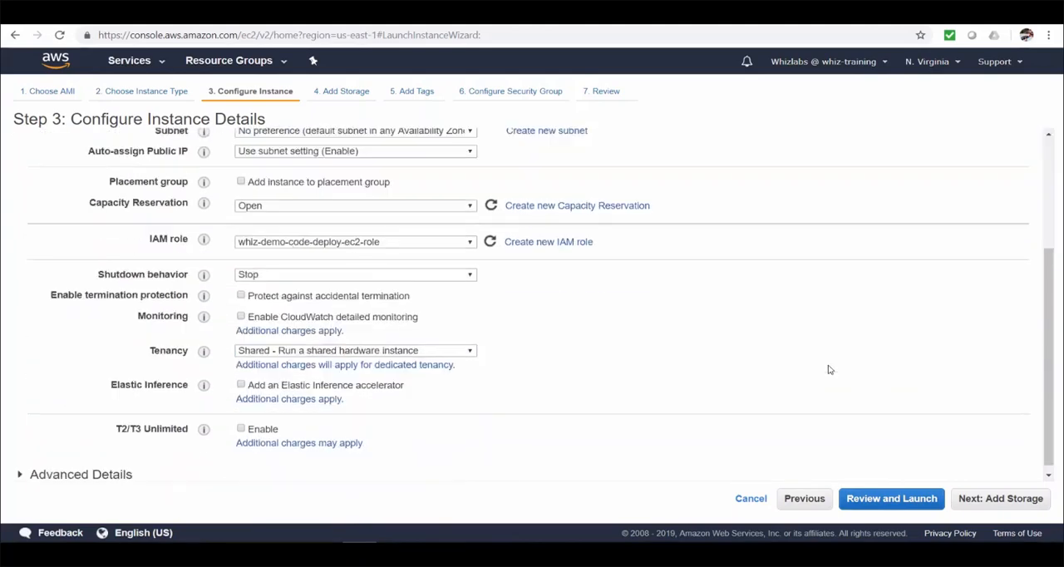
Step: Examine the JSON of the AmazonEC2RoleforAWSCodeDeploy policy attached to whiz-demo-code-deploy-ec2-role in IAM, leaving the launch wizard settings as they are
left_click(220, 35)
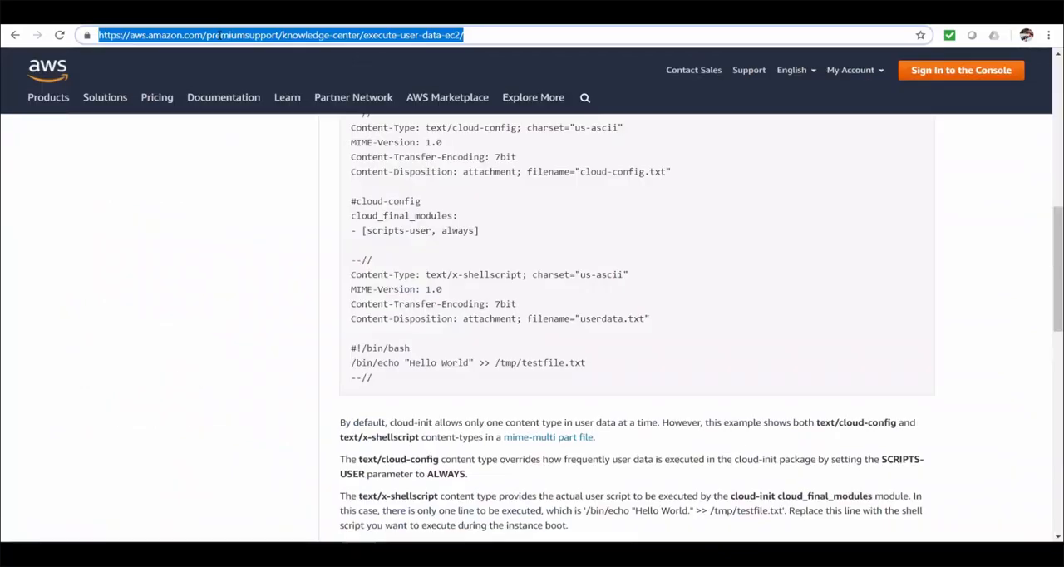
type("cons")
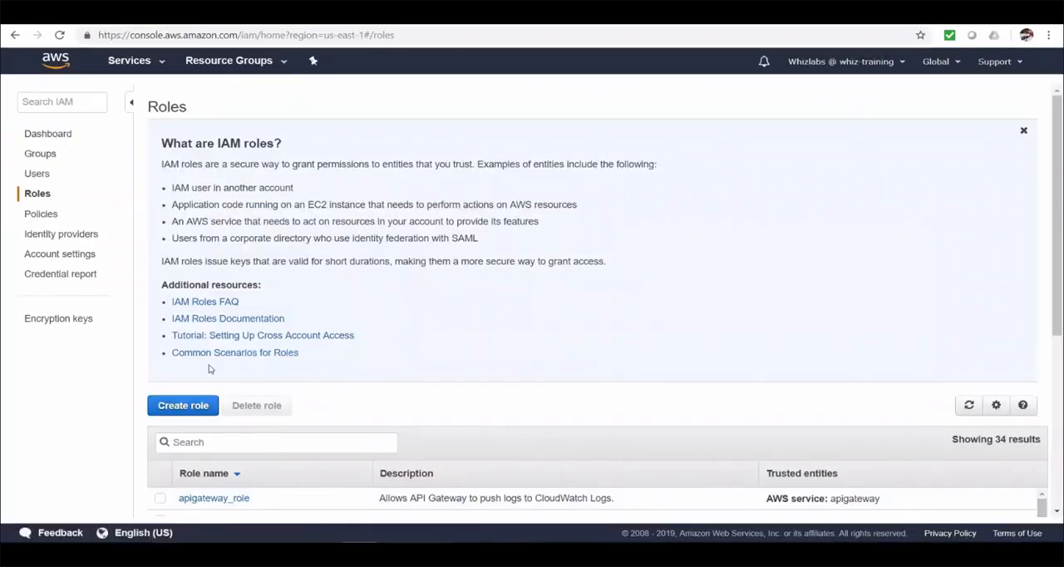
scroll(209, 369, "down", 5)
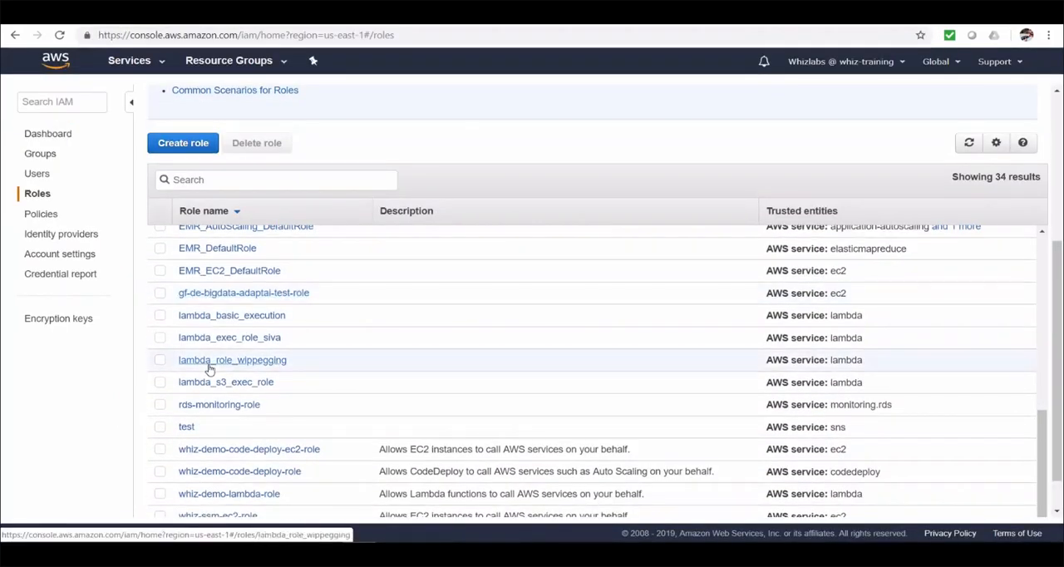
left_click(208, 450)
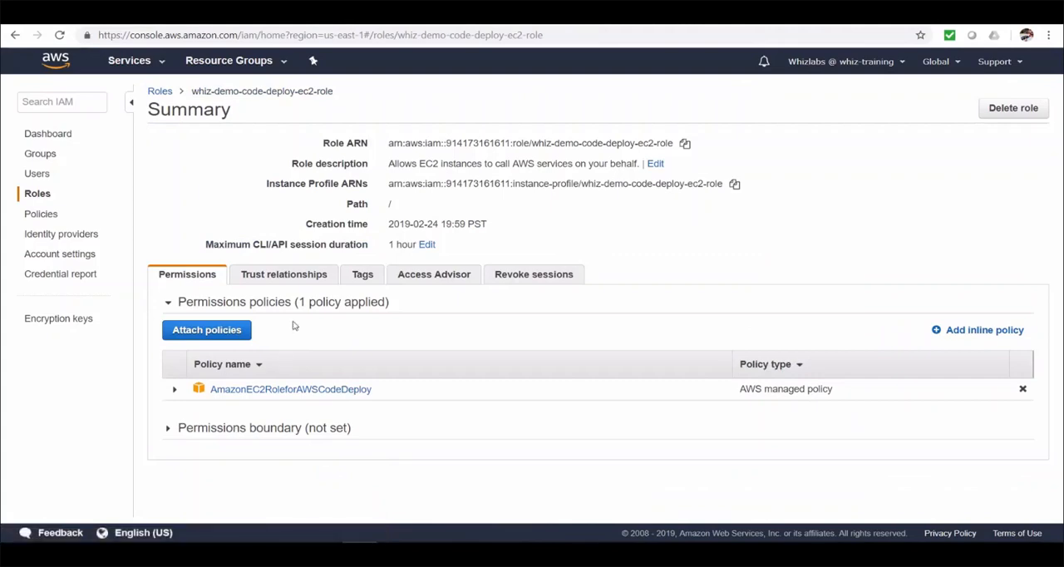
left_click(175, 394)
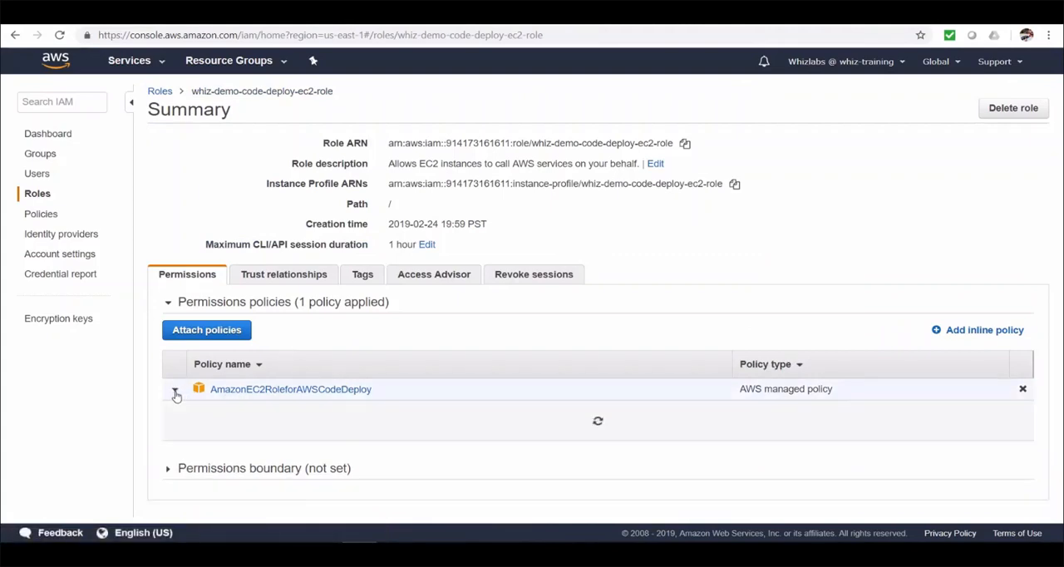
scroll(440, 422, "down", 3)
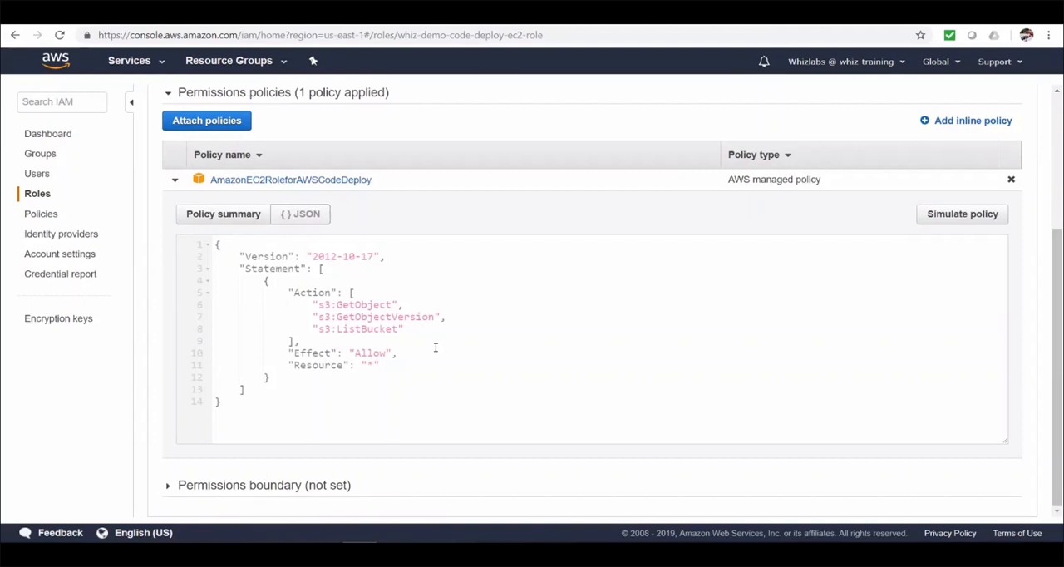
scroll(451, 346, "up", 5)
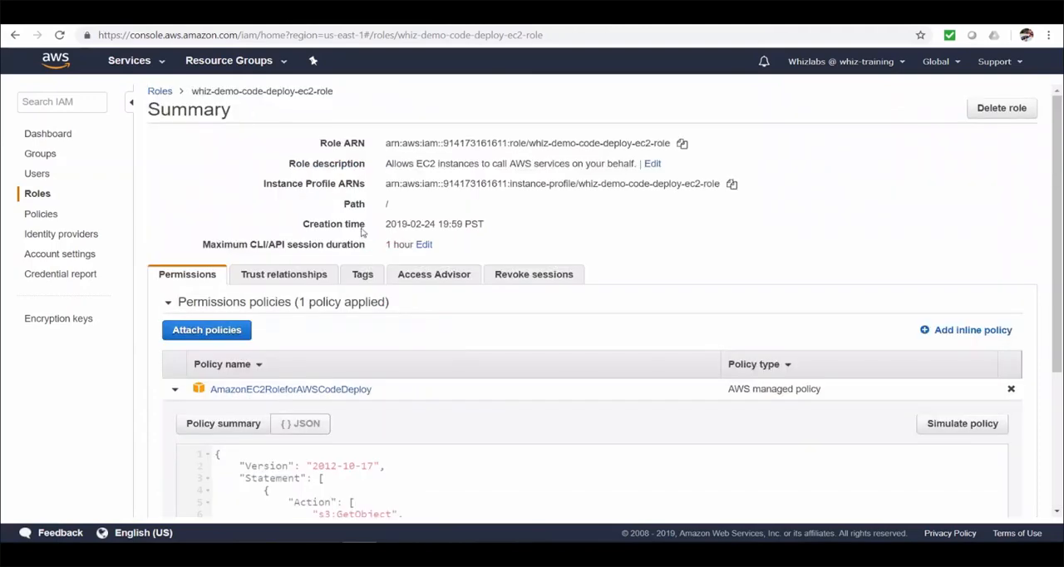
left_click(160, 96)
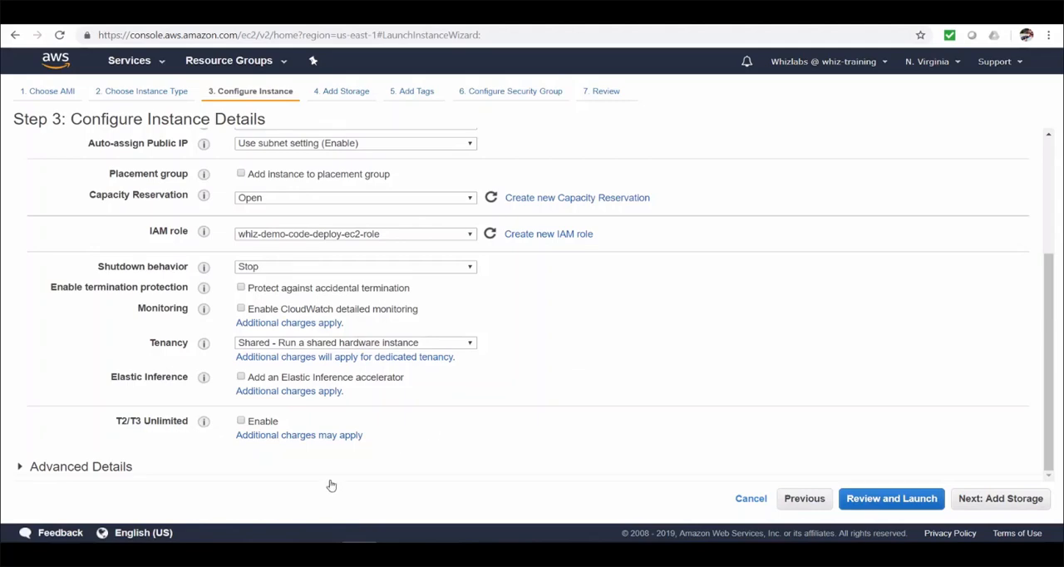
Step: Expand the advanced details and copy the entire script from codedeploy-instance-userdata.txt in Notepad into the instances' user data as text
left_click(119, 469)
scroll(355, 450, "down", 1)
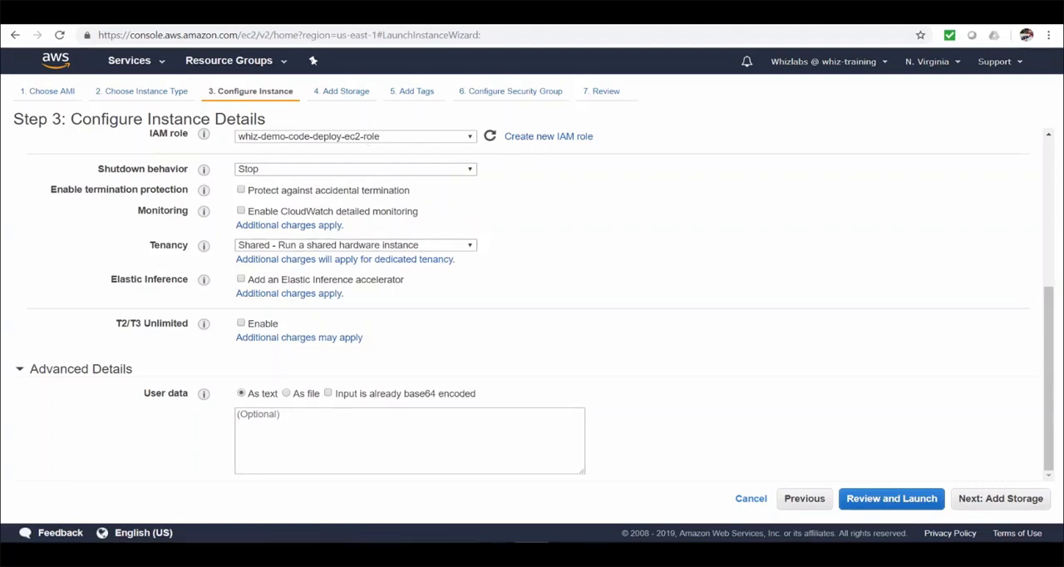
left_click_drag(0, 199, 496, 114)
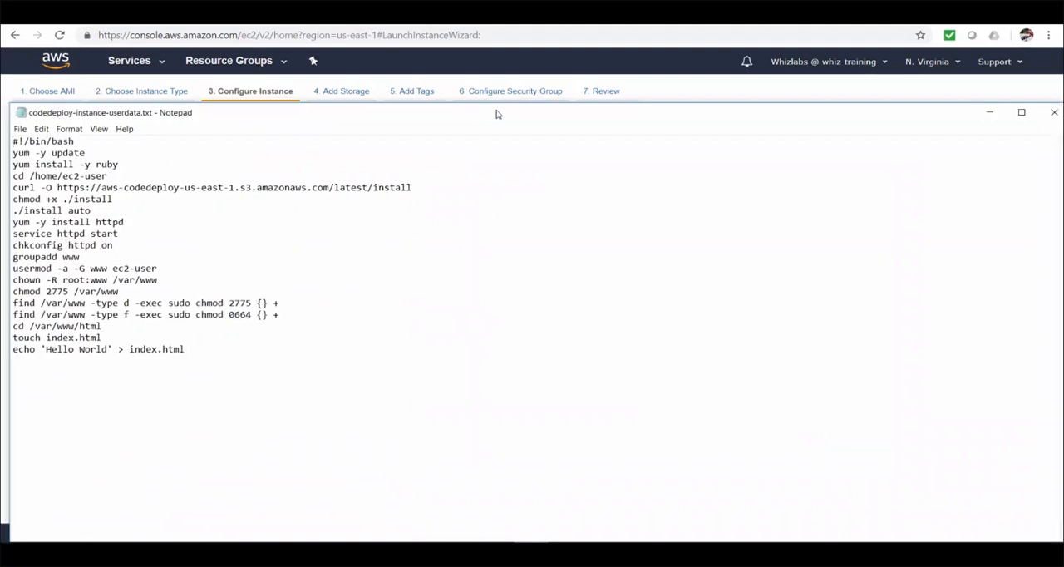
double_click(503, 111)
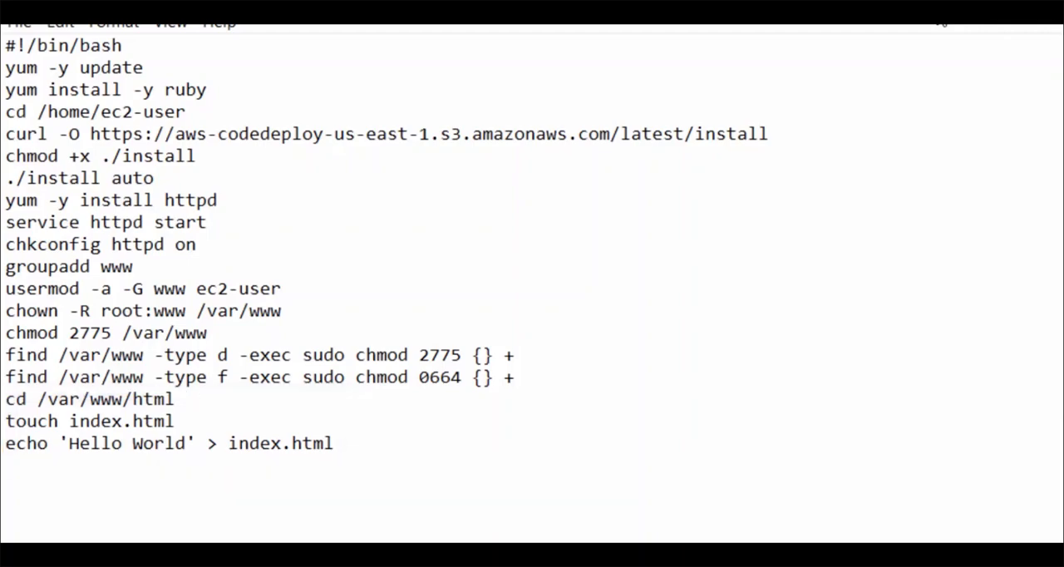
left_click_drag(433, 122, 486, 88)
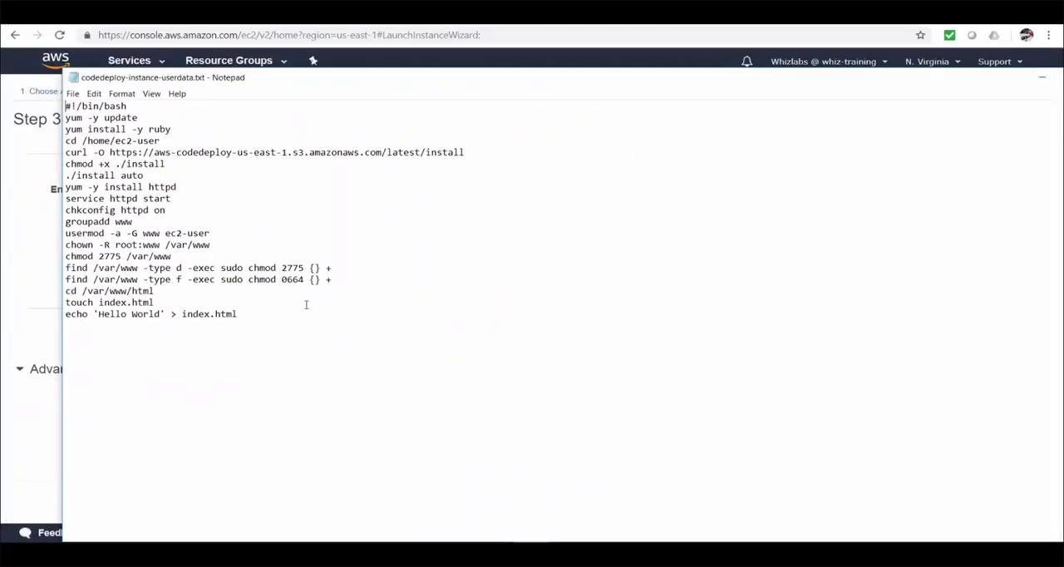
left_click_drag(237, 314, 60, 106)
key("ctrl+c")
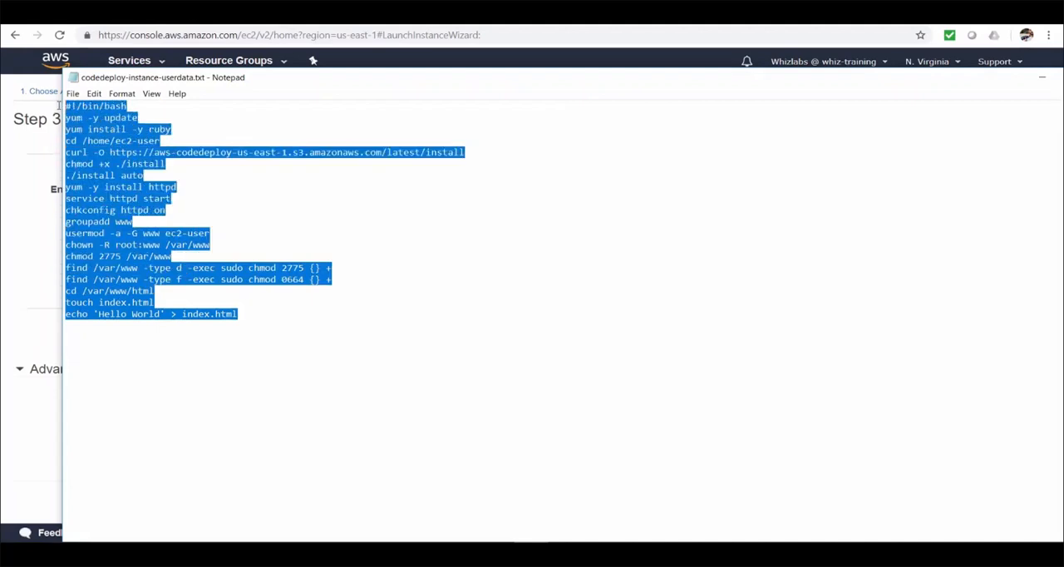
left_click(36, 302)
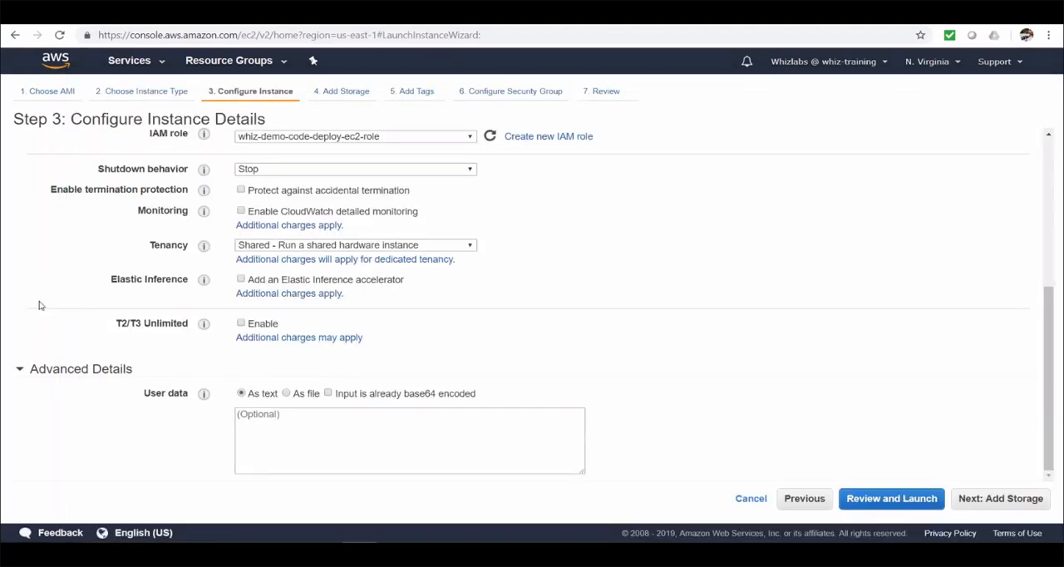
left_click(312, 429)
key("ctrl+v")
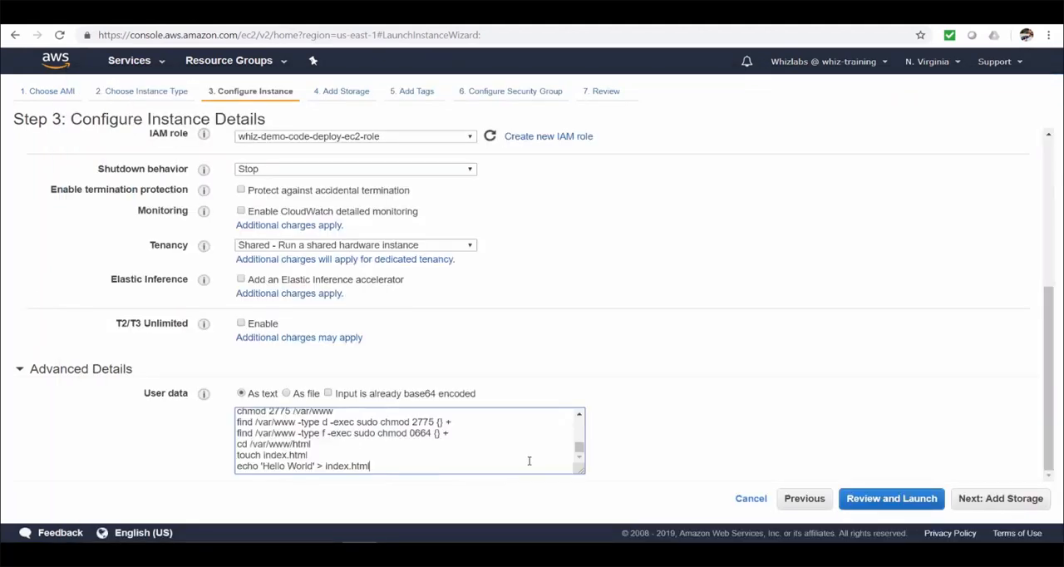
Step: Keep the default storage and add a tag with key Name and value whiz-demo-codedeploy-instances
left_click(994, 499)
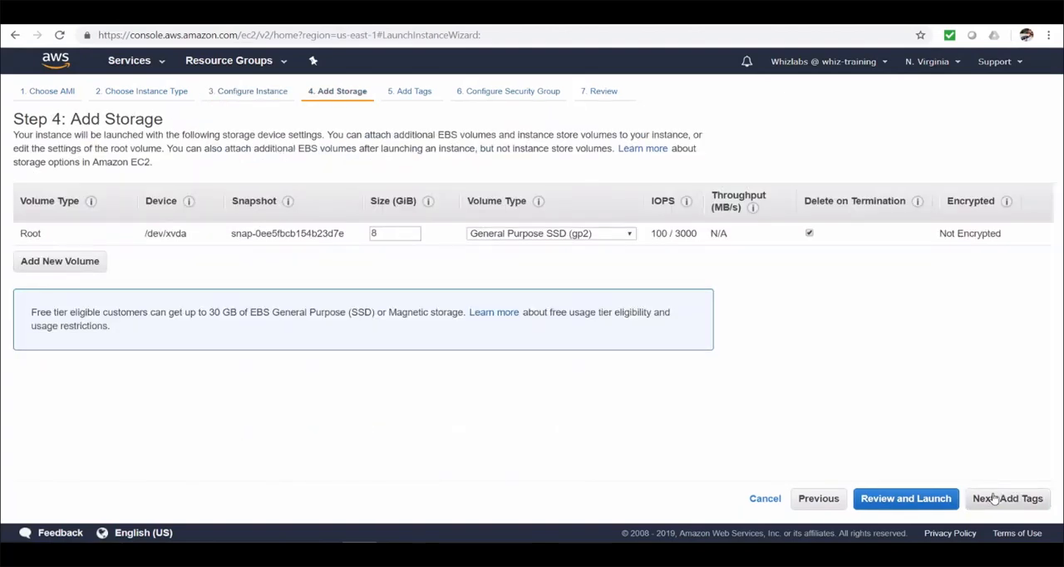
left_click(994, 499)
left_click(53, 296)
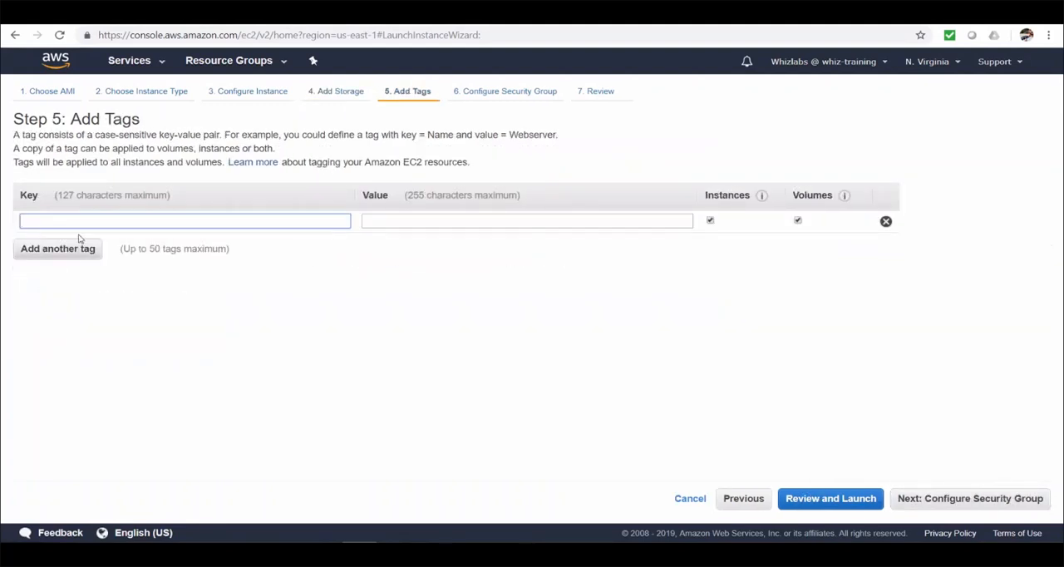
type("Name")
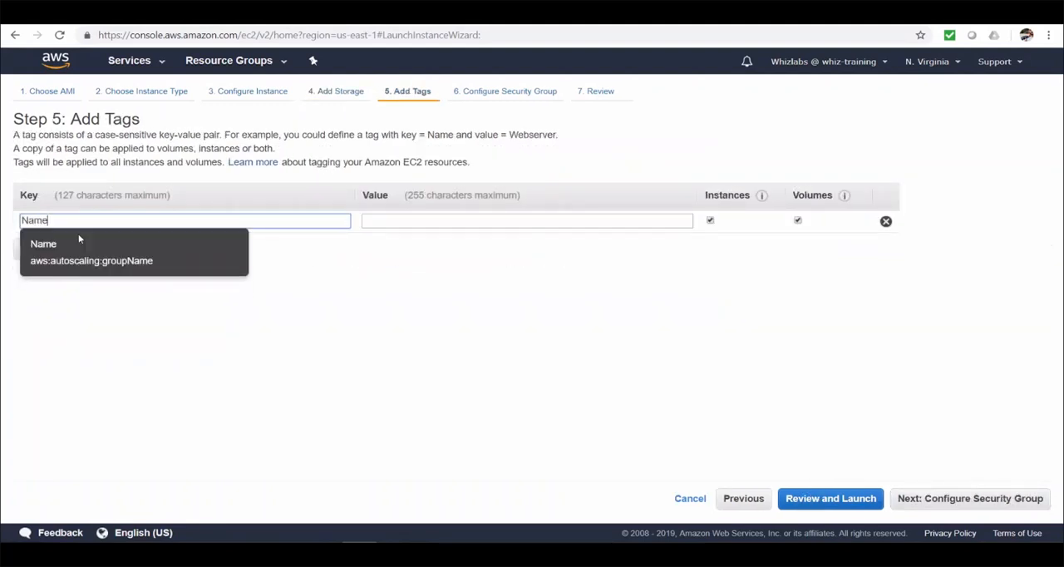
key("Tab")
type("whiz-demo-codedeploy-instances")
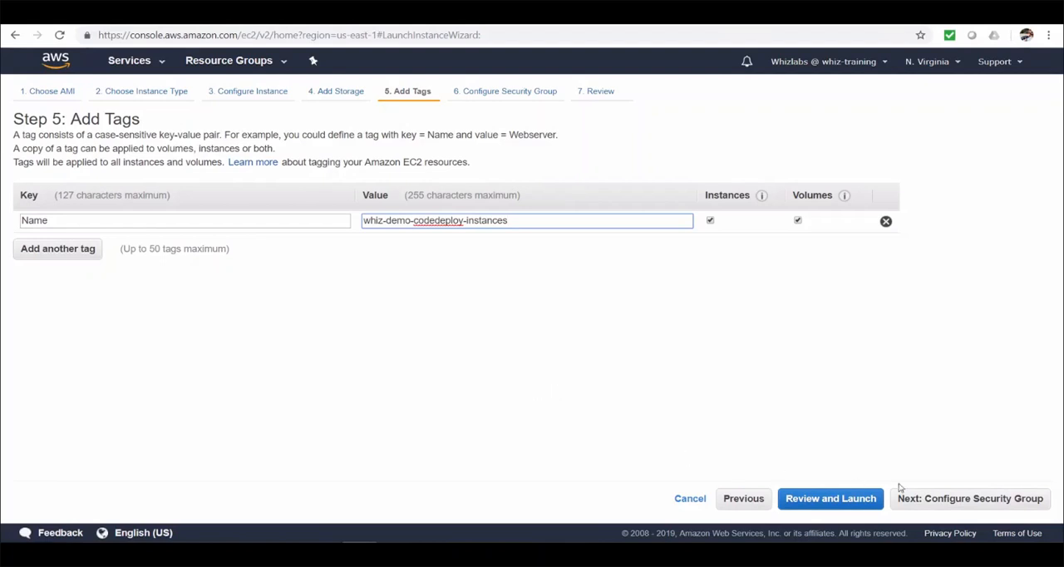
Step: Assign the existing security group whiz-demo-code-deploy-instances-sg and continue to the launch review
left_click(949, 499)
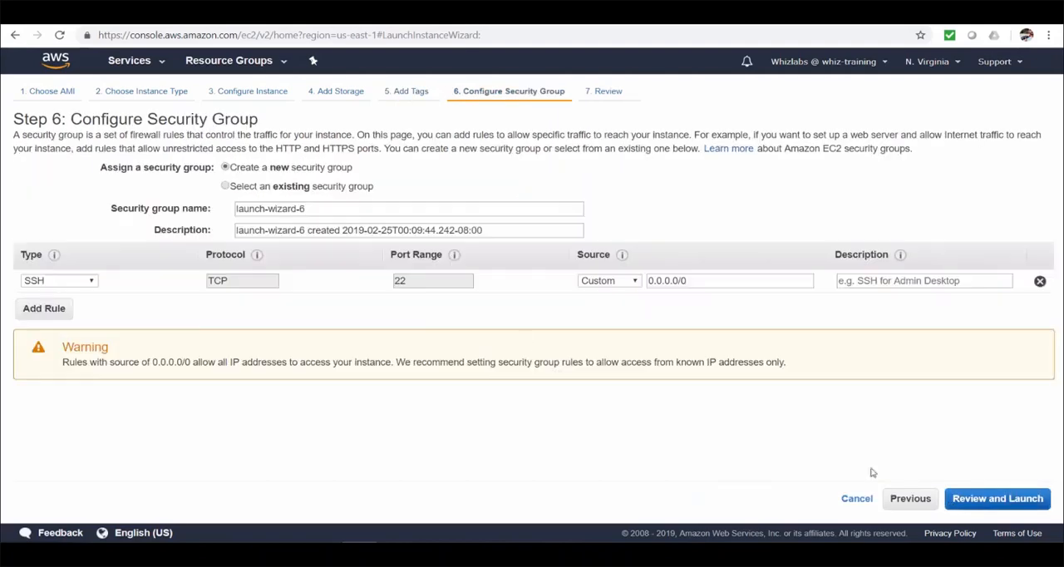
left_click(226, 187)
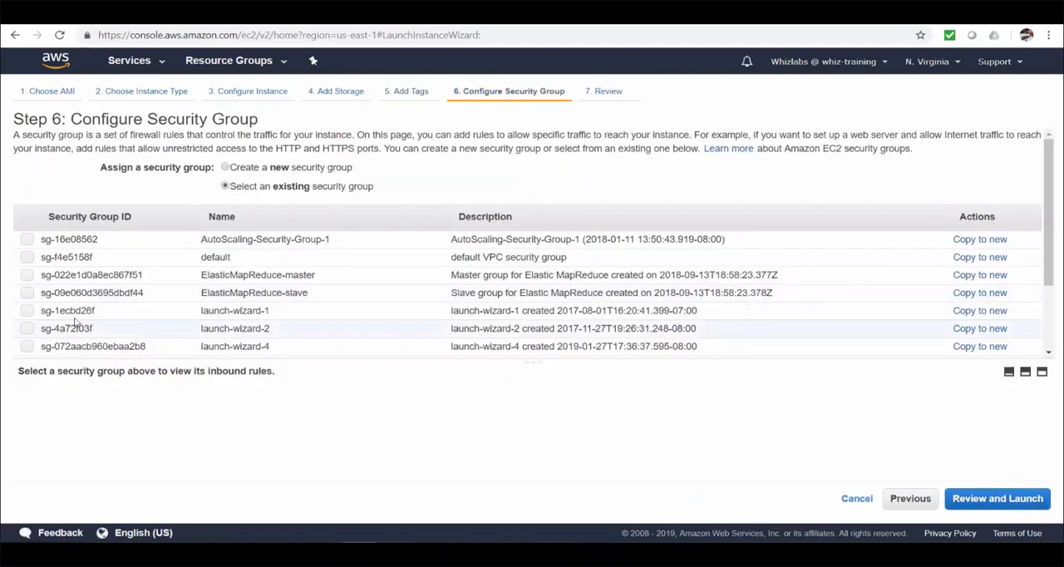
scroll(66, 329, "down", 2)
left_click(28, 339)
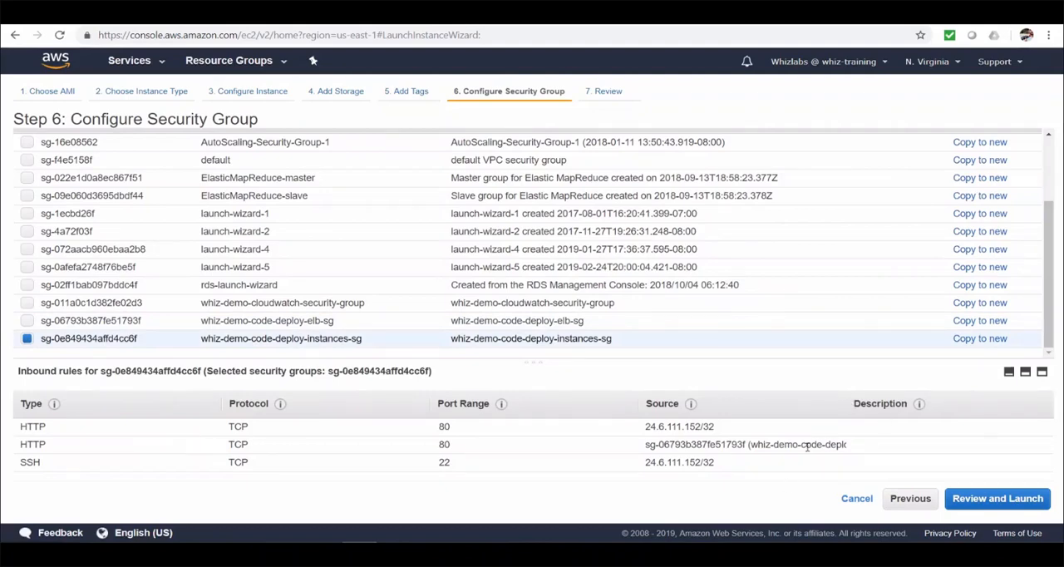
left_click(998, 498)
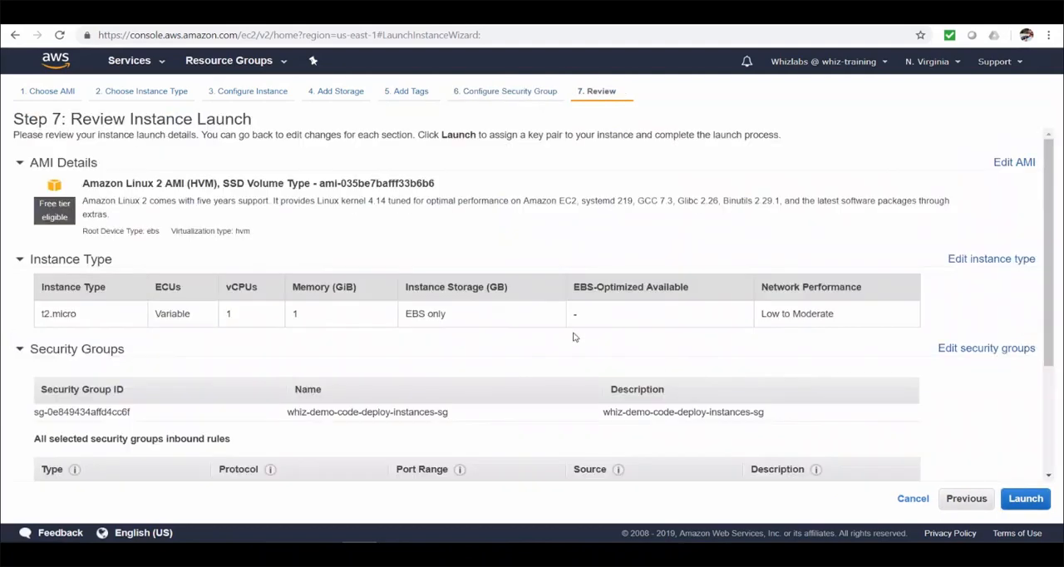
Step: Launch the instances with the existing key pair whiz-demo-code-deploy-instances, acknowledging access to its private key file
left_click(1022, 498)
left_click(519, 340)
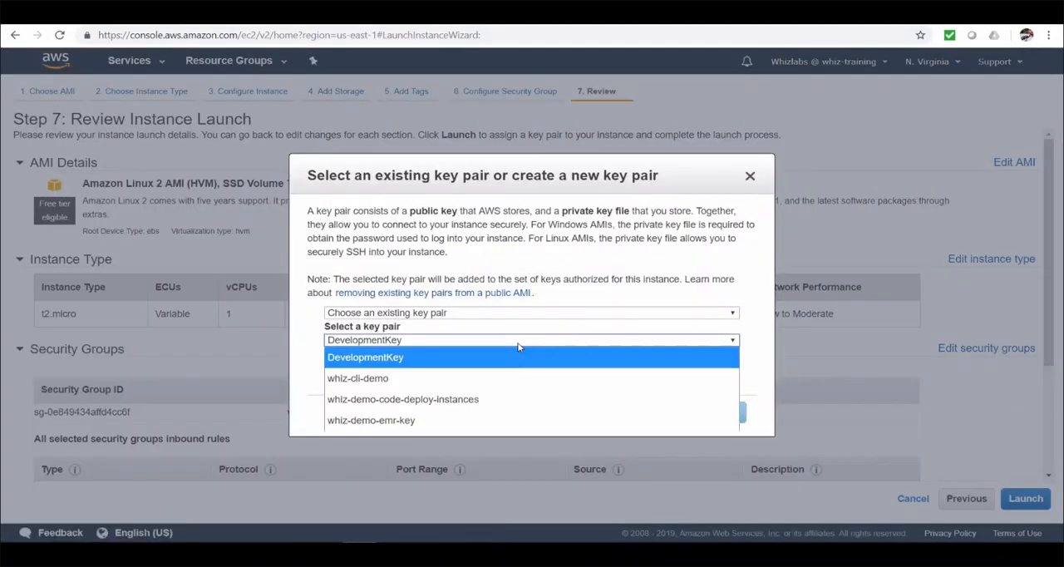
left_click(499, 399)
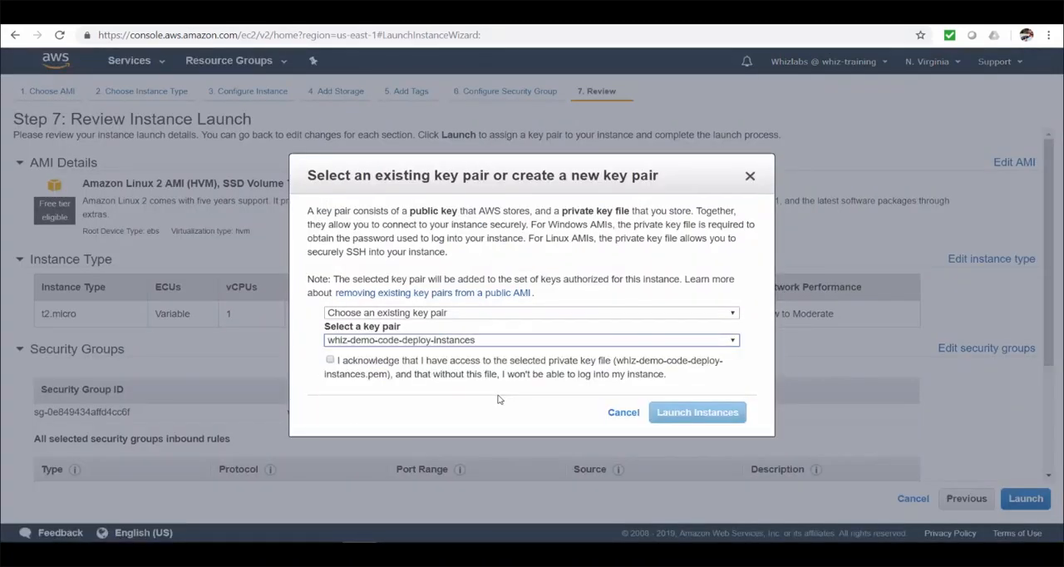
left_click(330, 360)
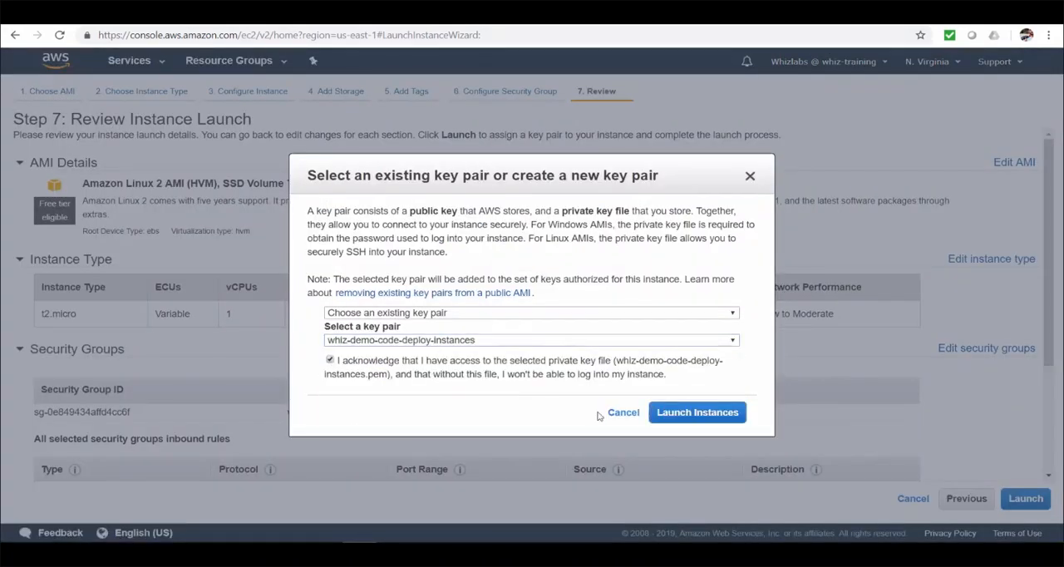
left_click(711, 418)
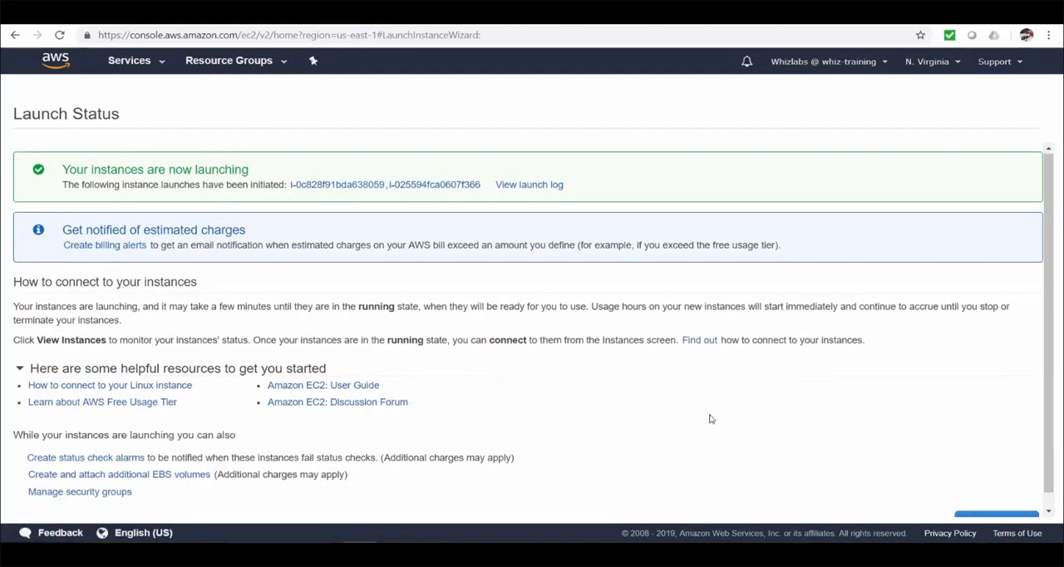
Step: Open the list of running EC2 instances and refresh it to check on the new launches
scroll(710, 420, "down", 1)
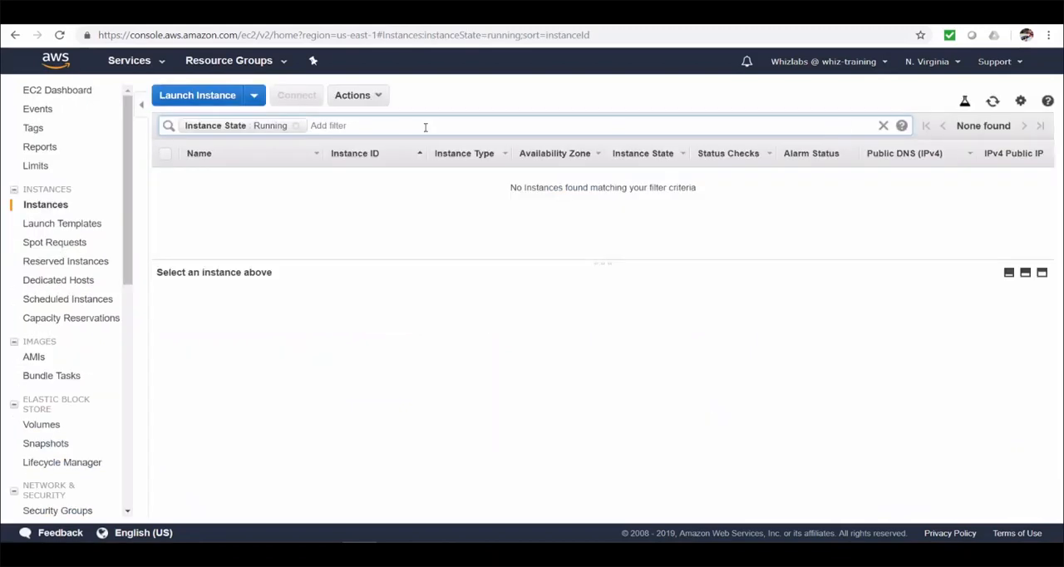
left_click(993, 102)
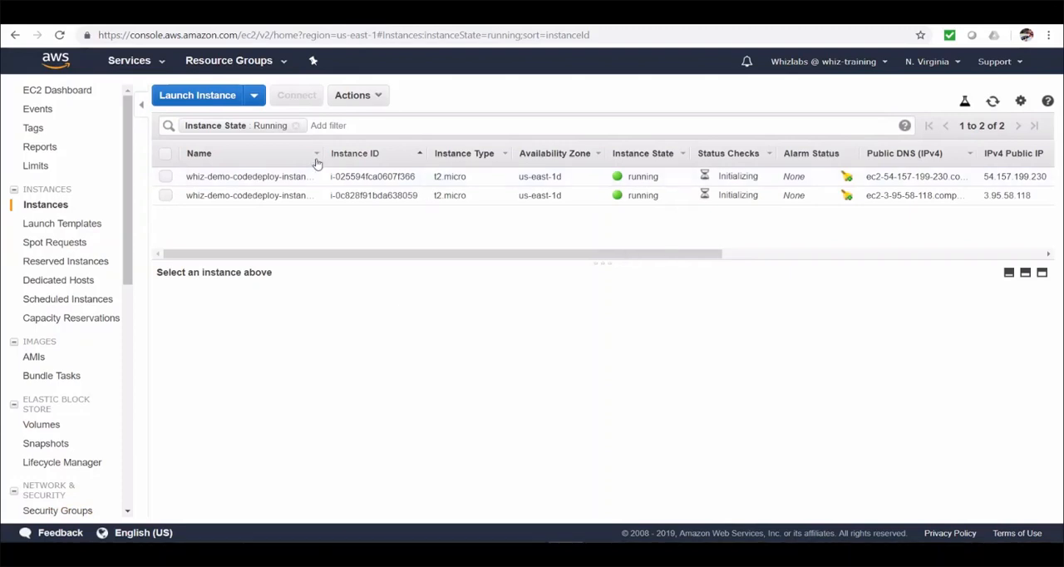
Step: Widen the Name column of the instances list, then view the details of the load balancer whiz-demo-code-deploy-elb
left_click_drag(329, 158, 356, 157)
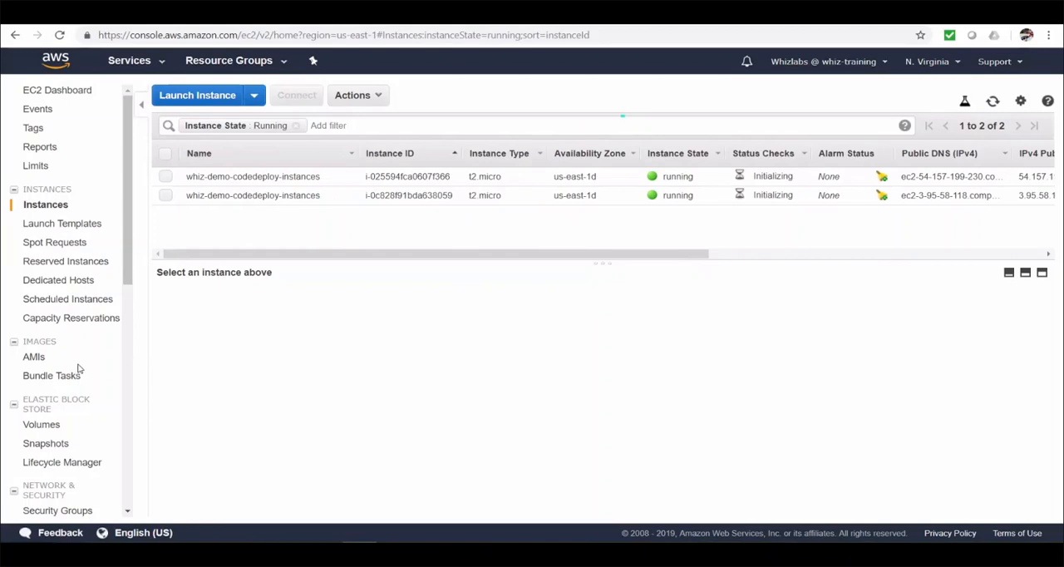
scroll(79, 367, "down", 2)
scroll(79, 369, "down", 3)
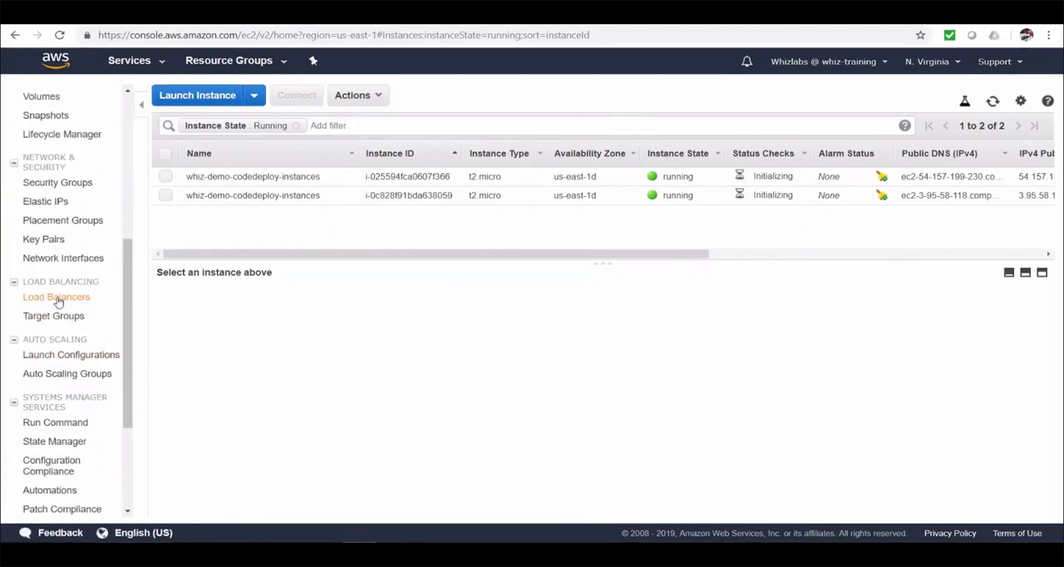
left_click(83, 301)
left_click_drag(607, 289, 612, 254)
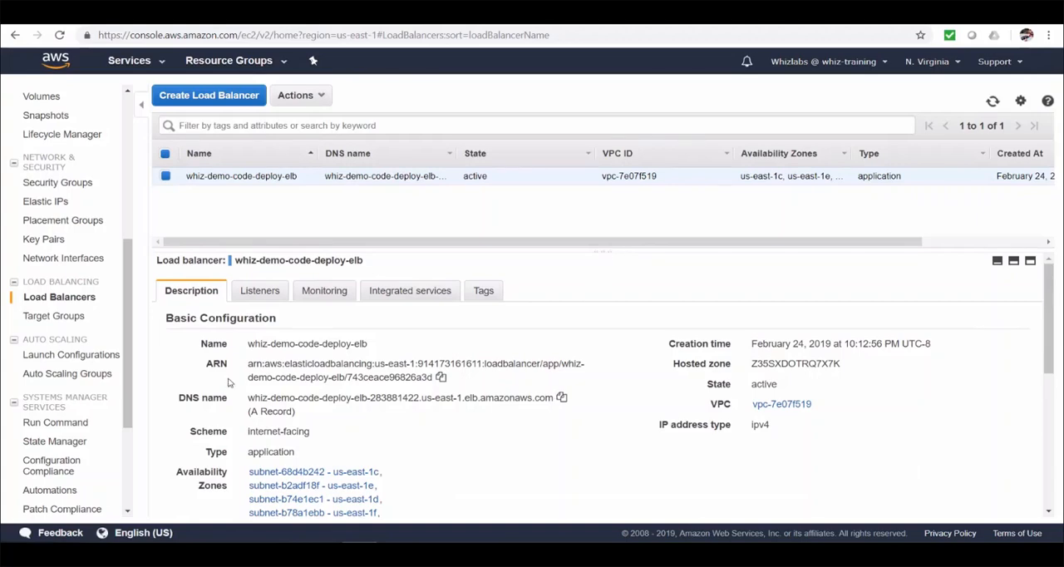
Step: Register both running instances on port 80 as targets of the target group whiz-demo-code-deploy and refresh their status
left_click(57, 317)
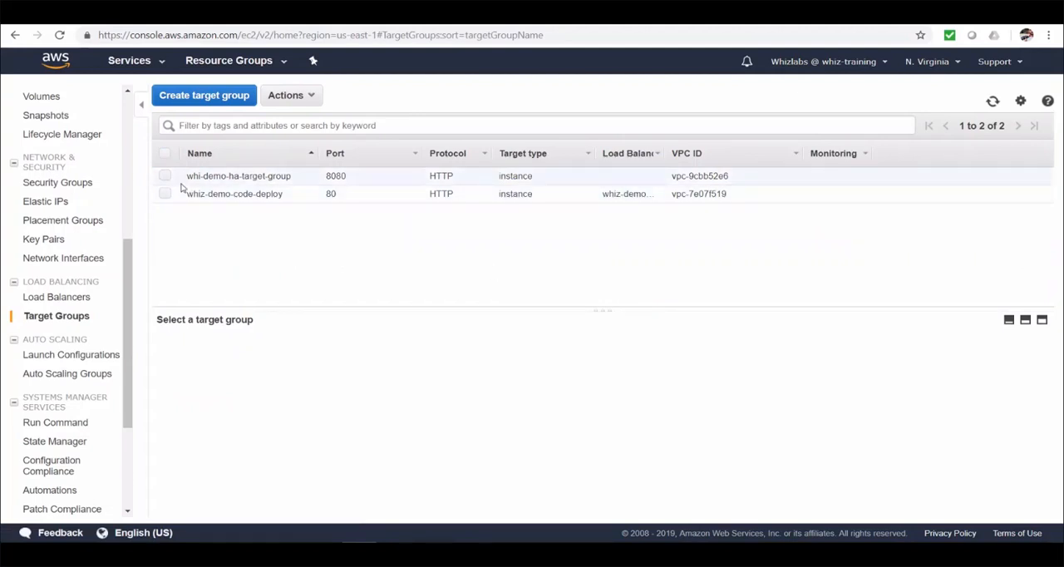
left_click(166, 194)
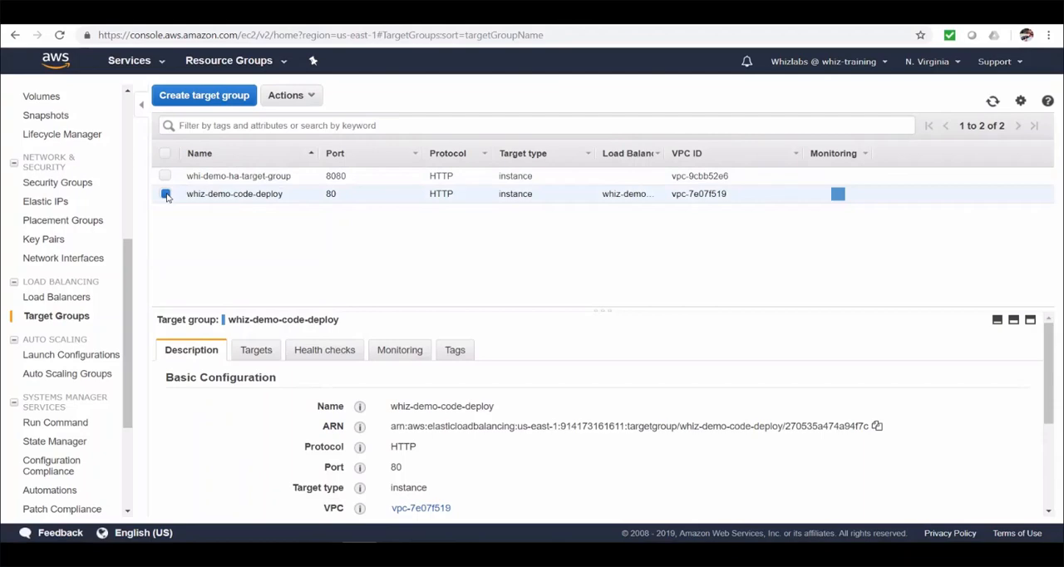
left_click(250, 305)
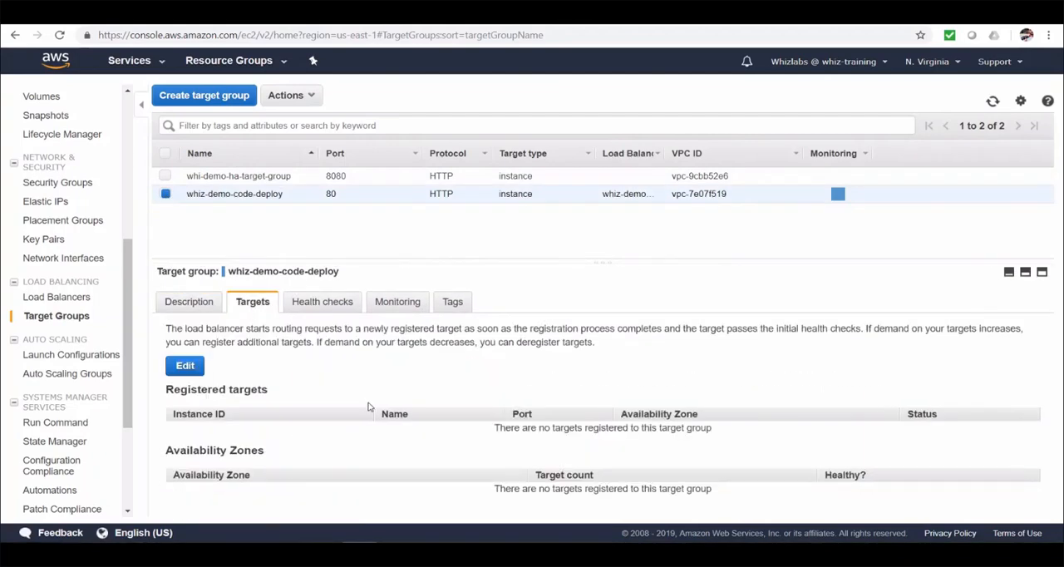
left_click(184, 366)
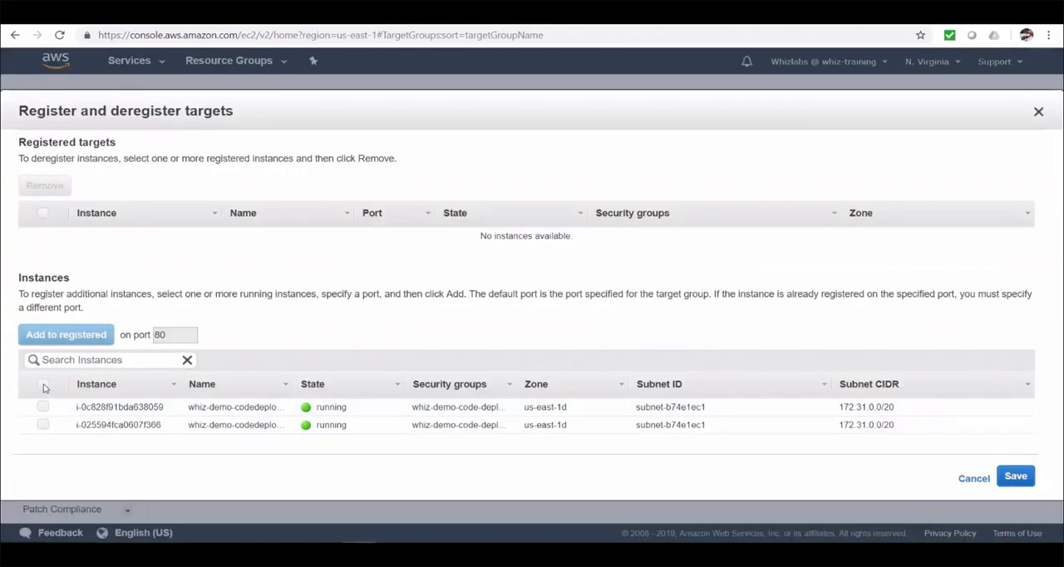
left_click(43, 384)
left_click(67, 341)
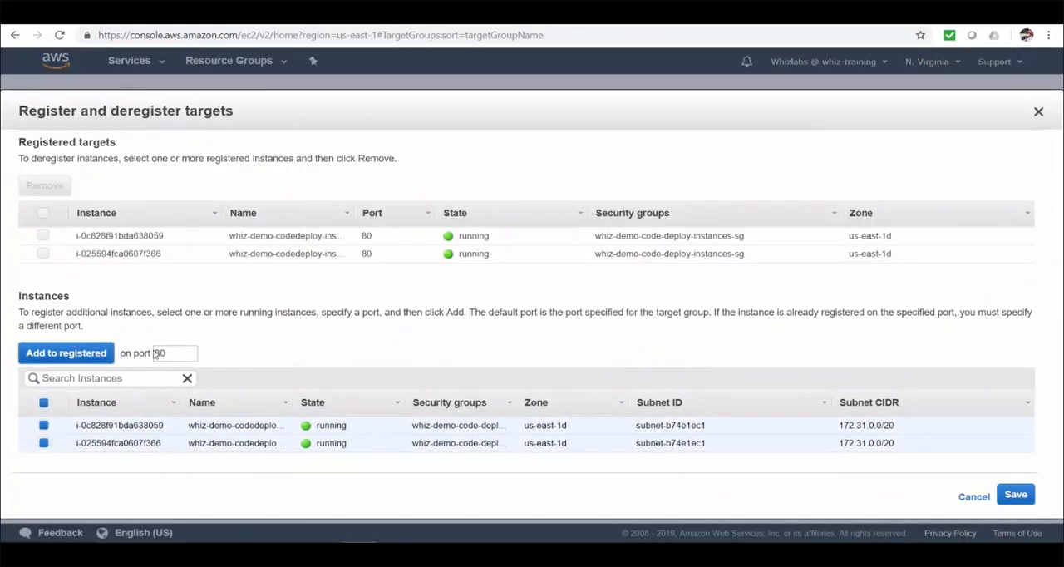
left_click(1018, 495)
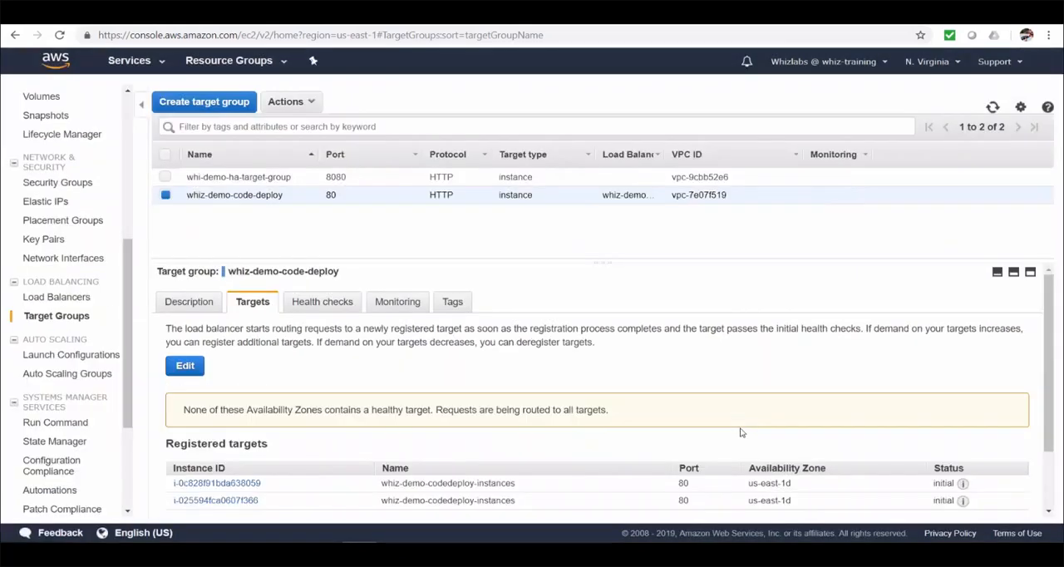
scroll(742, 436, "down", 2)
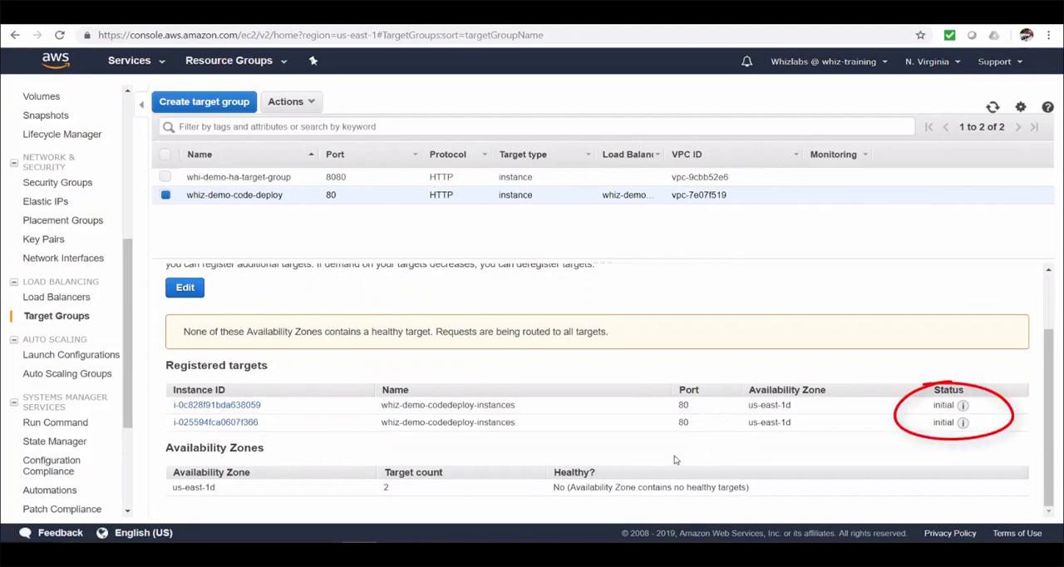
left_click(992, 107)
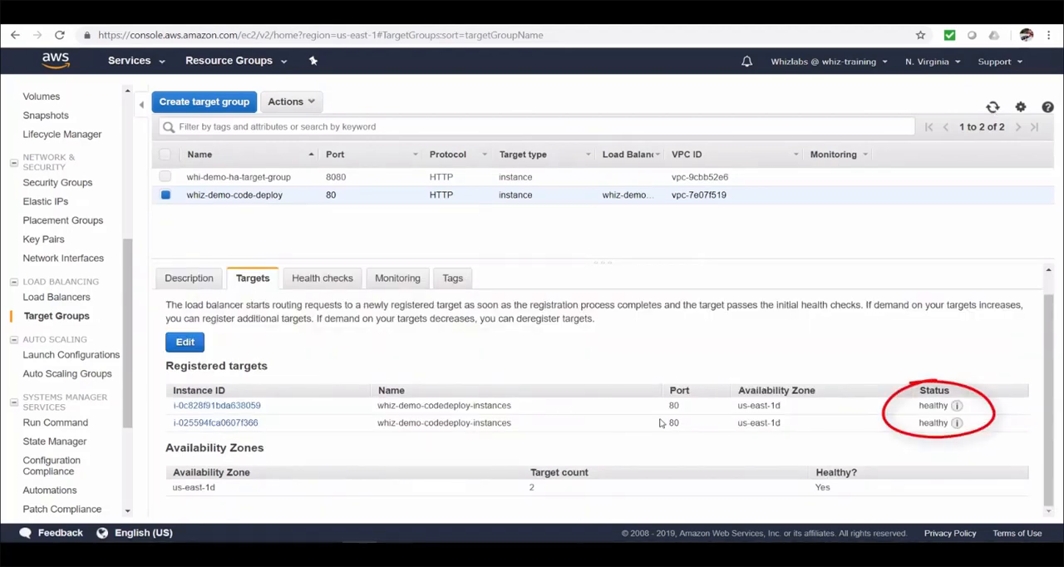
Step: Copy the DNS name of the load balancer whiz-demo-code-deploy-elb and load it in a new browser tab
left_click(63, 299)
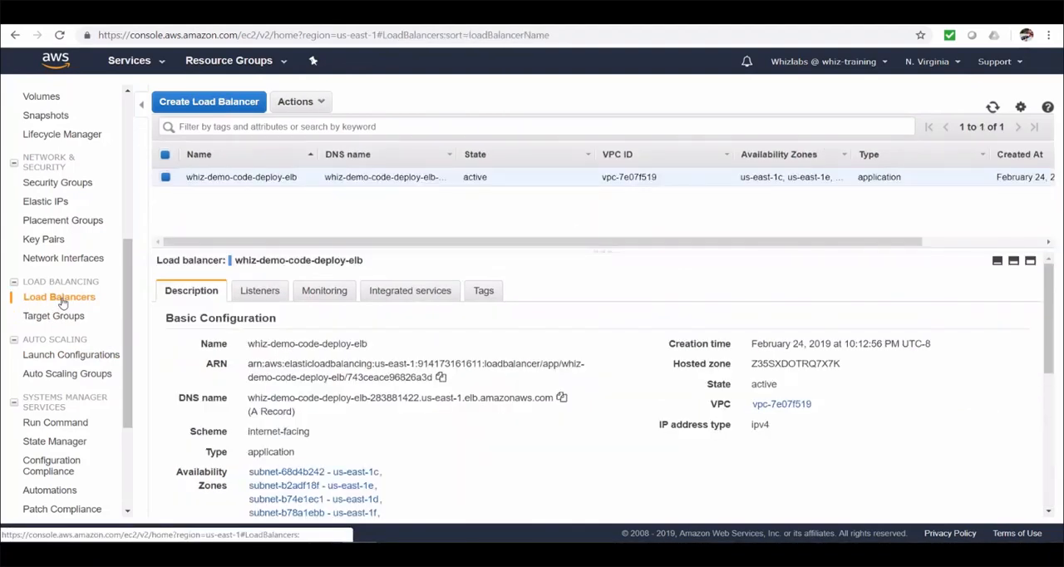
left_click(562, 397)
key("ctrl+t")
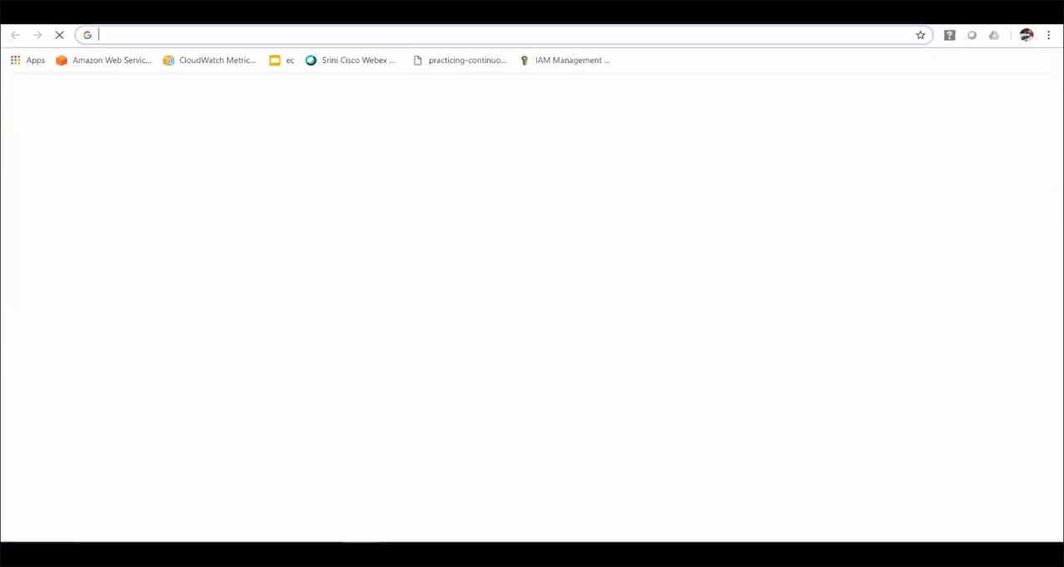
key("ctrl+v")
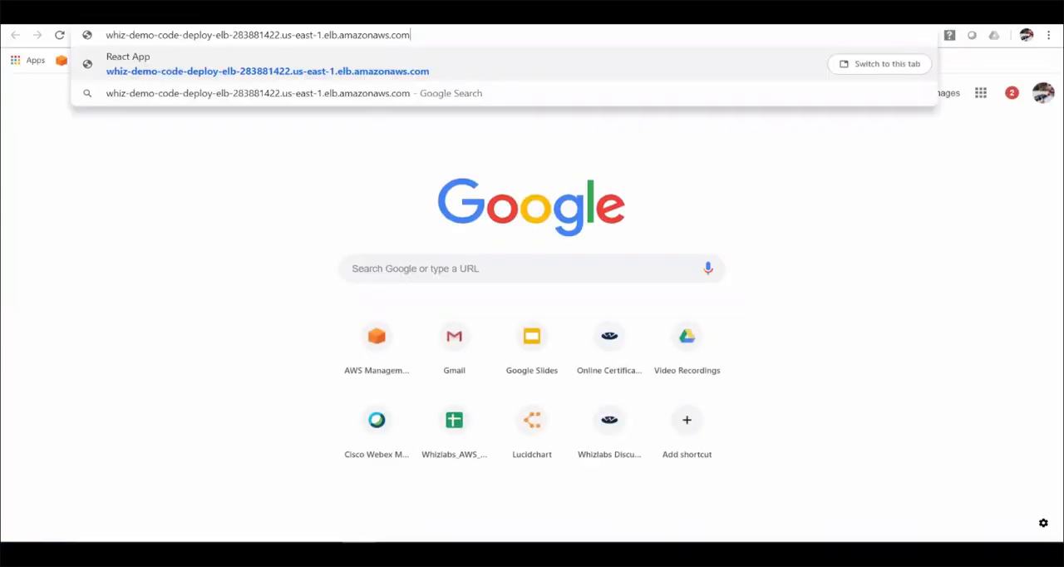
key("Return")
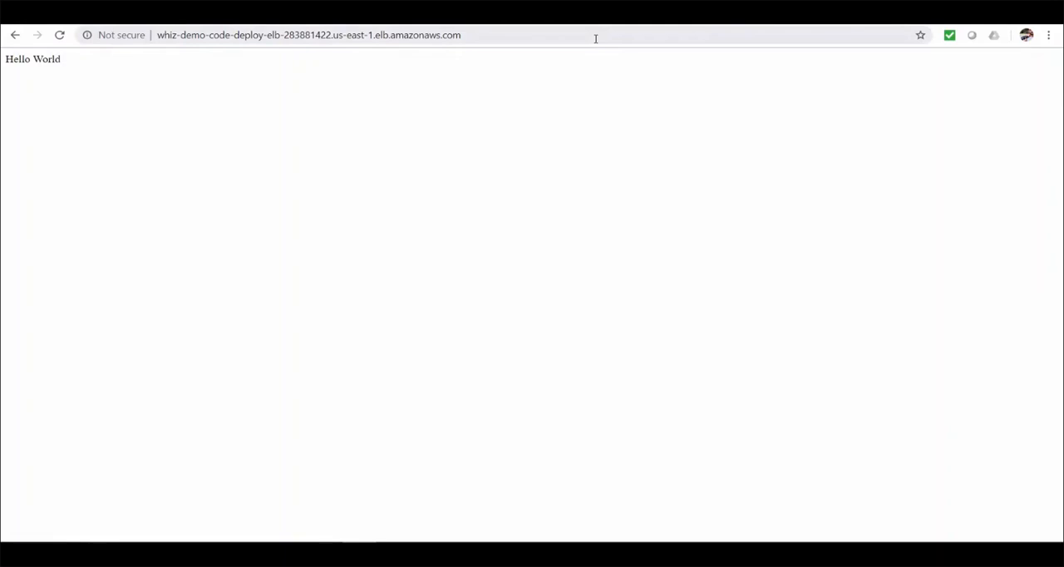
Step: Check the instance user data script in Notepad and view the React app running at localhost:3000 in the browser
key("alt+Tab")
left_click(346, 292)
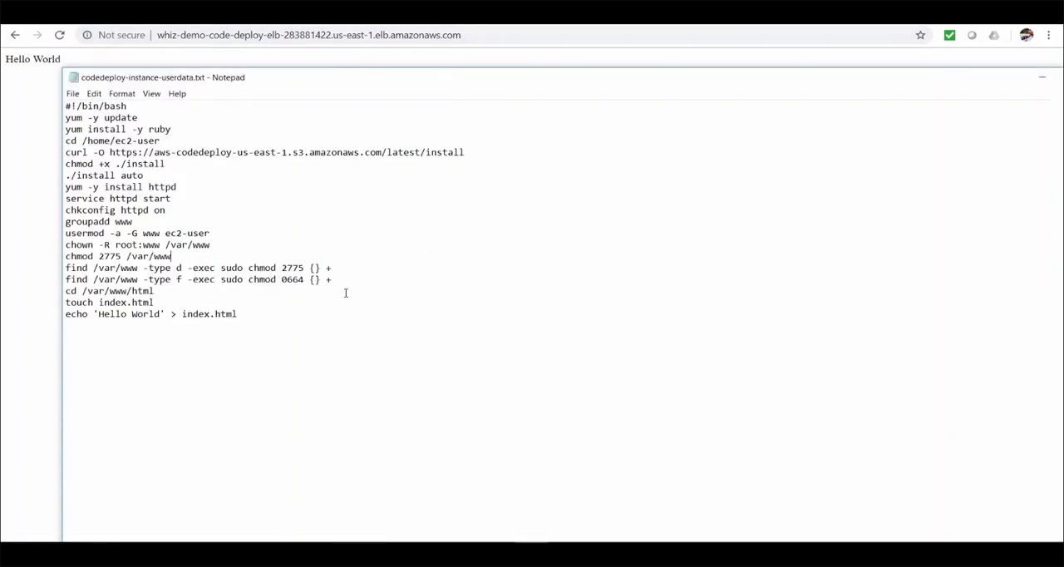
left_click(25, 306)
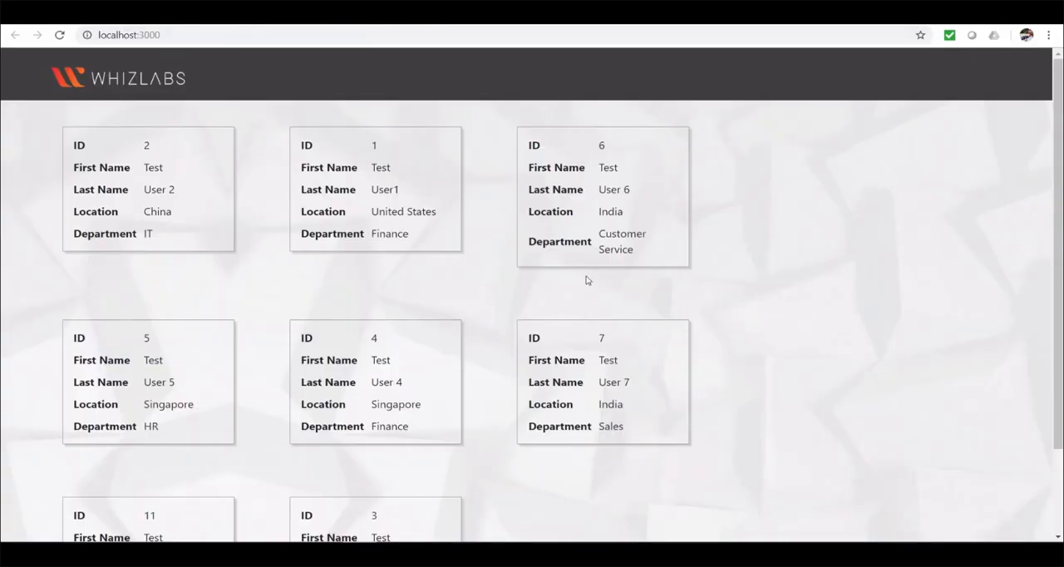
left_click(59, 35)
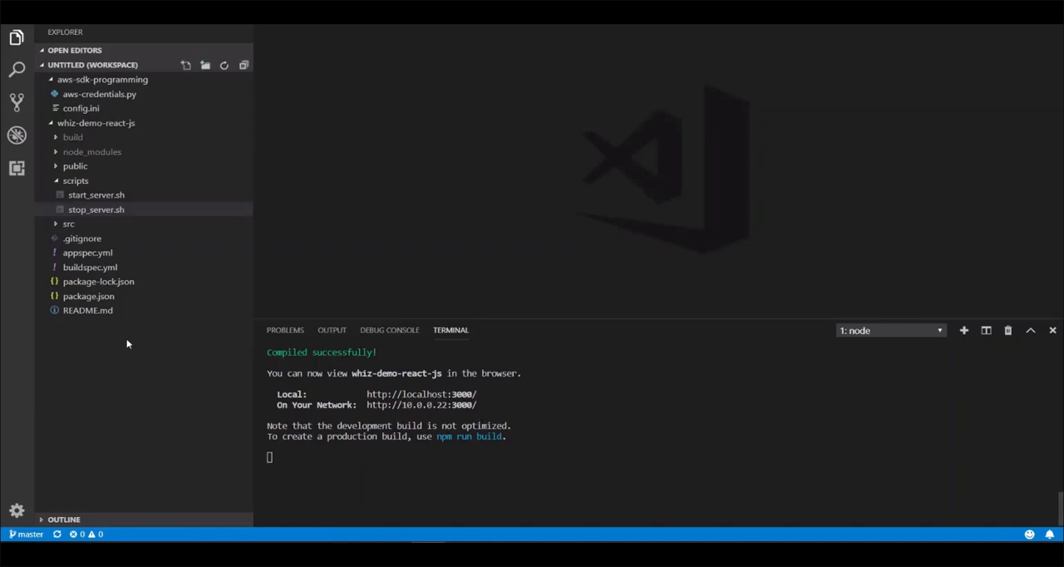
Step: In Visual Studio Code, review appspec.yml, buildspec.yml, start_server.sh and stop_server.sh of the whiz-demo-react-js project
left_click(95, 255)
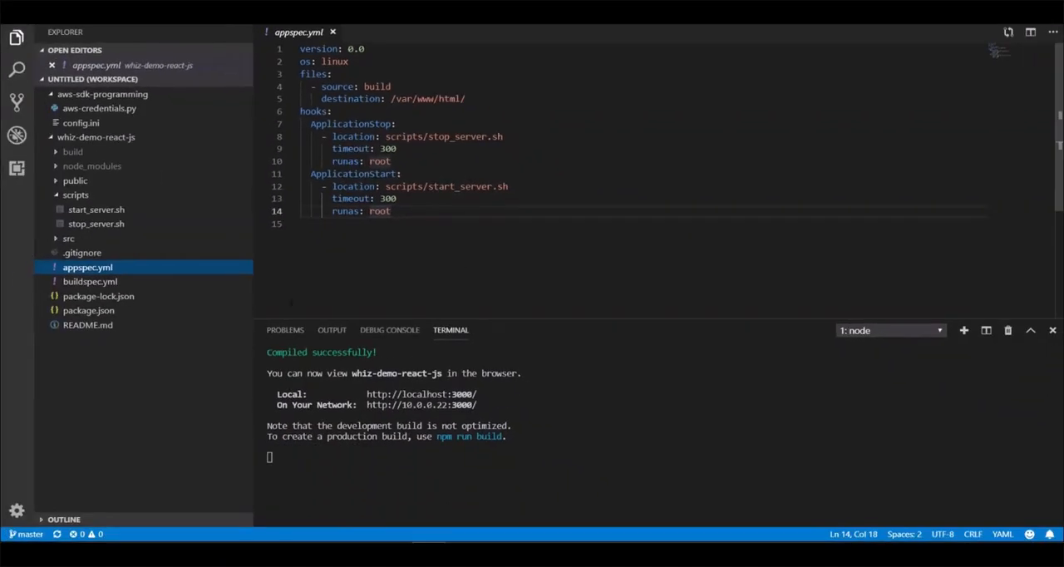
left_click(89, 283)
scroll(585, 265, "down", 4)
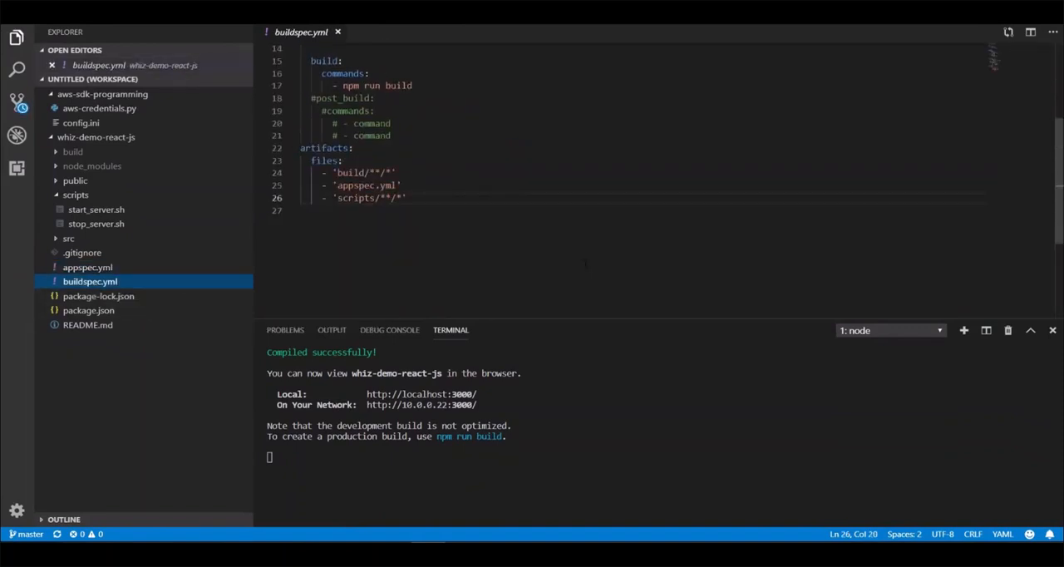
scroll(585, 264, "up", 1)
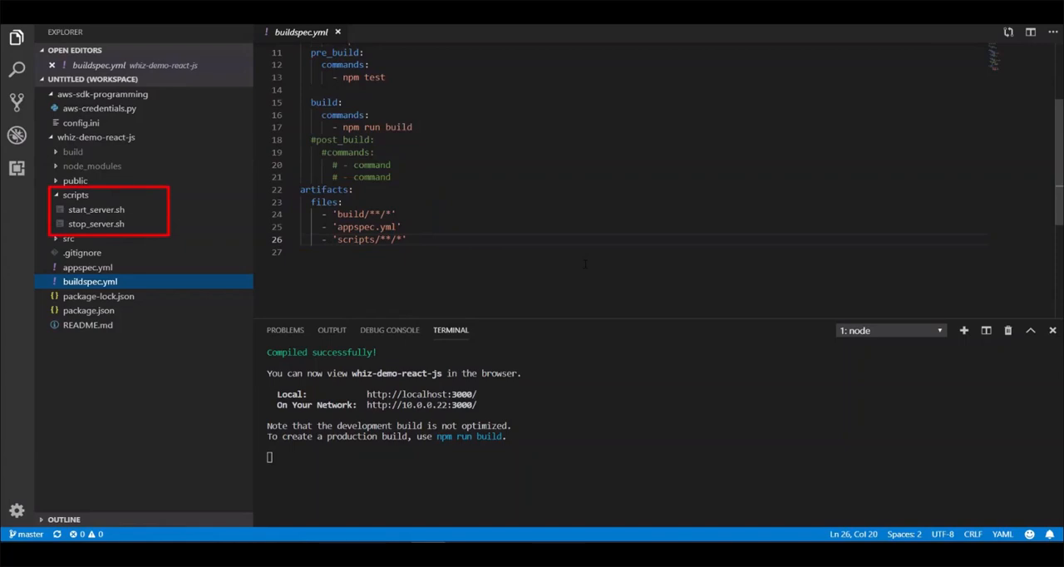
left_click(105, 212)
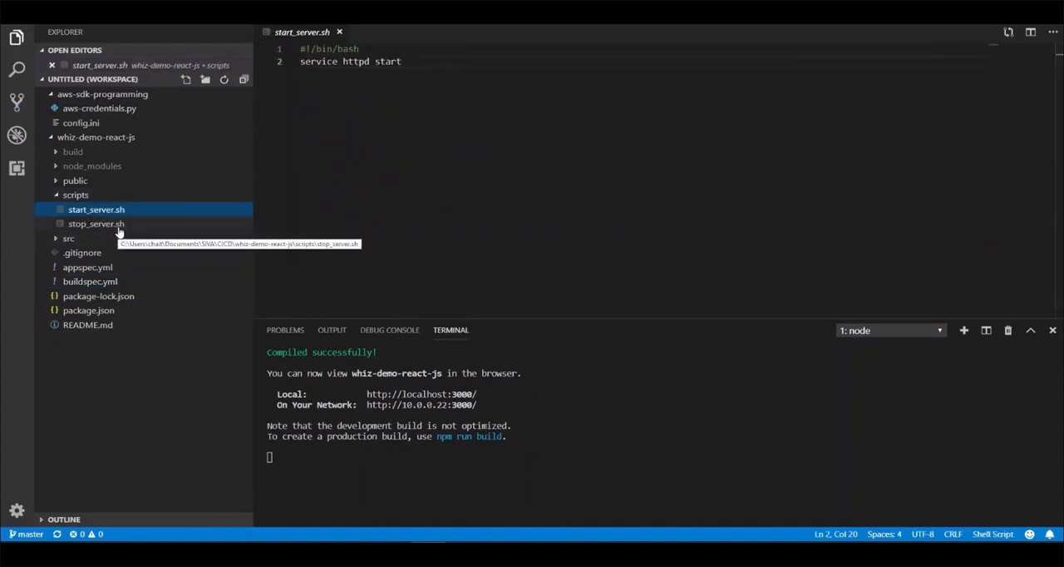
left_click(96, 224)
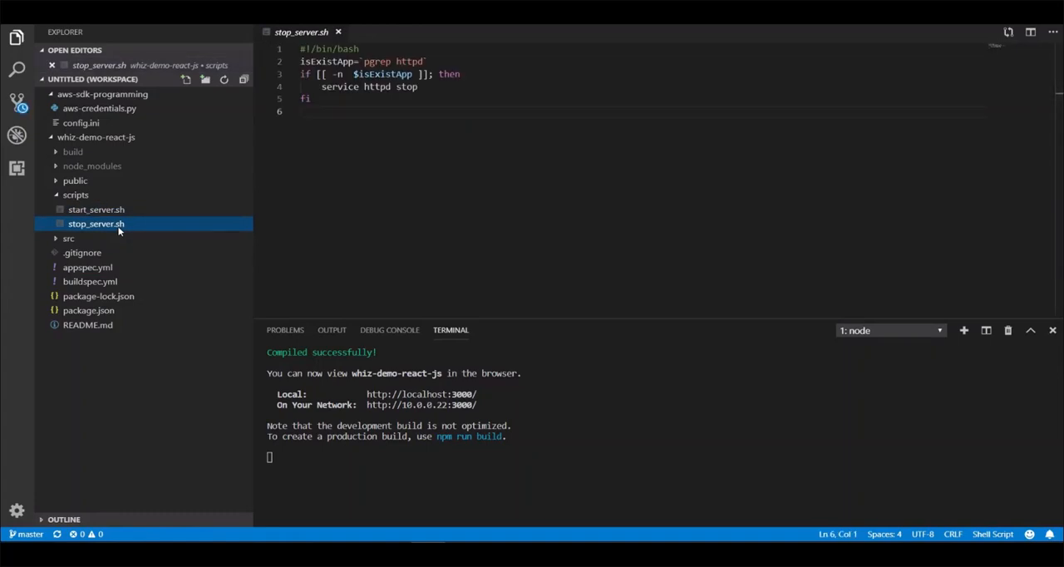
Step: In the S3 bucket whiz-demo-codebuild-artifacts, download codebuild-demo from the first build folder under whiz-app/build and open the archive to inspect it
key("alt+Tab")
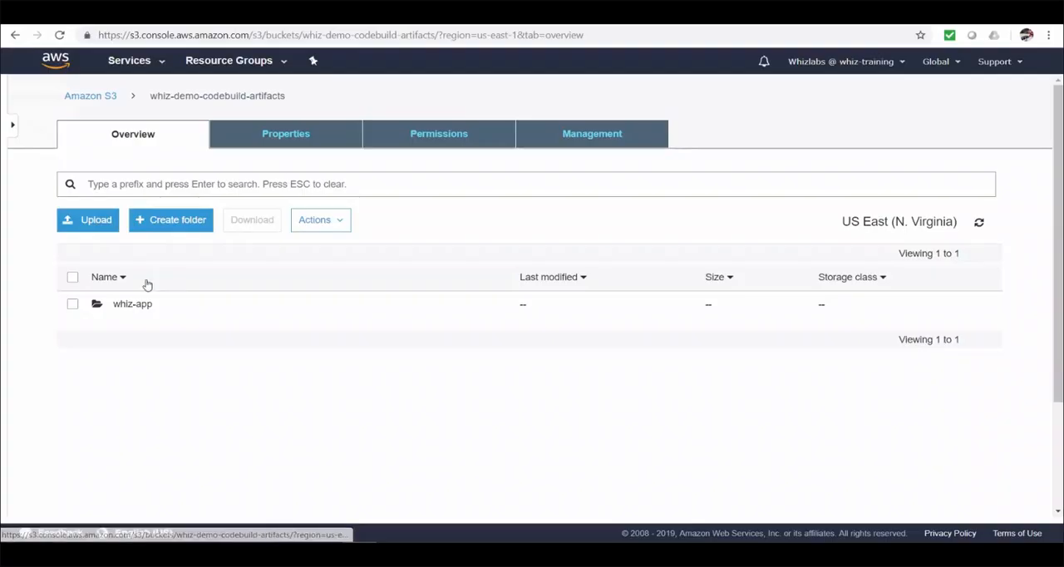
left_click(125, 309)
left_click(131, 309)
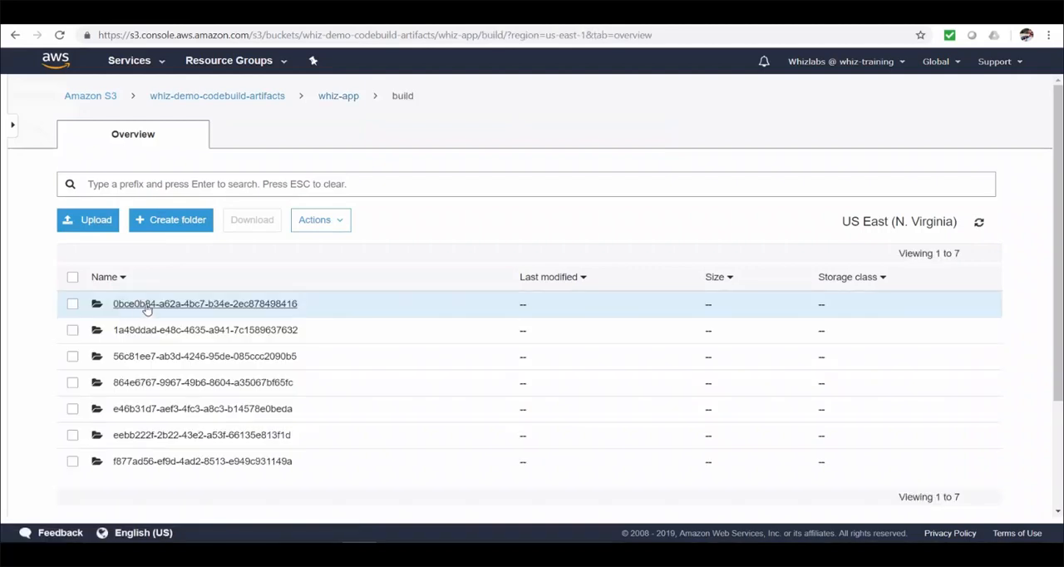
left_click(148, 305)
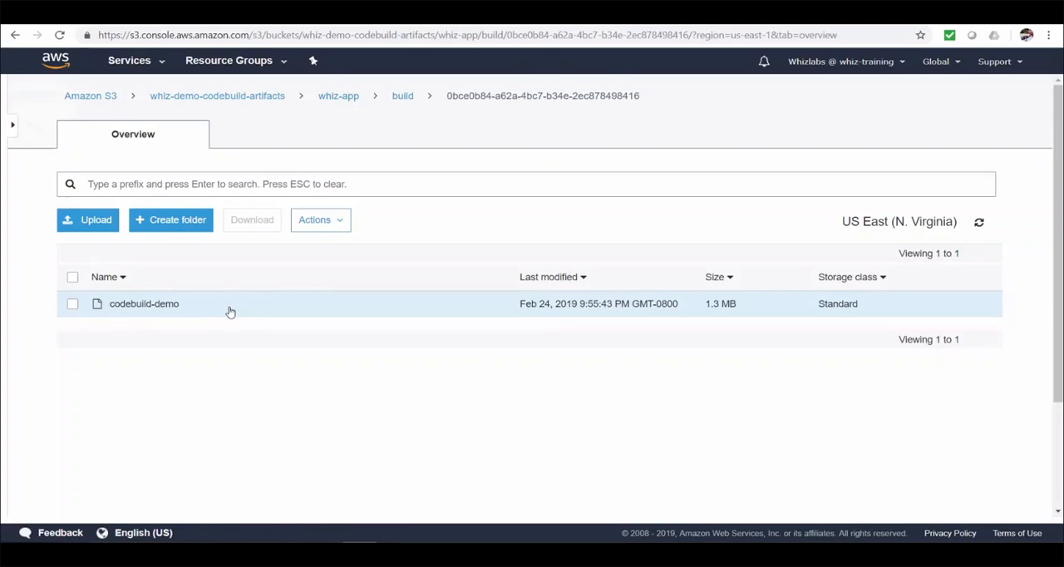
left_click(230, 312)
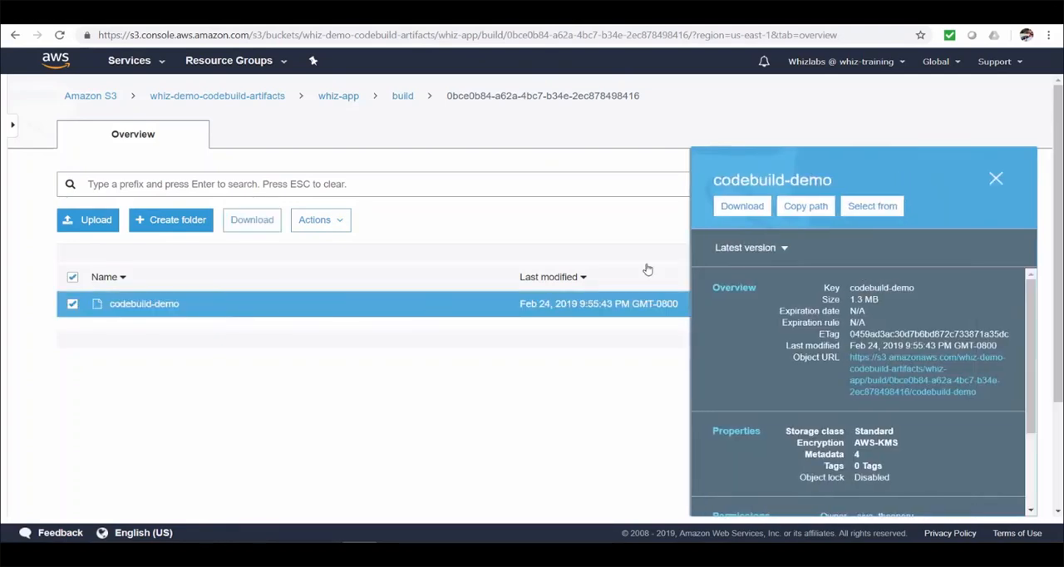
left_click(741, 206)
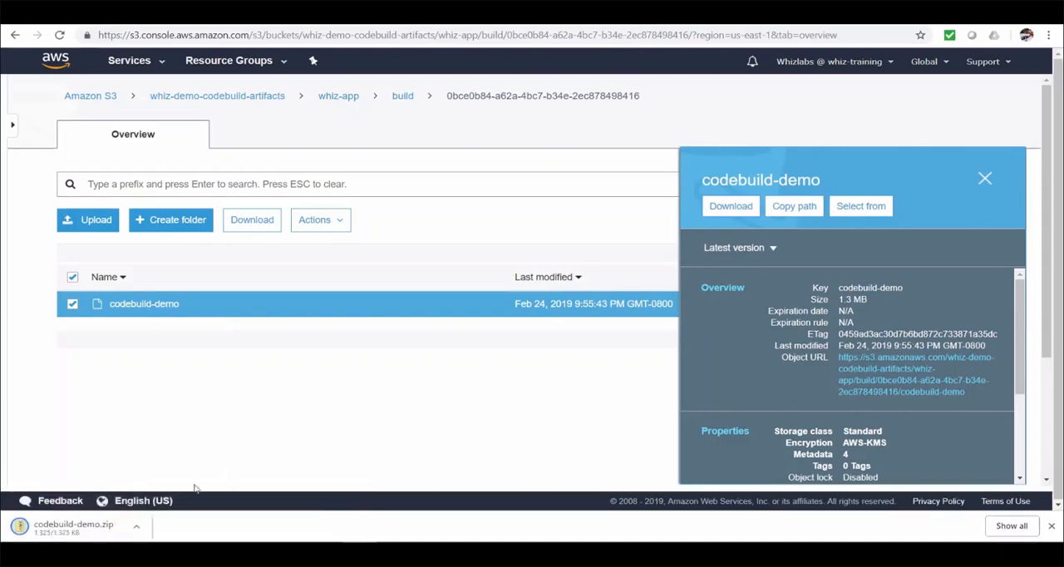
left_click(108, 532)
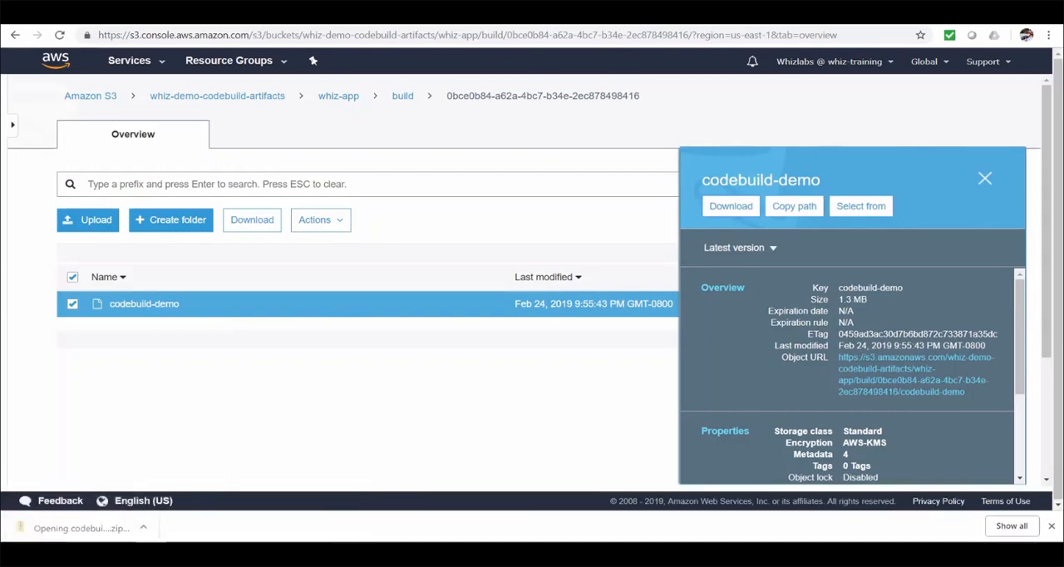
left_click_drag(646, 161, 570, 83)
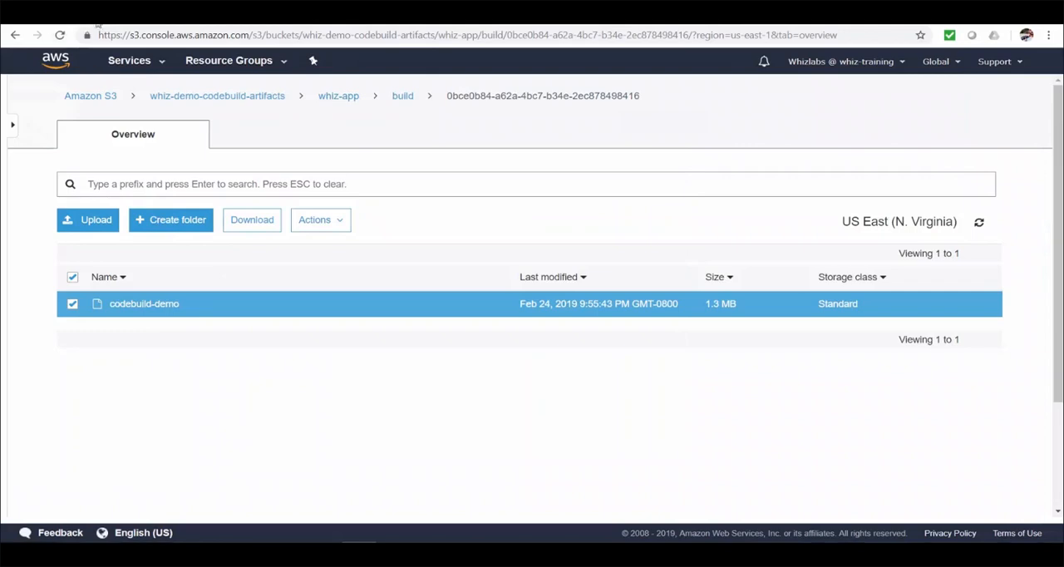
Step: Search the AWS services for CodeDeploy and open its applications page
left_click(117, 65)
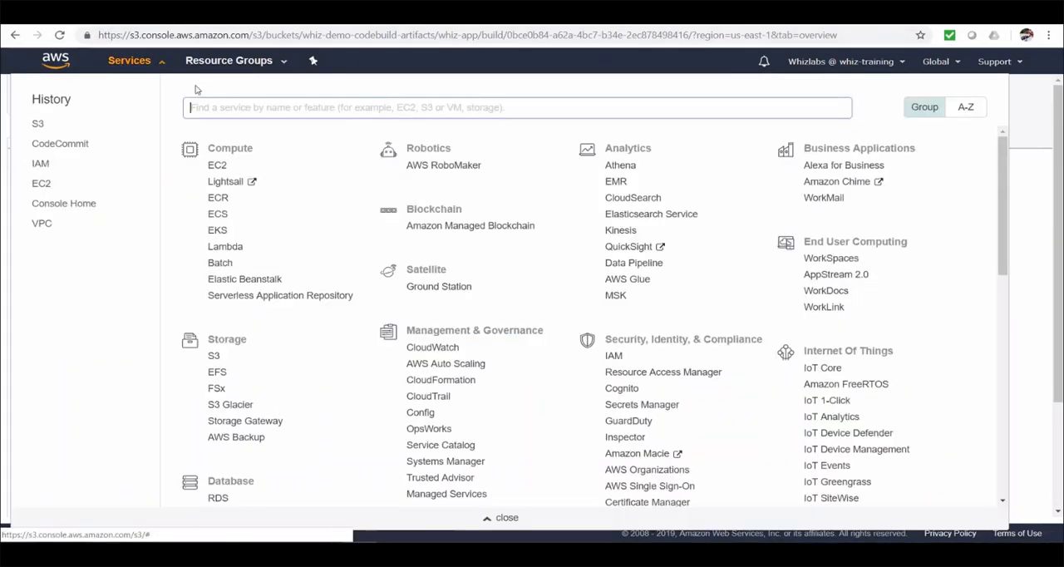
type("codede")
left_click(242, 132)
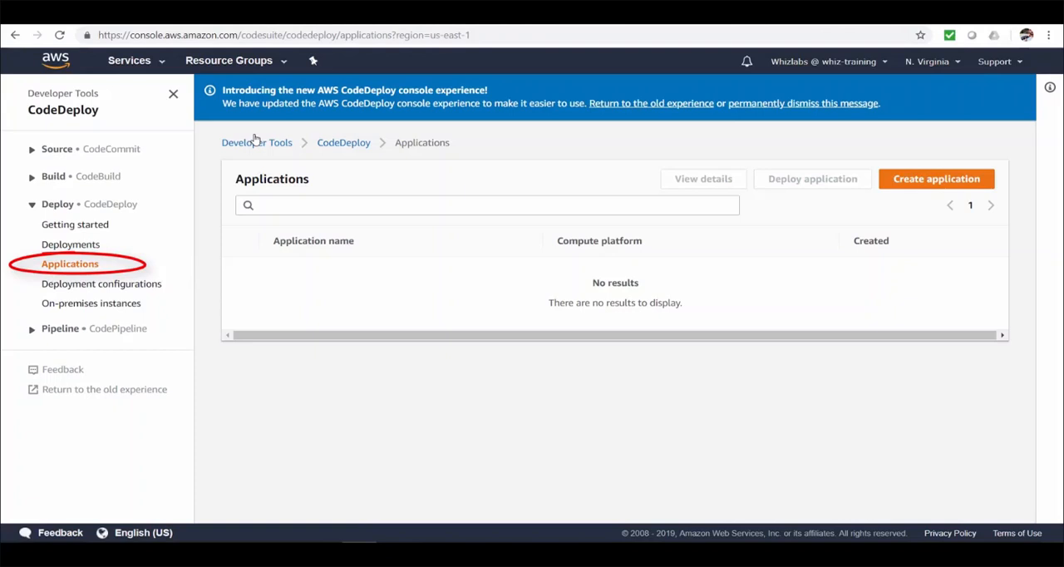
Step: Create a CodeDeploy application named whiz-demo-codedeploy-app with EC2/On-premises as the compute platform
left_click(922, 181)
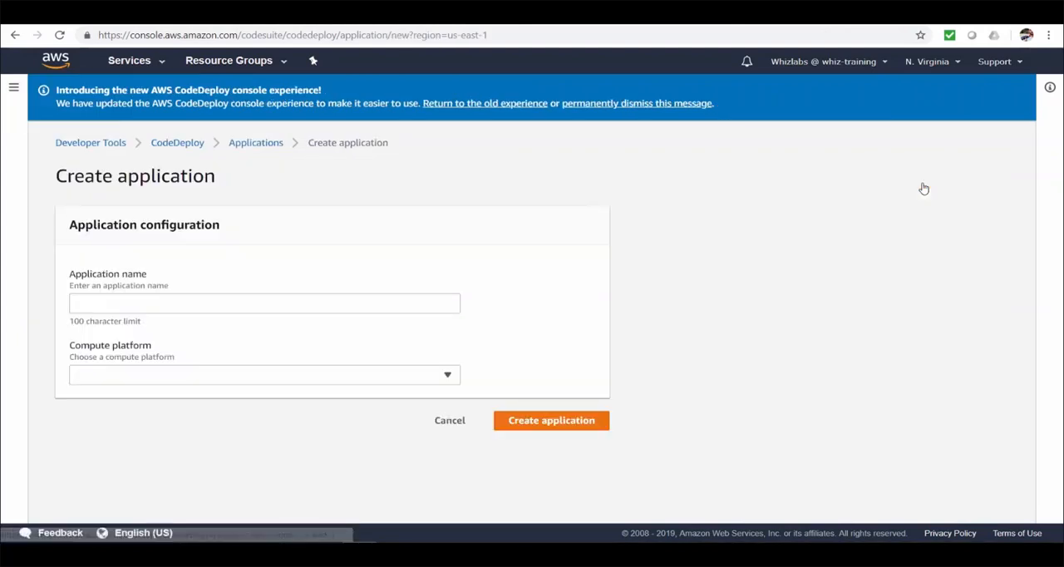
left_click(437, 304)
type("whiz-demo-codedeploy-app")
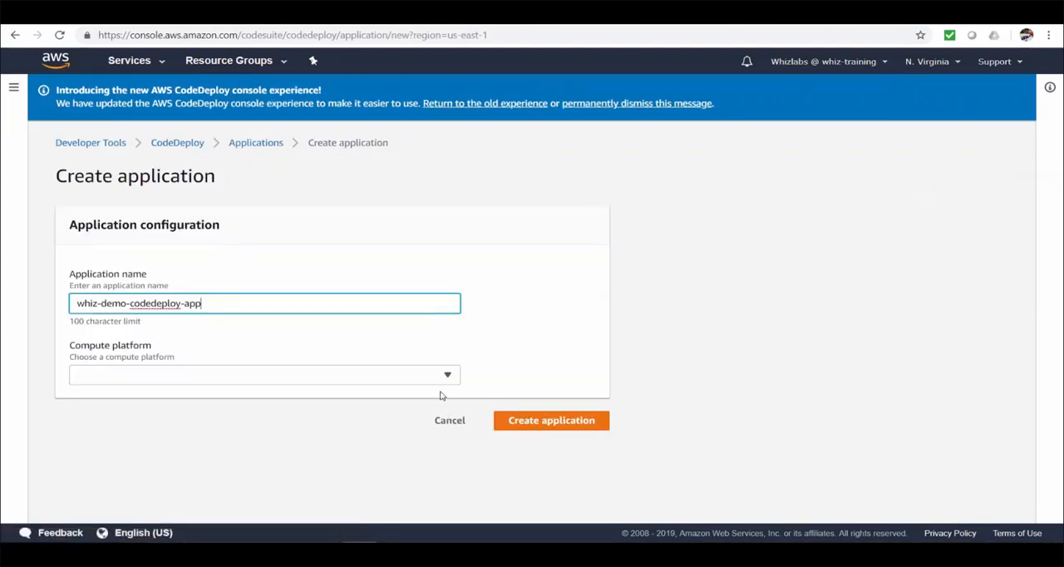
left_click(441, 383)
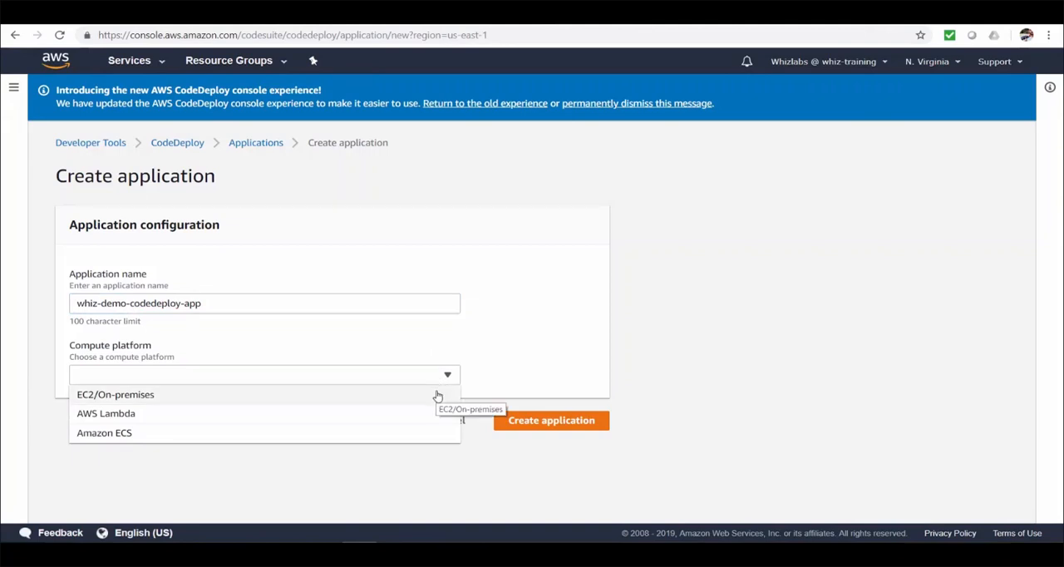
left_click(438, 396)
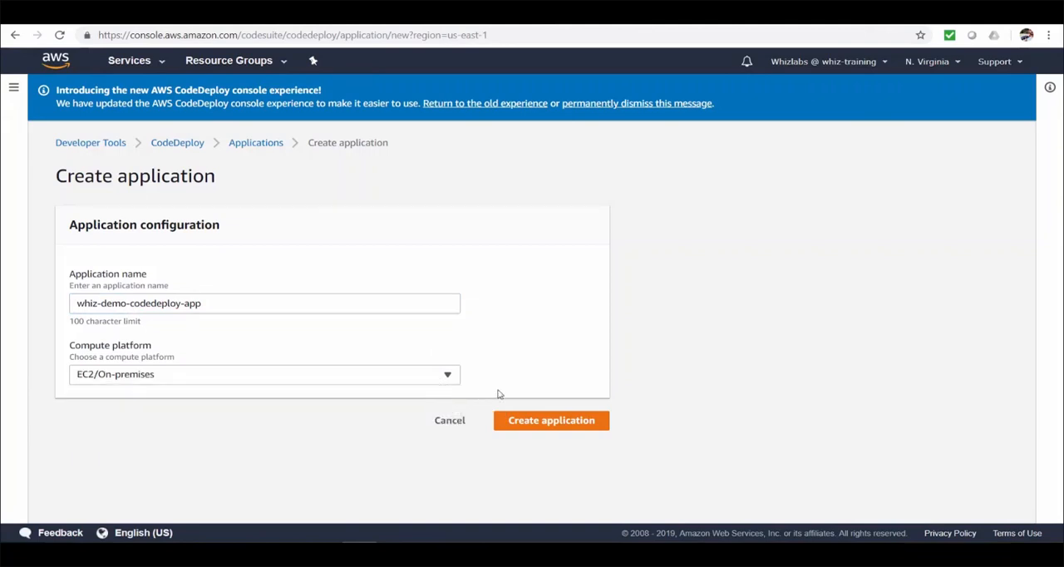
left_click(575, 422)
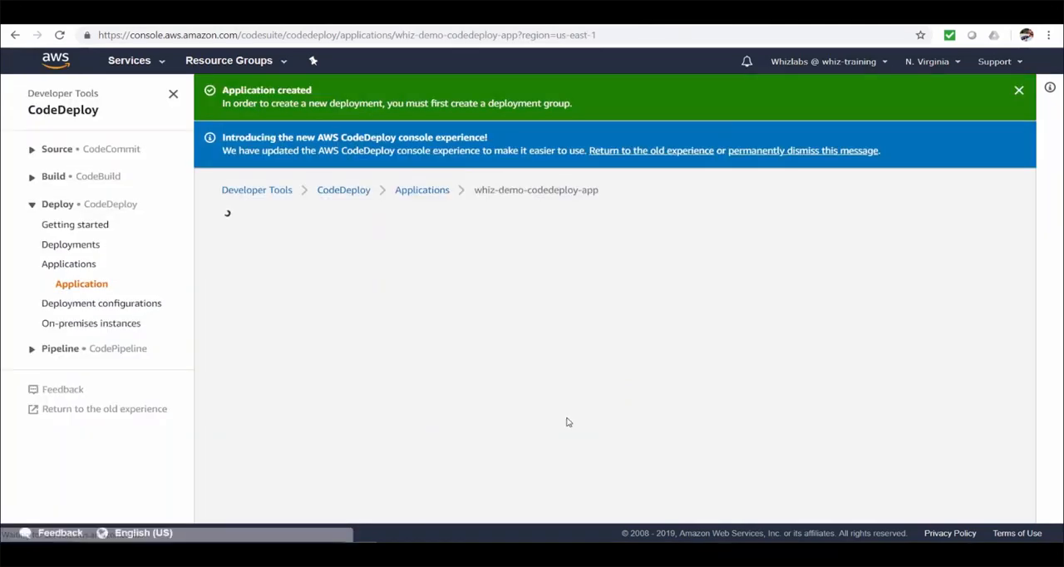
Step: Start a new deployment group for whiz-demo-codedeploy-app and name it whiz-demo-codedeploy-group
scroll(566, 422, "down", 1)
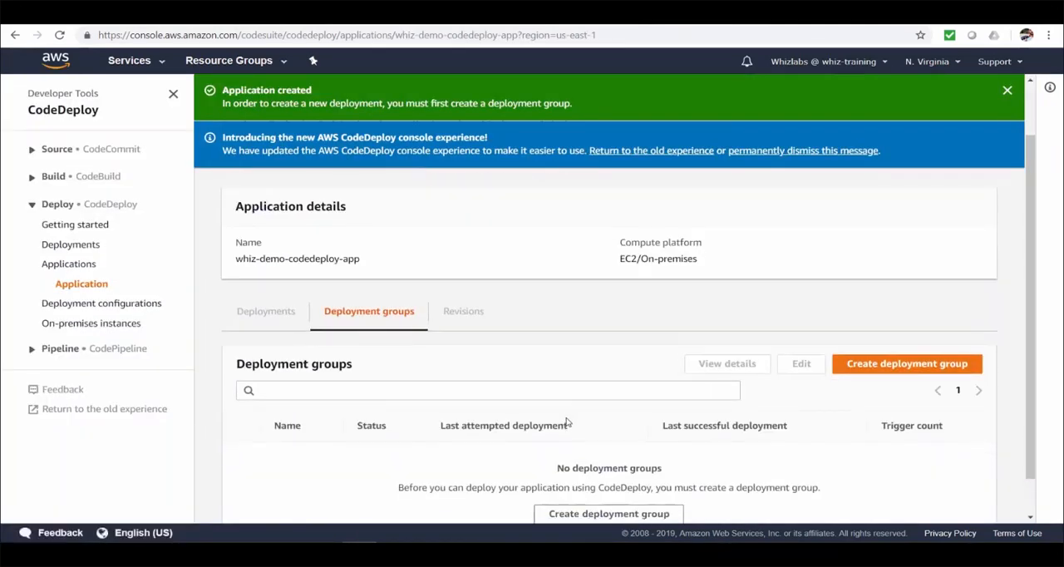
scroll(566, 423, "down", 1)
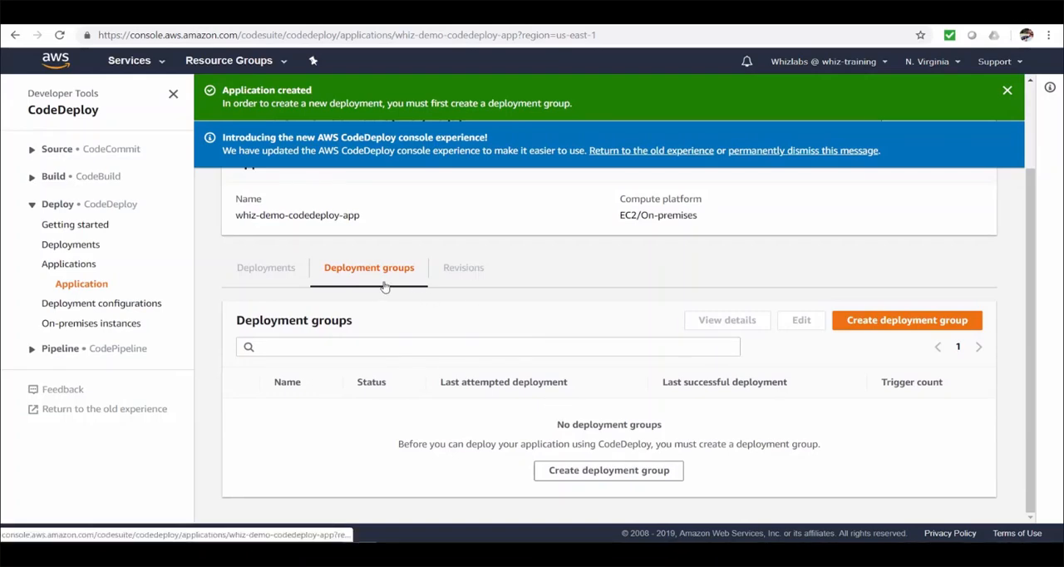
left_click(623, 475)
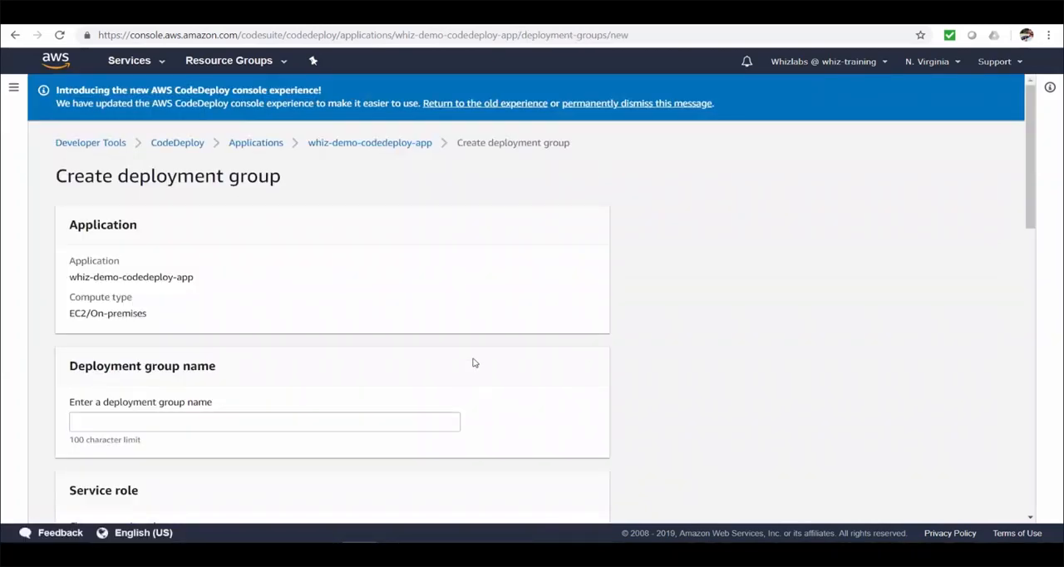
scroll(474, 363, "down", 3)
left_click(379, 292)
type("whiz-demo-codedeploy-group")
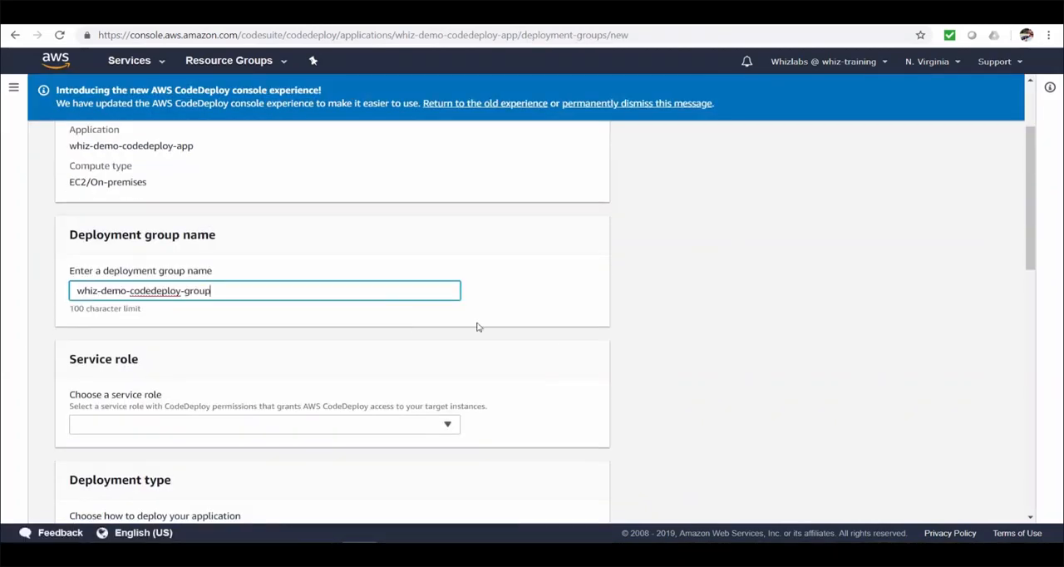
left_click(628, 326)
Step: In the IAM roles, open whiz-demo-code-deploy-role and read through the JSON of its AWSCodeDeployRole policy
scroll(627, 326, "down", 3)
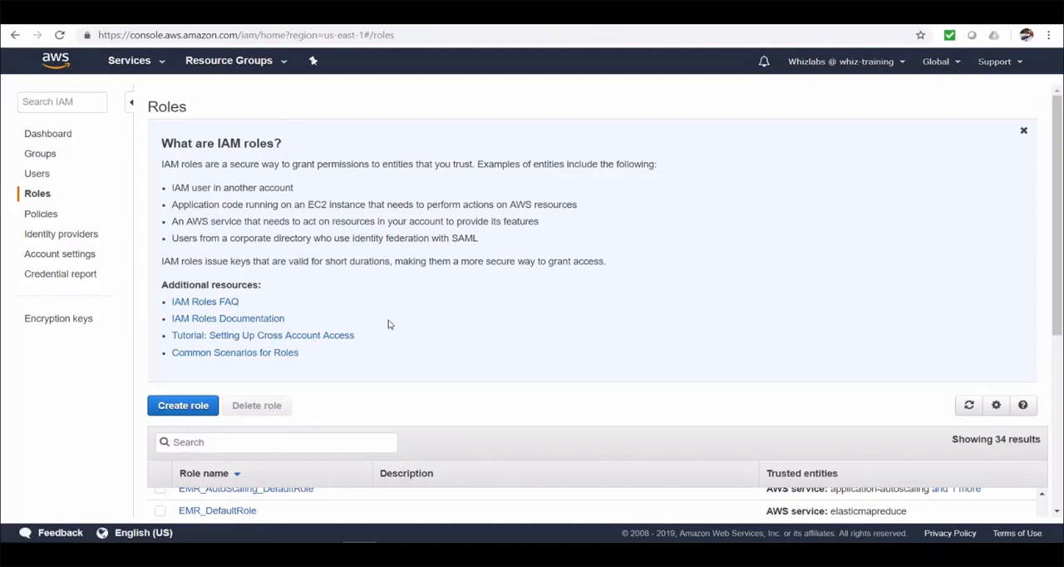
scroll(388, 323, "down", 4)
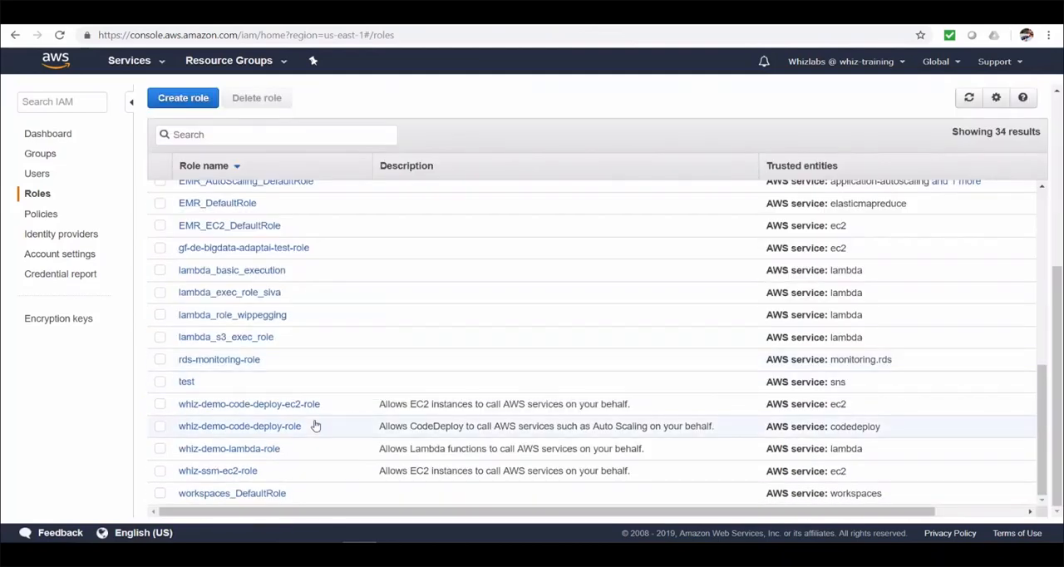
left_click(233, 427)
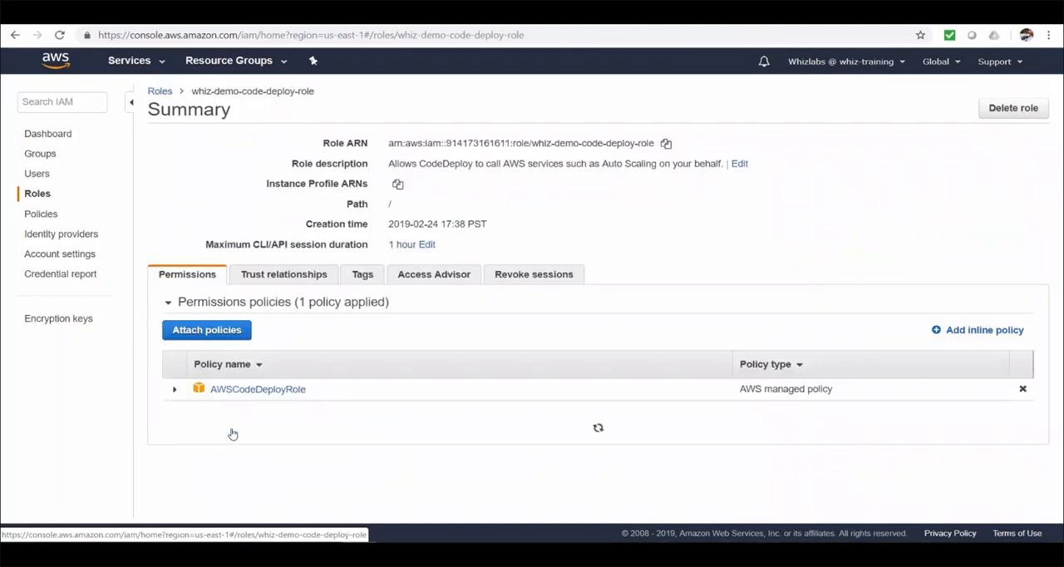
left_click(175, 390)
scroll(522, 445, "down", 1)
scroll(522, 444, "down", 1)
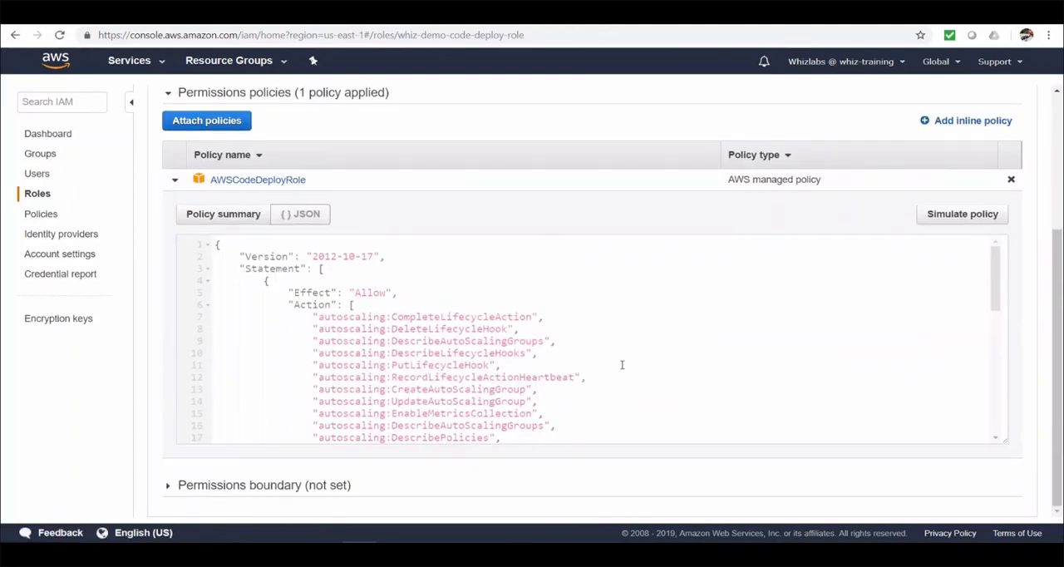
scroll(622, 364, "down", 3)
scroll(622, 364, "down", 6)
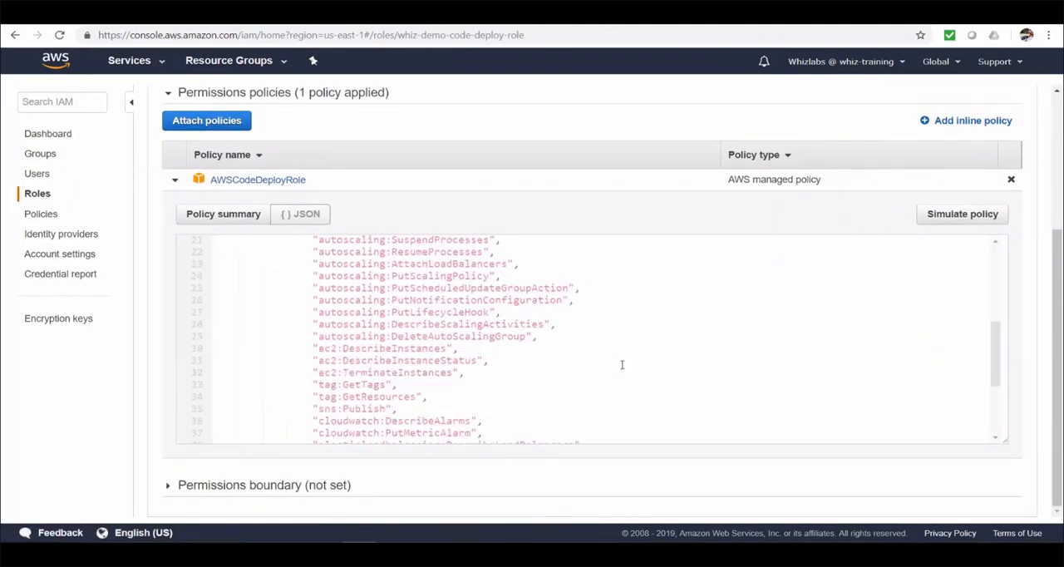
scroll(622, 364, "down", 2)
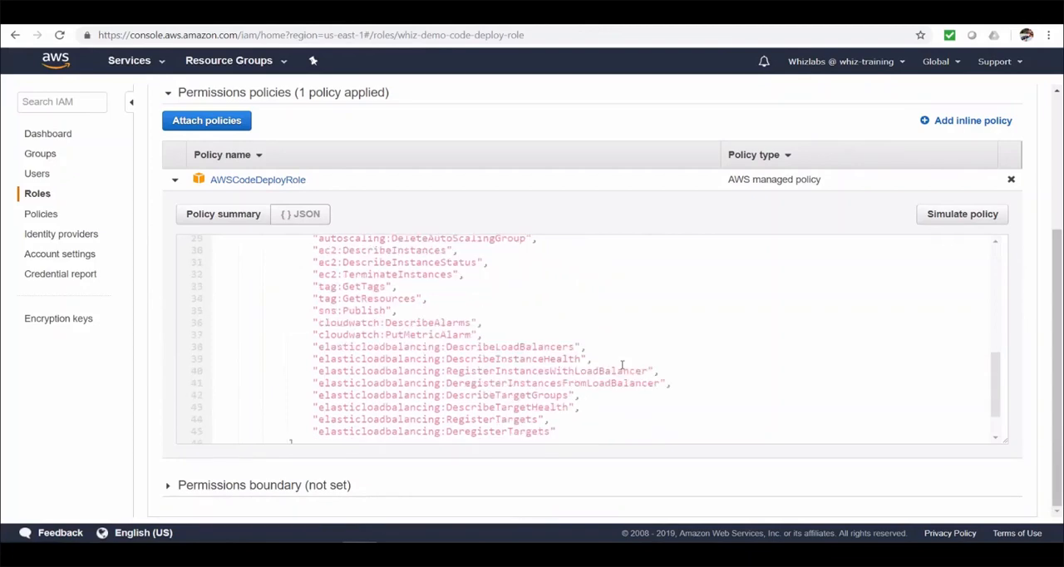
scroll(621, 364, "down", 2)
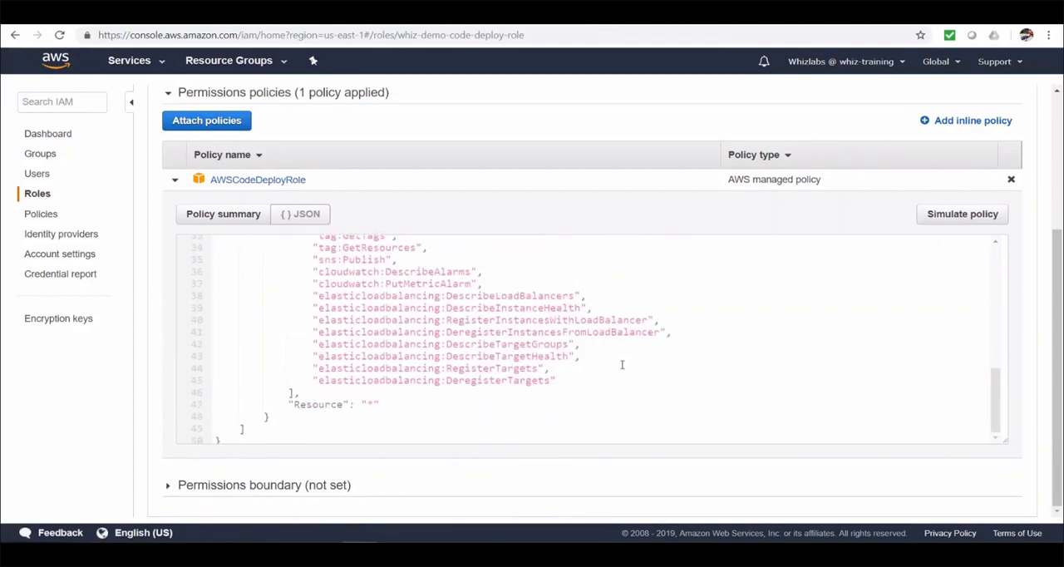
scroll(621, 364, "up", 12)
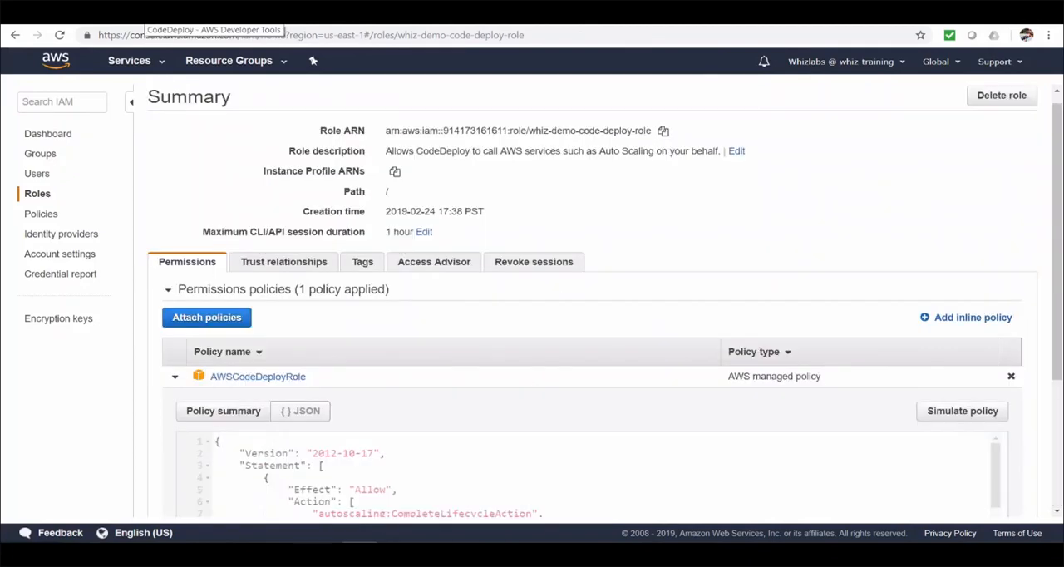
Step: Return to the deployment group form in CodeDeploy and choose whiz-demo-code-deploy-role as the service role
left_click(146, 13)
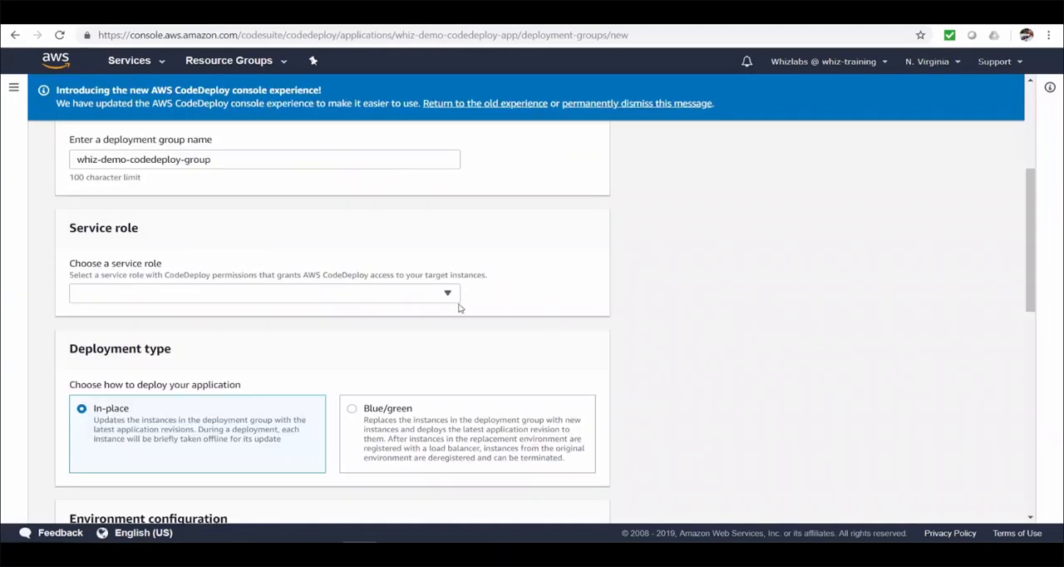
left_click(447, 294)
left_click(370, 335)
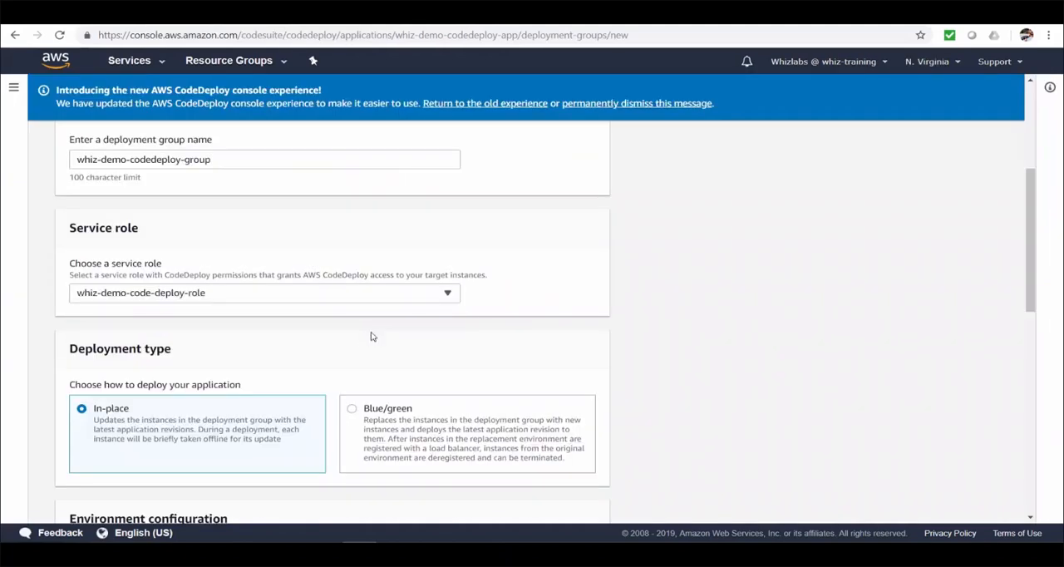
Step: Keep the In-place deployment type and target Amazon EC2 instances by a tag with key Name and the whiz-demo-codedeploy instance name as value
scroll(734, 366, "down", 2)
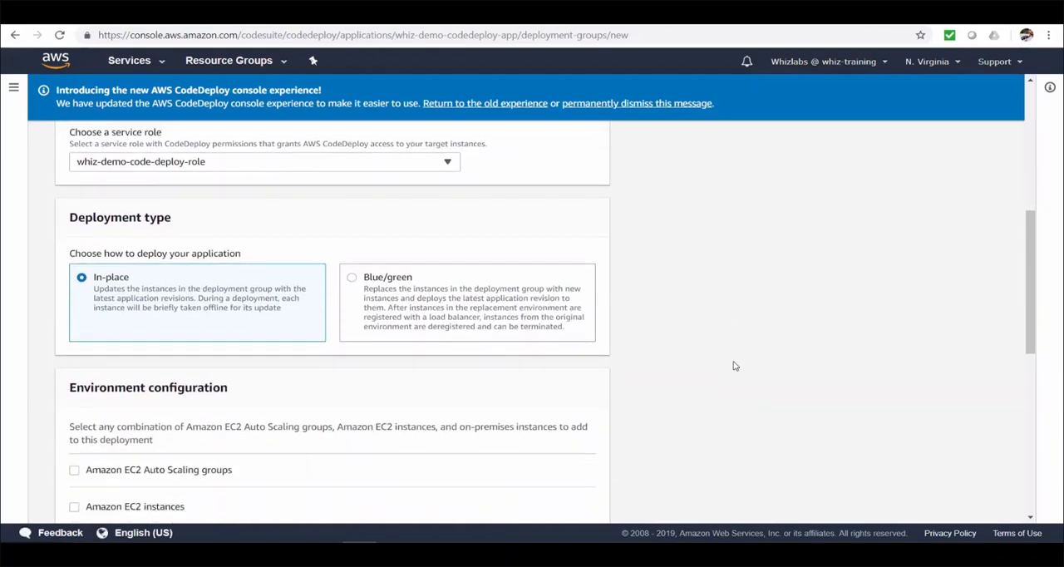
scroll(734, 365, "down", 1)
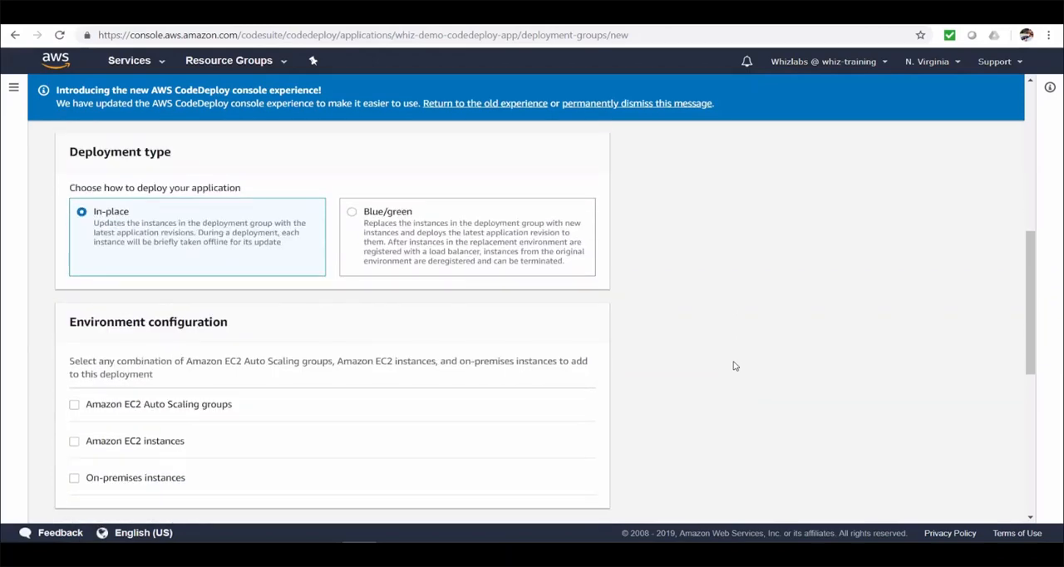
scroll(734, 365, "down", 1)
scroll(734, 365, "up", 1)
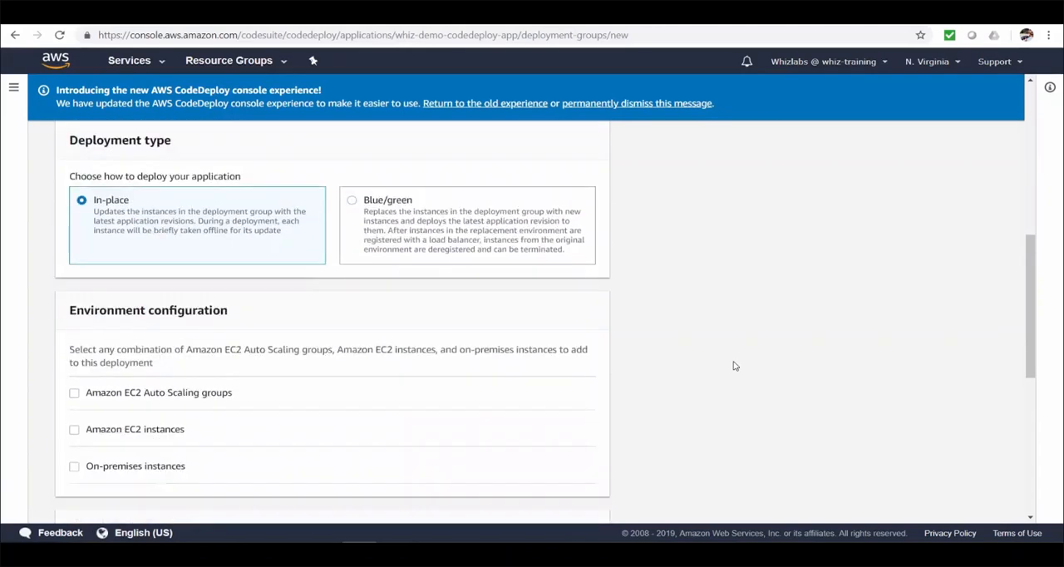
scroll(712, 365, "down", 1)
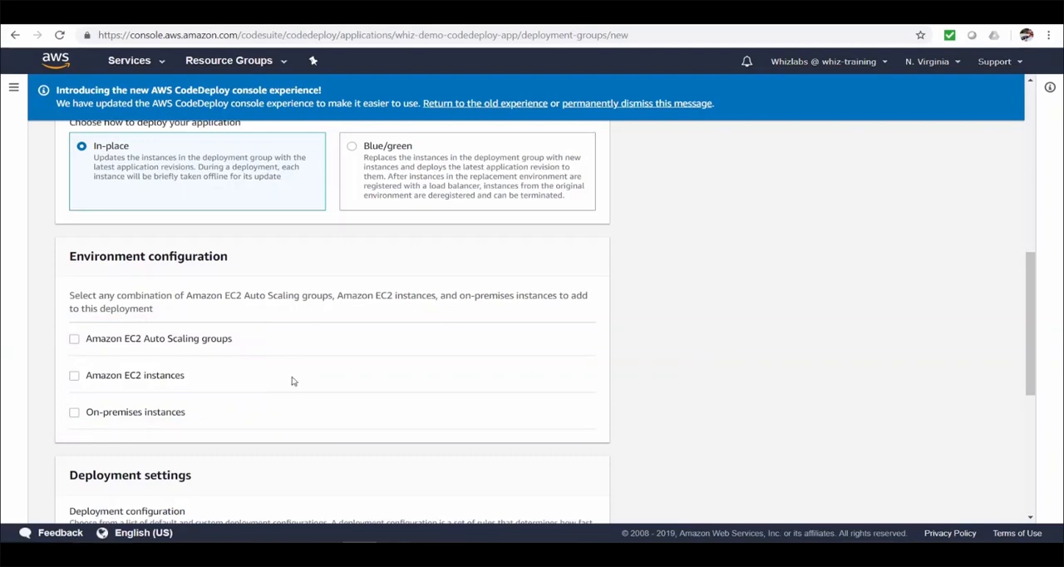
left_click(74, 379)
scroll(815, 428, "down", 1)
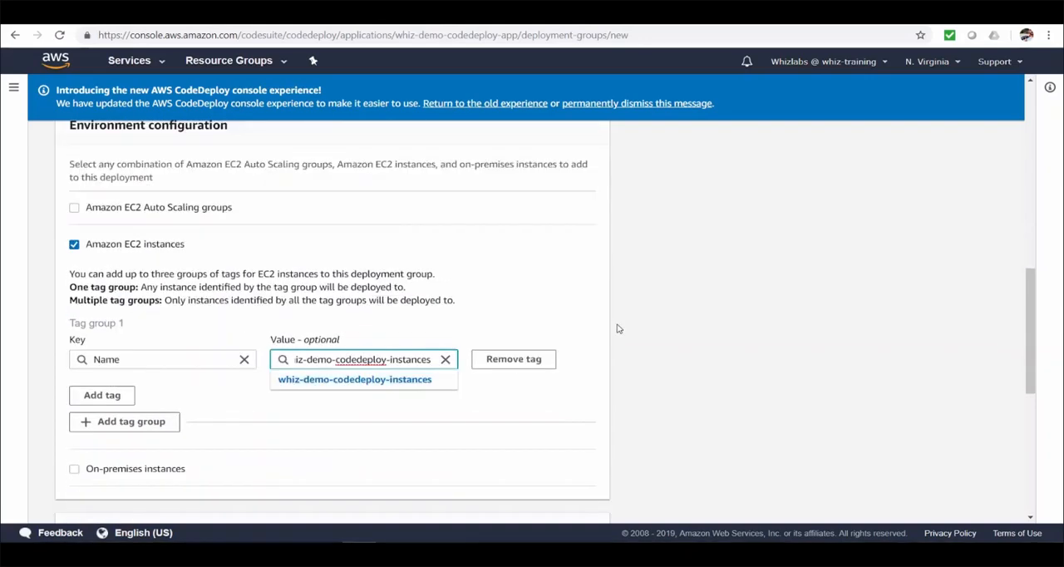
left_click(413, 383)
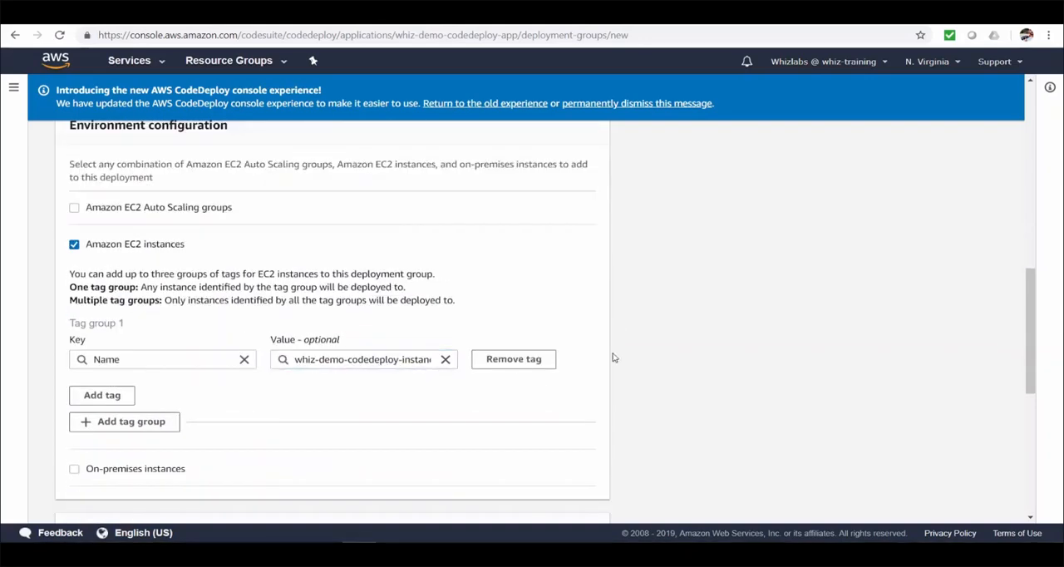
Step: Review the predefined deployment configurations and the form for a custom one, keeping CodeDeployDefault.AllAtOnce
scroll(664, 341, "down", 2)
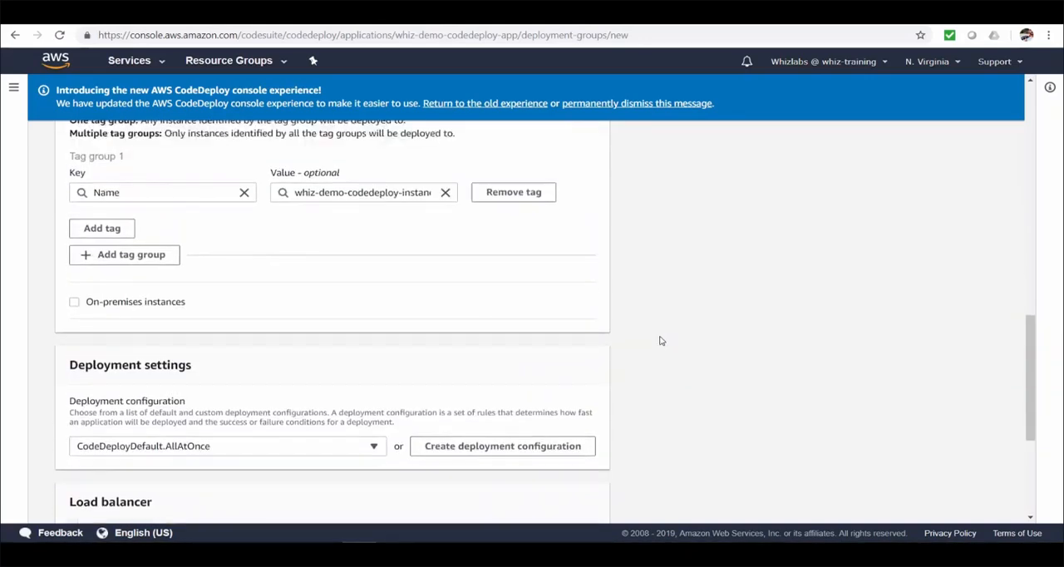
scroll(683, 363, "down", 2)
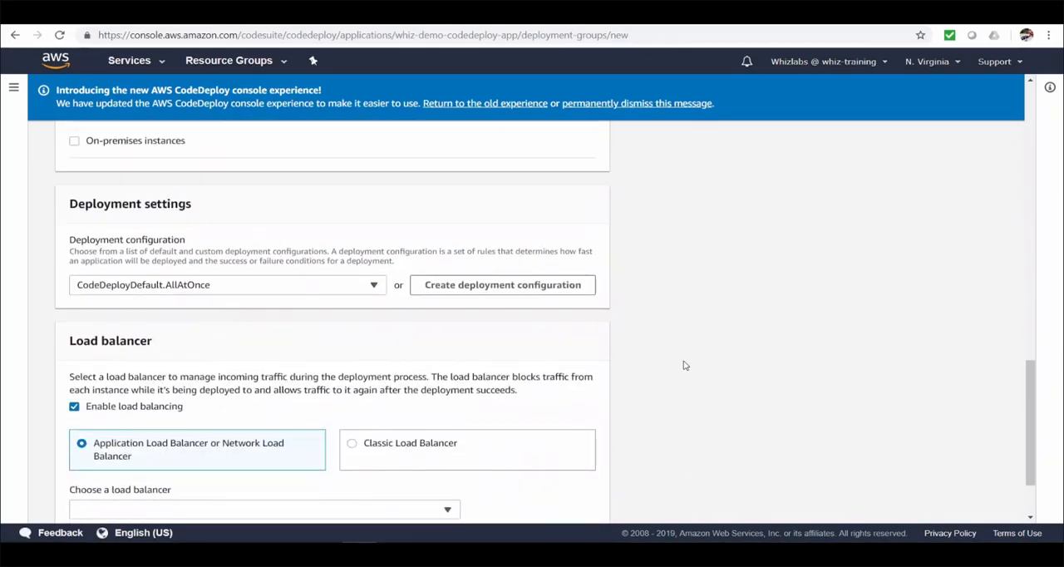
left_click(343, 288)
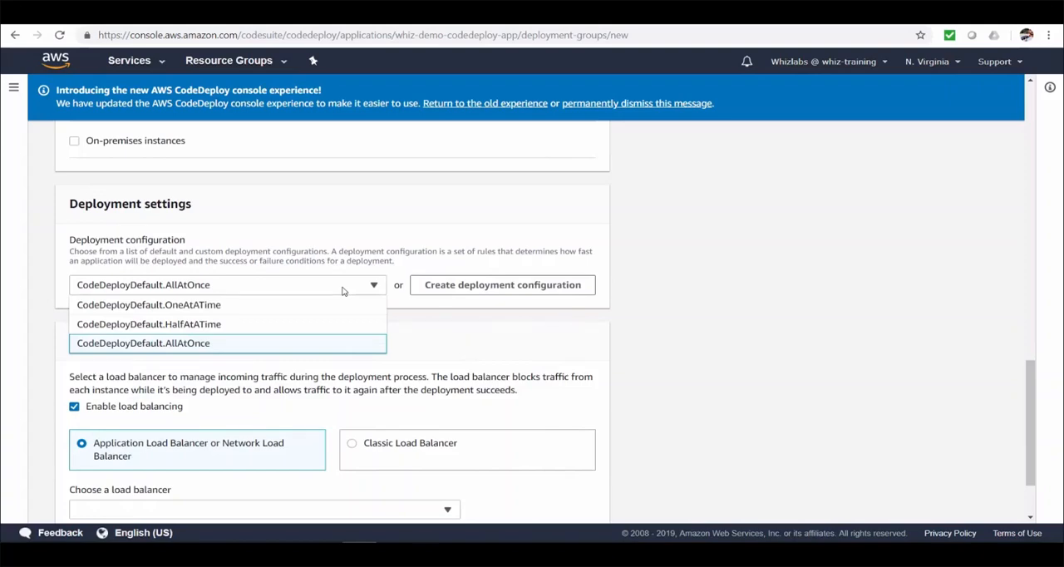
left_click(544, 285)
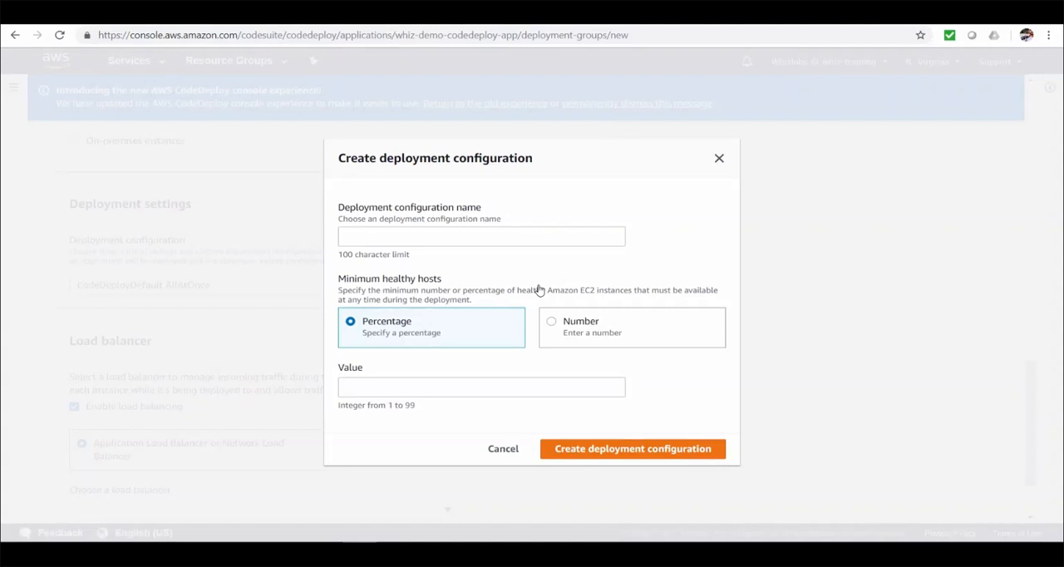
left_click(503, 448)
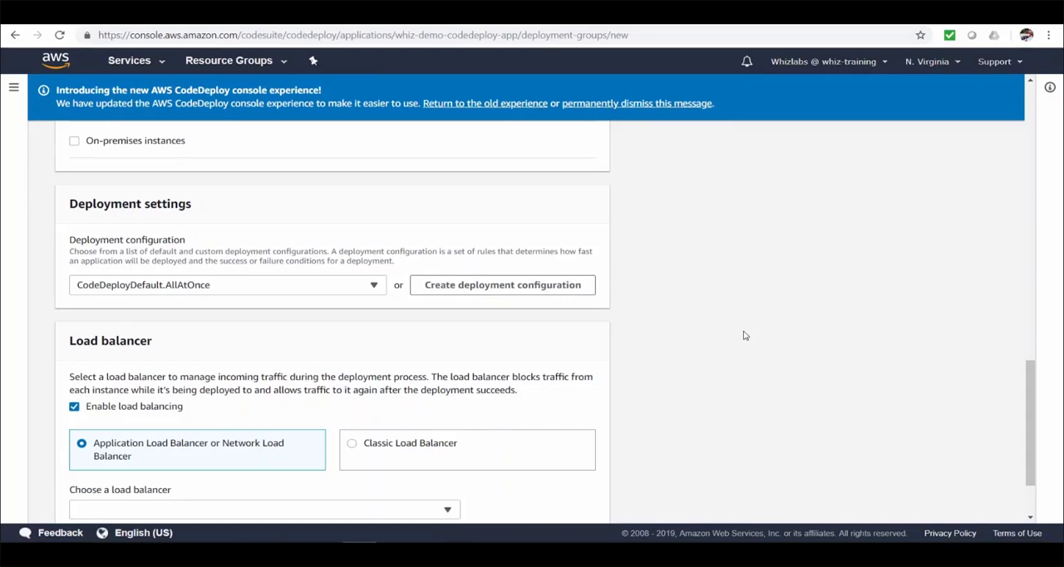
Step: Choose whiz-demo-code-deploy as the load balancer of the deployment group
scroll(745, 335, "down", 2)
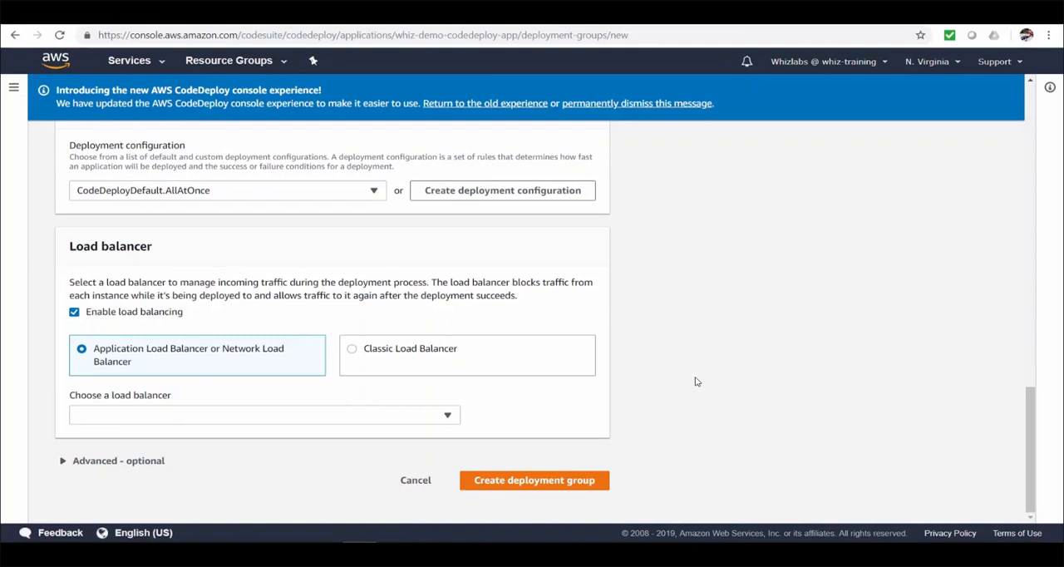
left_click(449, 417)
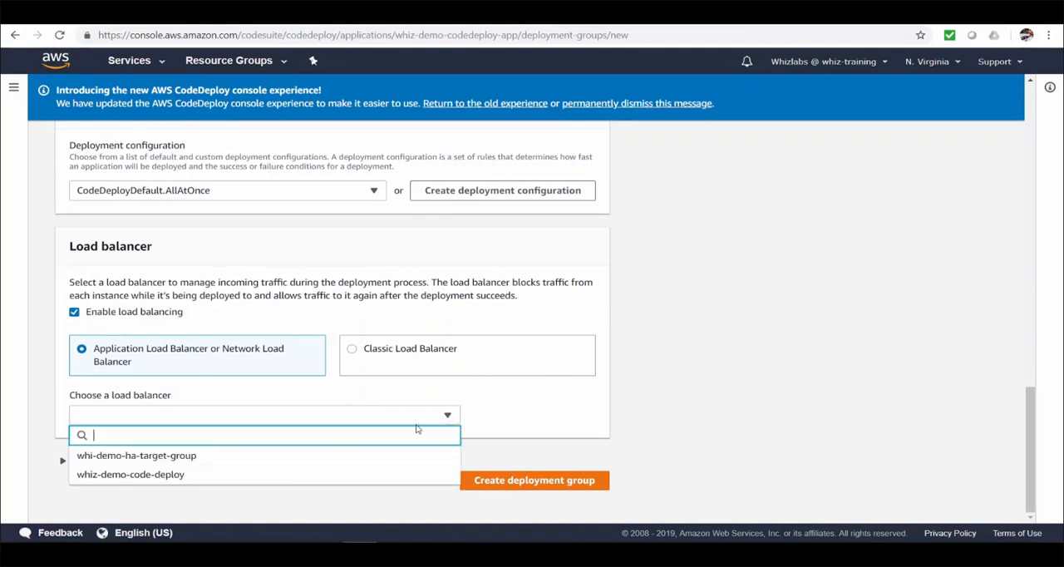
left_click(263, 477)
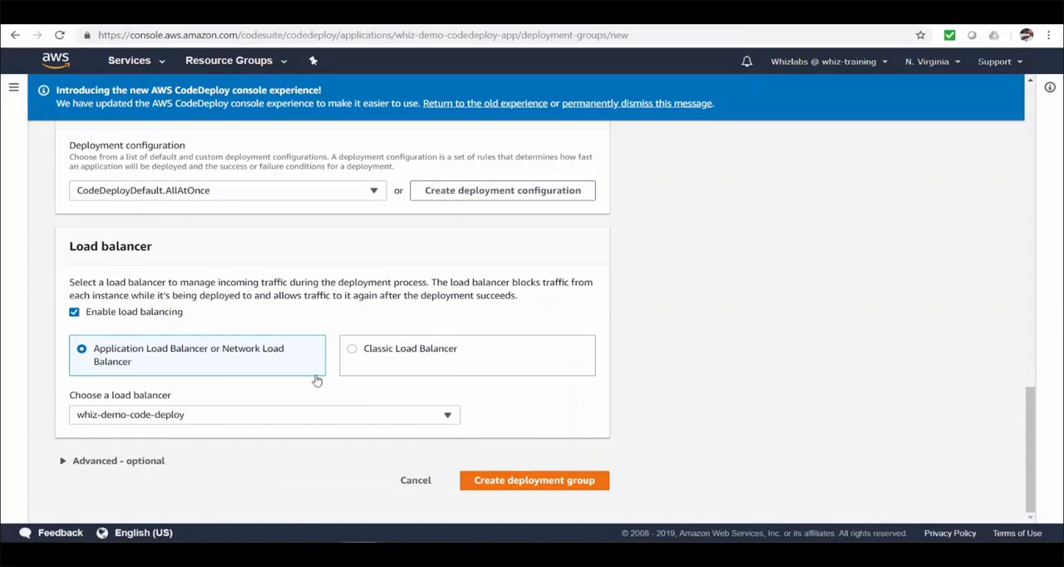
Step: Expand the advanced deployment group options and examine the trigger form's events and SNS topic settings without creating a trigger
left_click(64, 463)
scroll(143, 437, "down", 3)
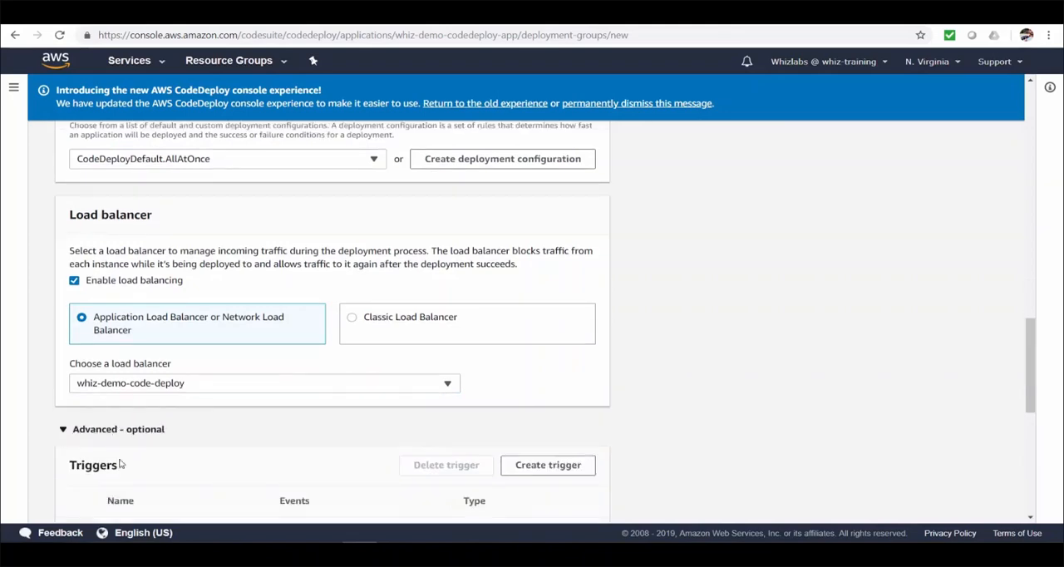
left_click(570, 237)
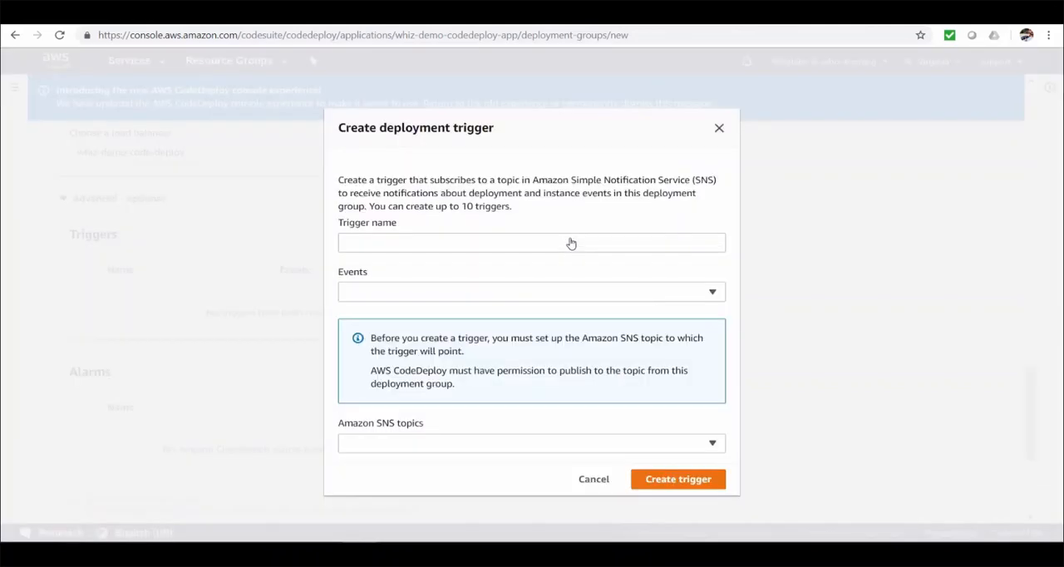
left_click(711, 294)
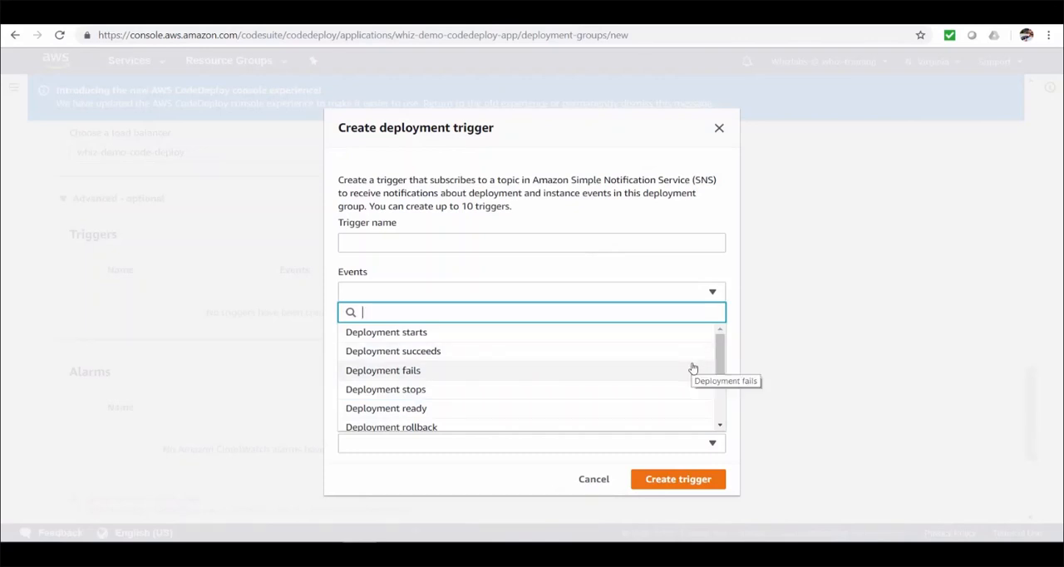
scroll(693, 368, "down", 2)
left_click(578, 447)
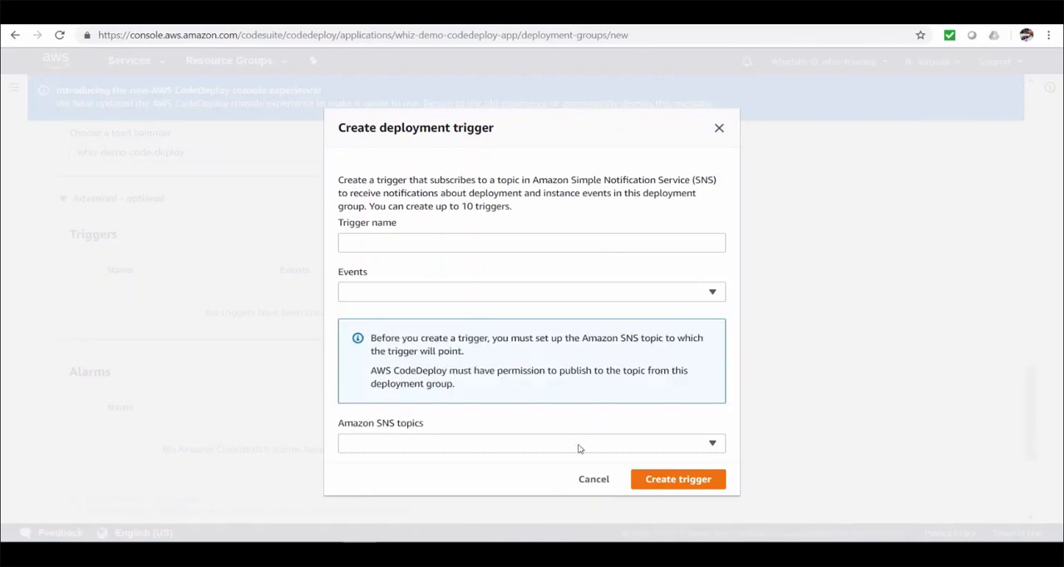
left_click(602, 482)
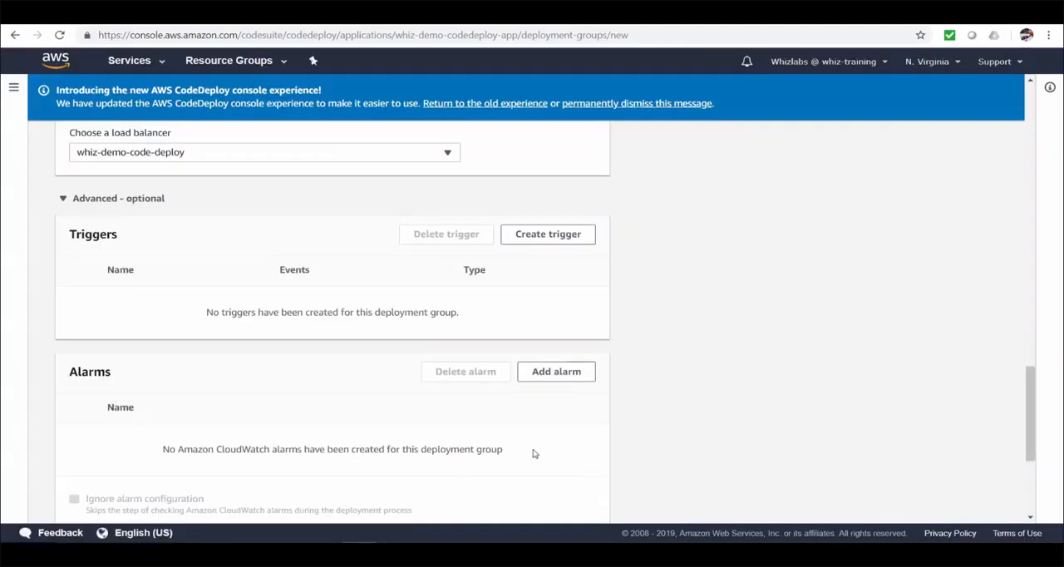
Step: Examine the CloudWatch alarms offered for the deployment group without adding one
scroll(558, 398, "down", 2)
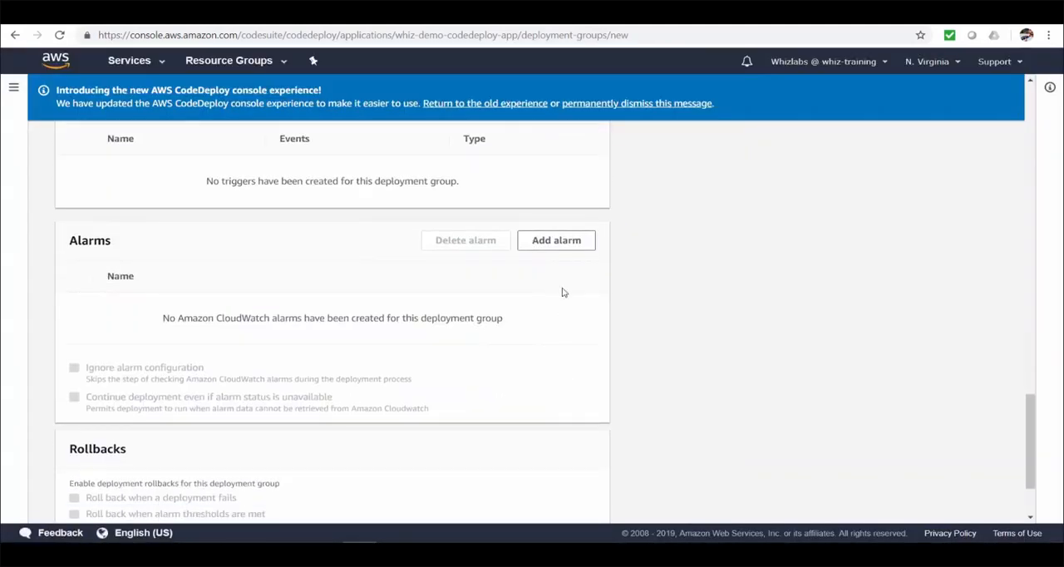
left_click(563, 247)
left_click(595, 297)
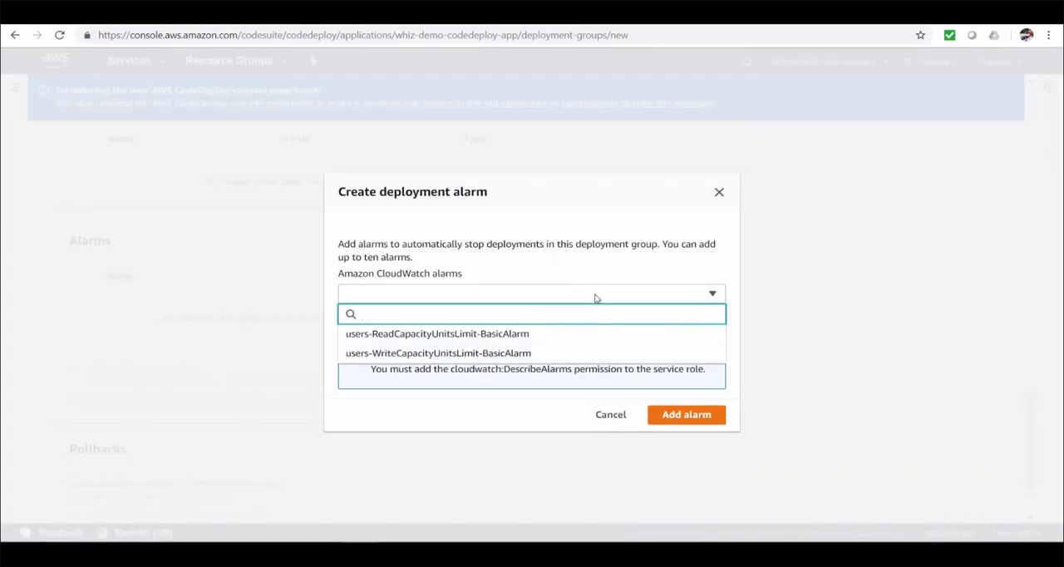
left_click(595, 298)
left_click(611, 414)
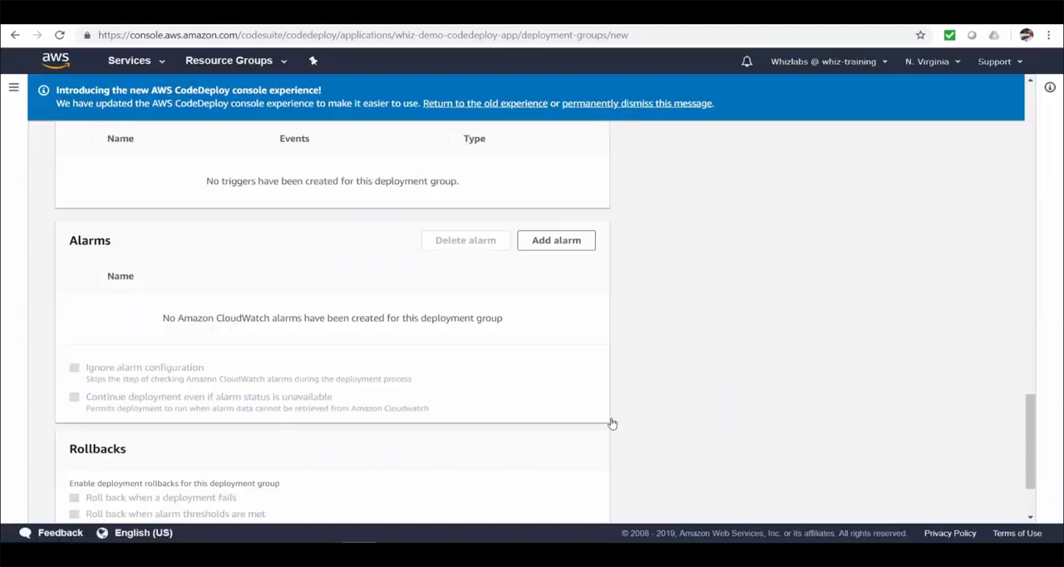
Step: Enable rollback when a deployment fails instead of disabling rollbacks, and create the deployment group
scroll(615, 376, "down", 2)
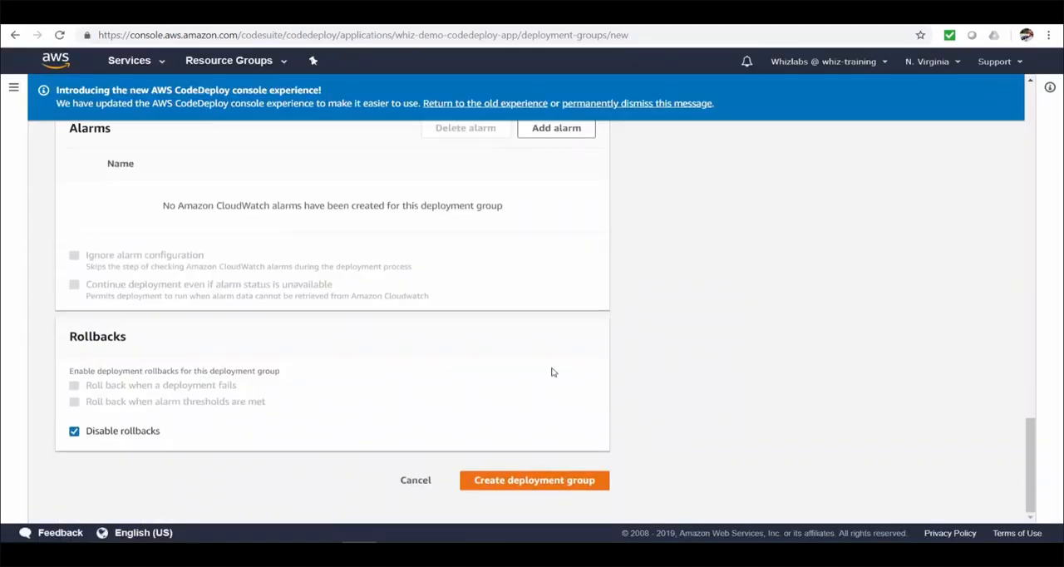
left_click(74, 431)
left_click(74, 386)
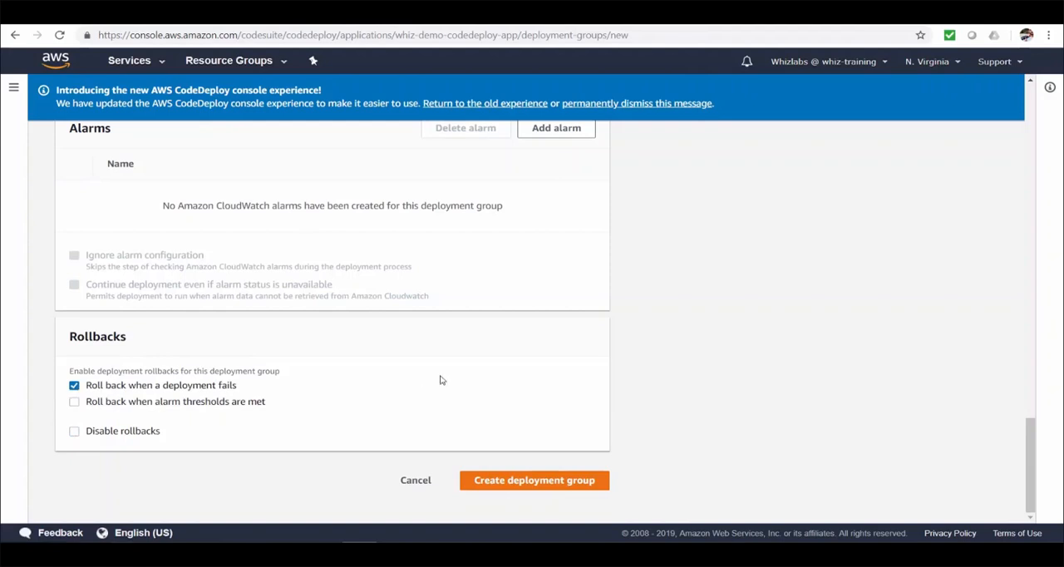
left_click(536, 480)
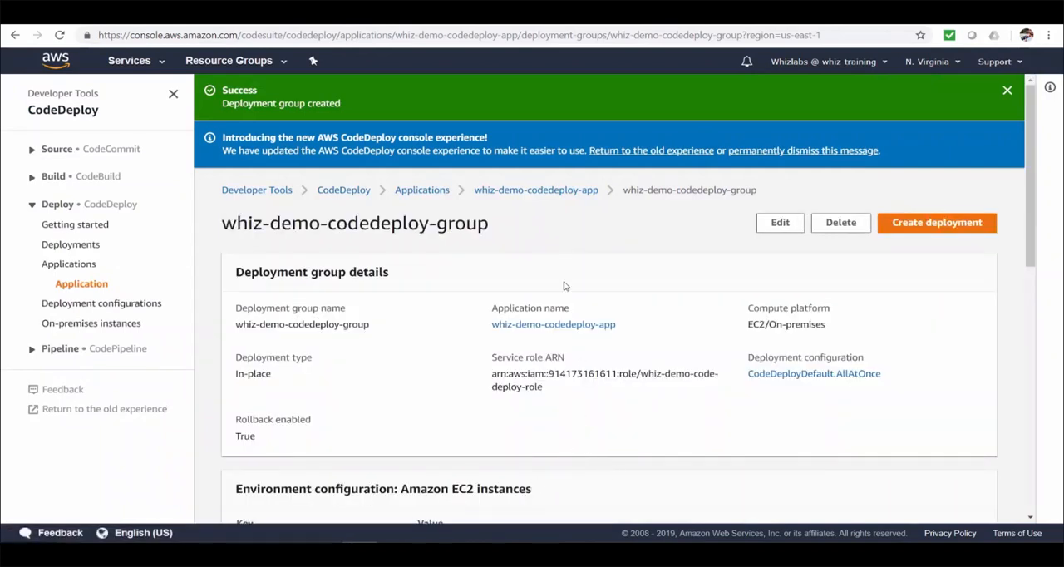
Step: Start a new deployment for whiz-demo-codedeploy-app and choose whiz-demo-codedeploy-group as its deployment group
left_click(554, 194)
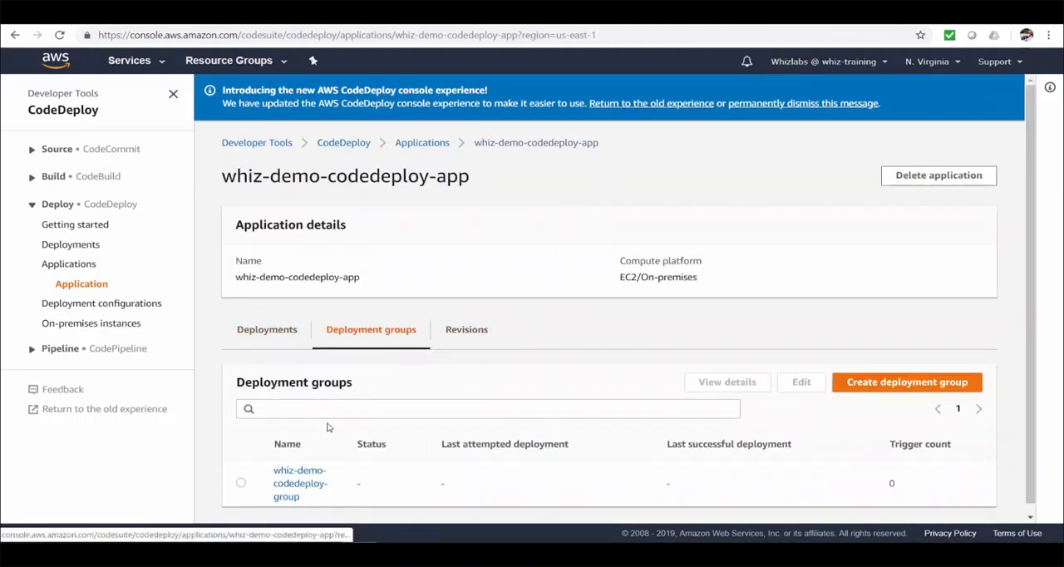
left_click(268, 321)
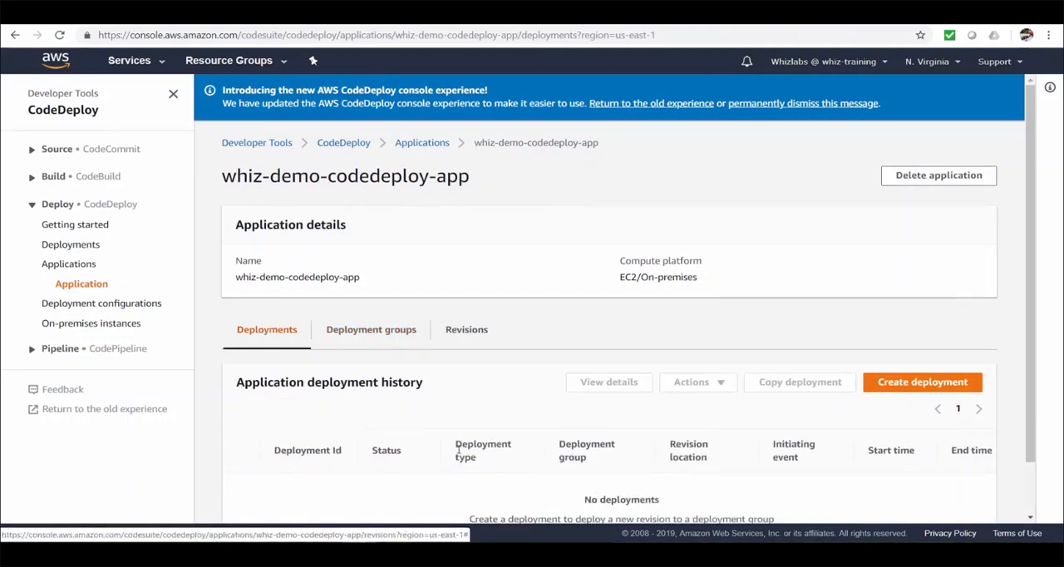
scroll(458, 449, "down", 1)
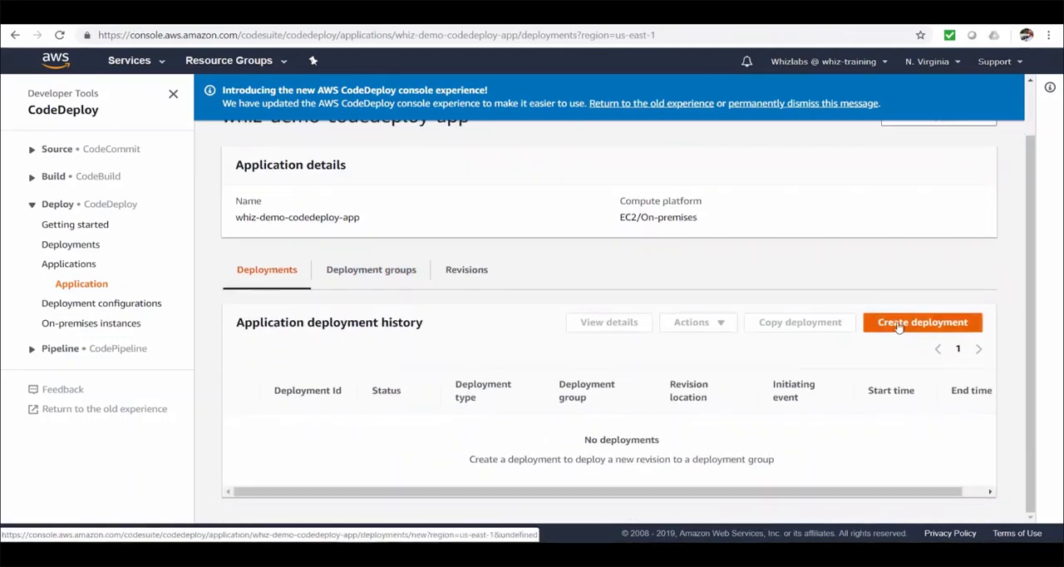
left_click(899, 327)
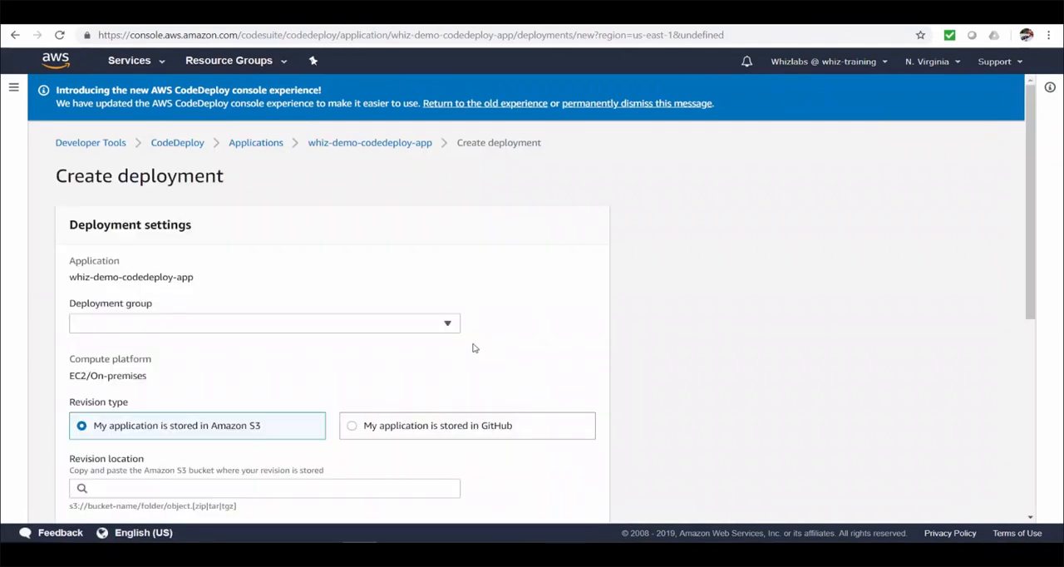
left_click(449, 325)
left_click(420, 344)
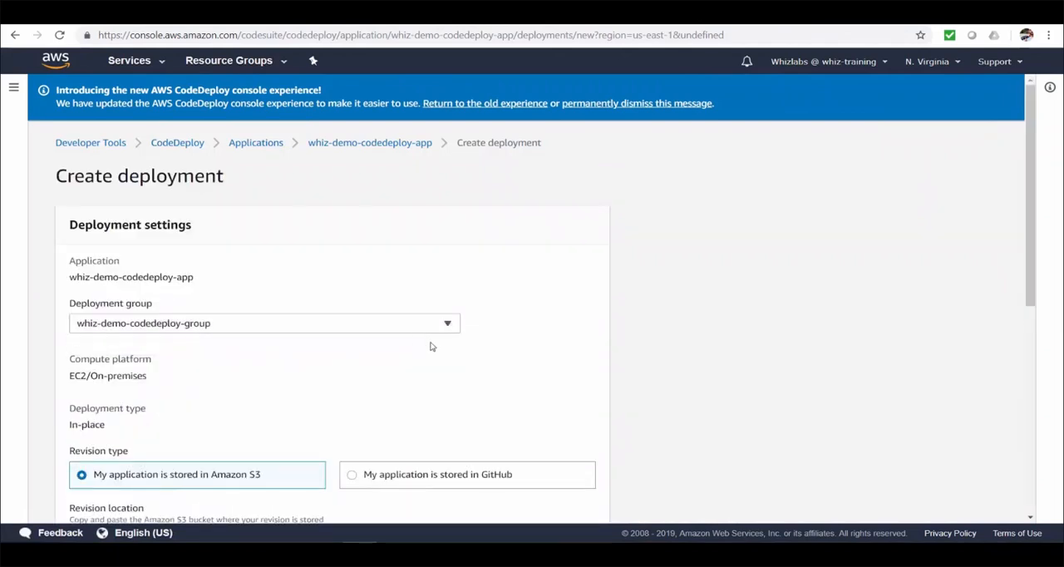
Step: Set the Amazon S3 revision location to s3://whiz-demo-codebuild-artifacts/whiz-app/build/0bce0b84-a62a-4bc7-b34e-2ec878498416/codebuild-demo.zip and the revision file type to .zip
scroll(586, 362, "down", 3)
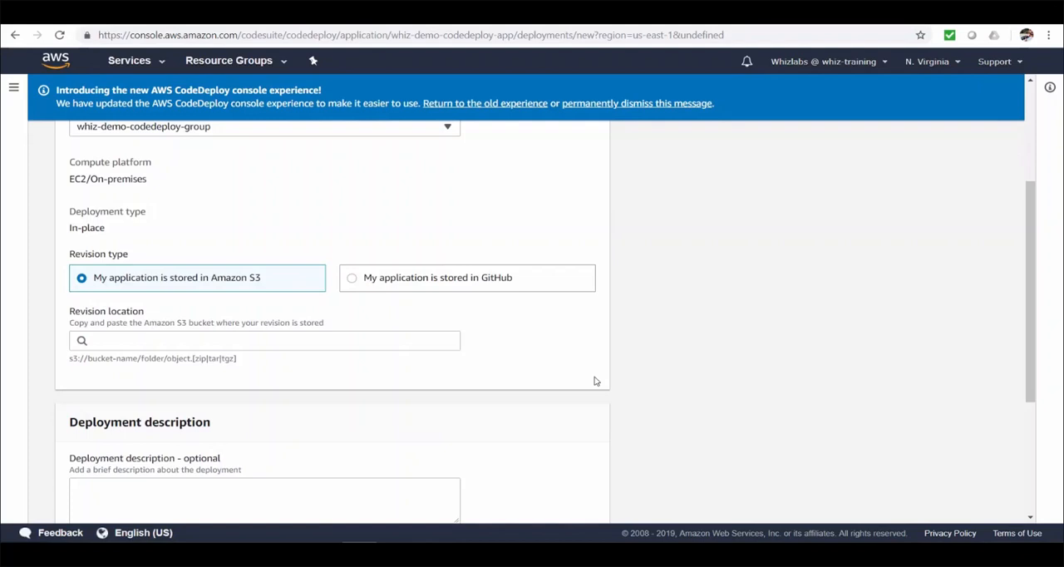
scroll(599, 381, "up", 1)
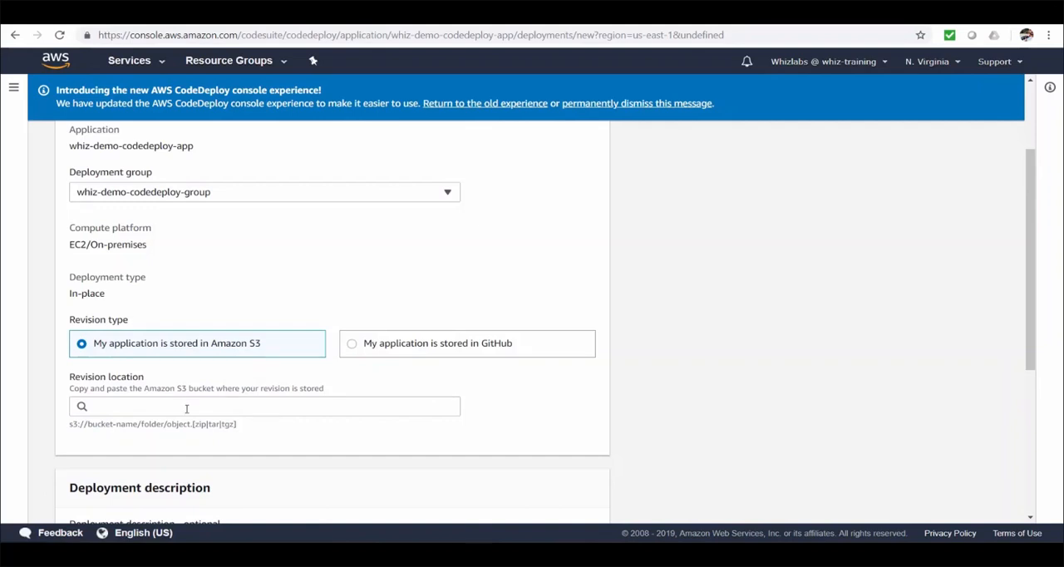
left_click(186, 408)
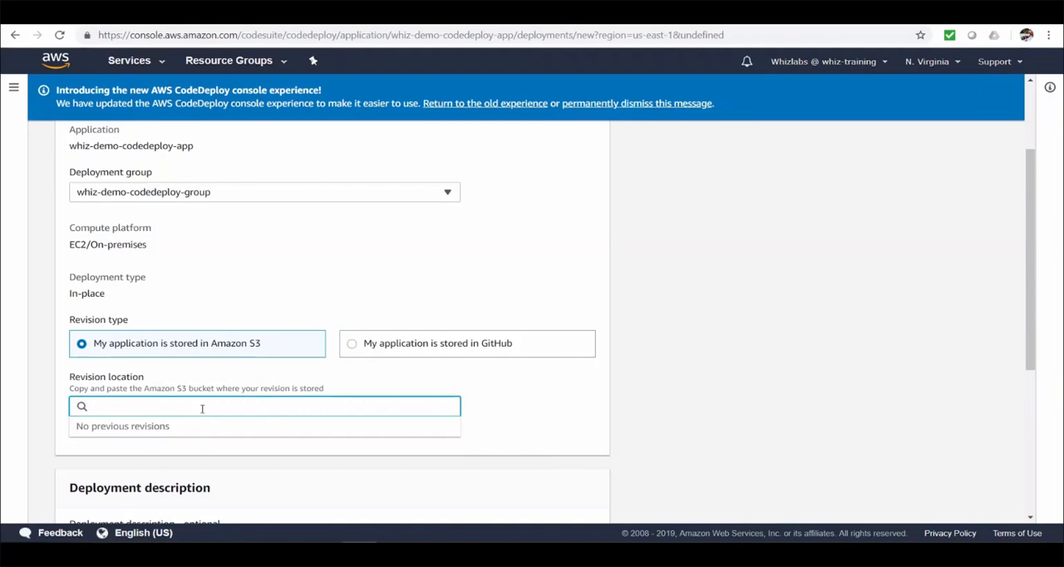
key("ctrl+v")
left_click(587, 399)
scroll(582, 399, "down", 2)
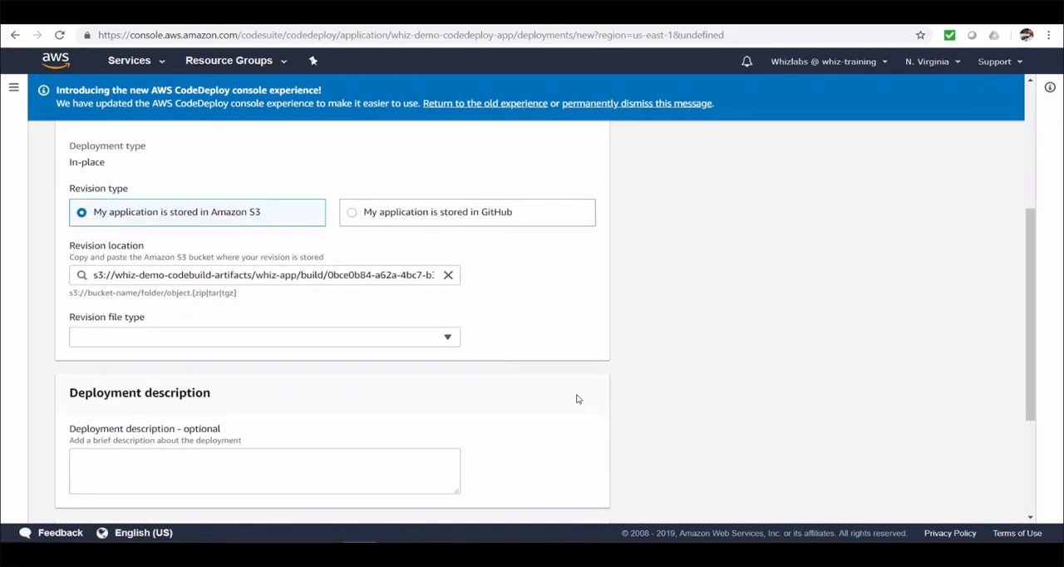
left_click(442, 340)
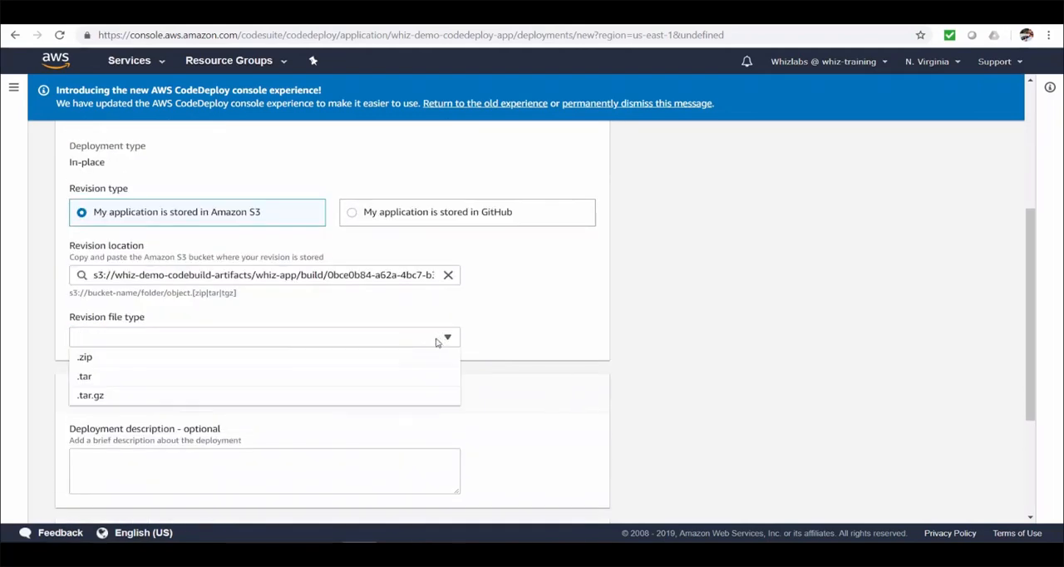
left_click(374, 359)
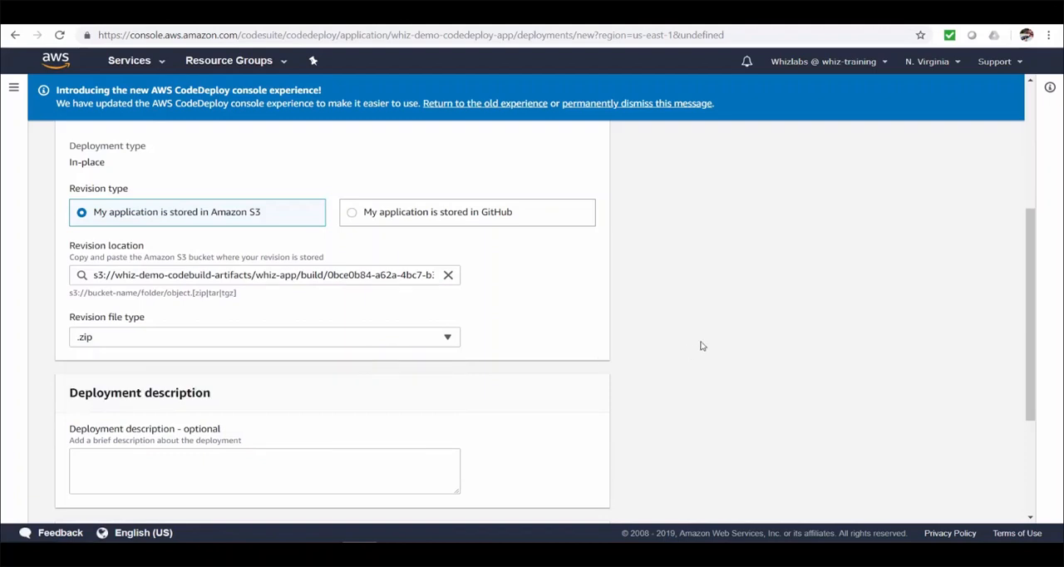
Step: Override the deployment group's configuration for this deployment with CodeDeployDefault.AllAtOnce
scroll(702, 346, "down", 1)
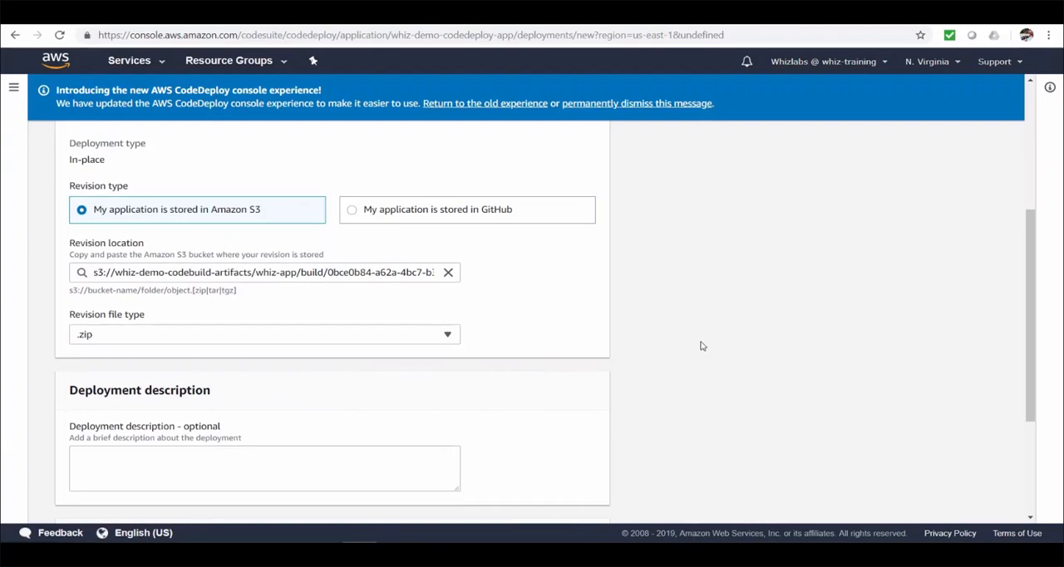
scroll(703, 346, "down", 3)
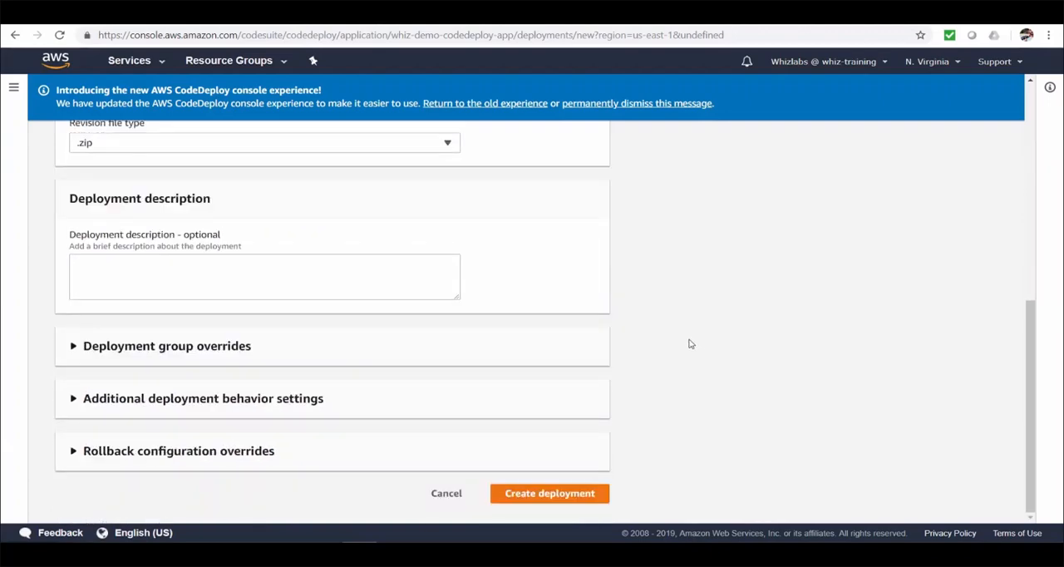
left_click(268, 350)
scroll(316, 349, "down", 1)
left_click(363, 344)
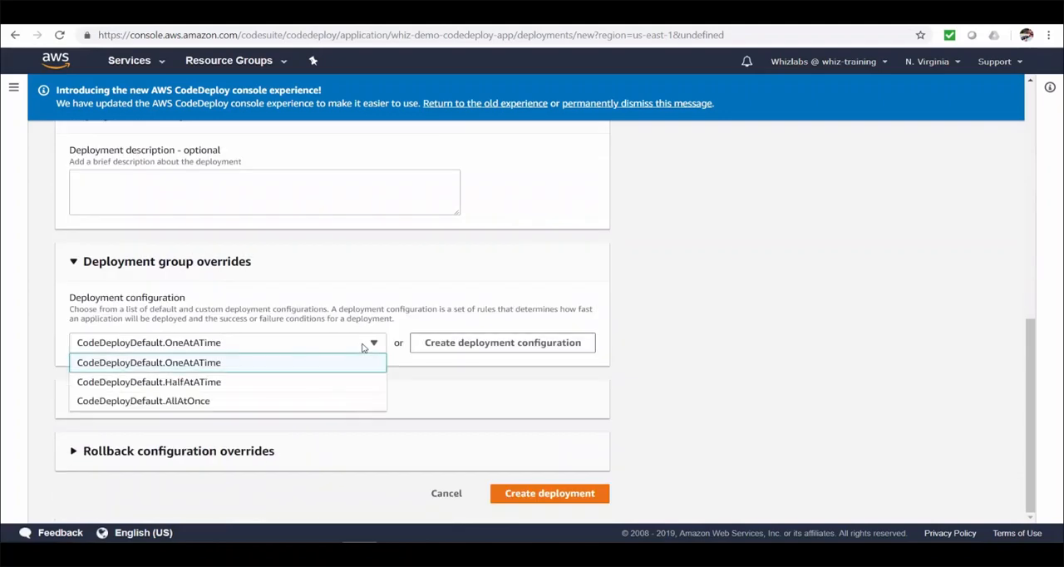
left_click(295, 407)
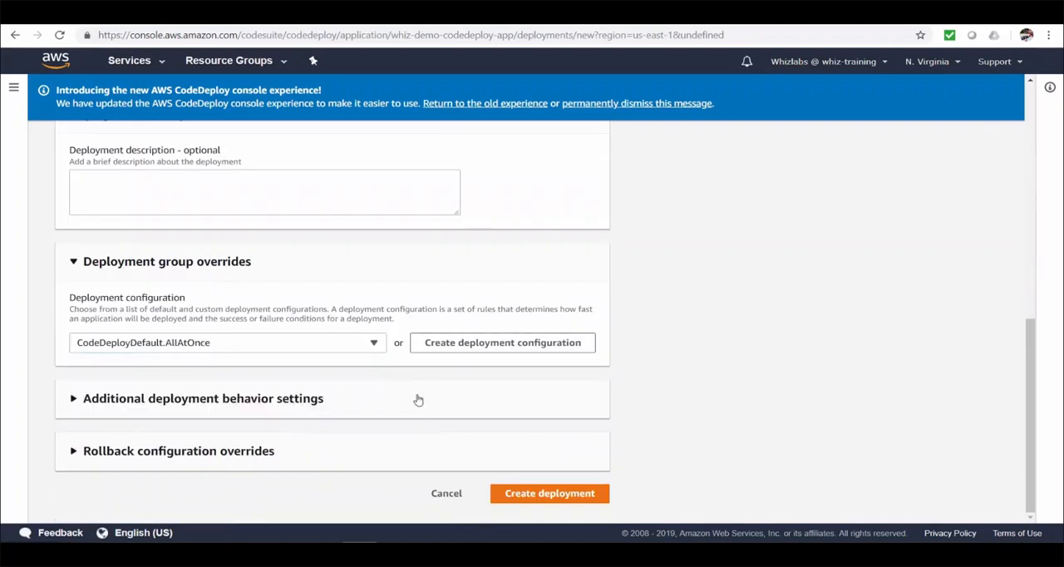
Step: Set the deployment's content option to Overwrite the content in the additional behavior settings
left_click(277, 402)
scroll(276, 402, "down", 2)
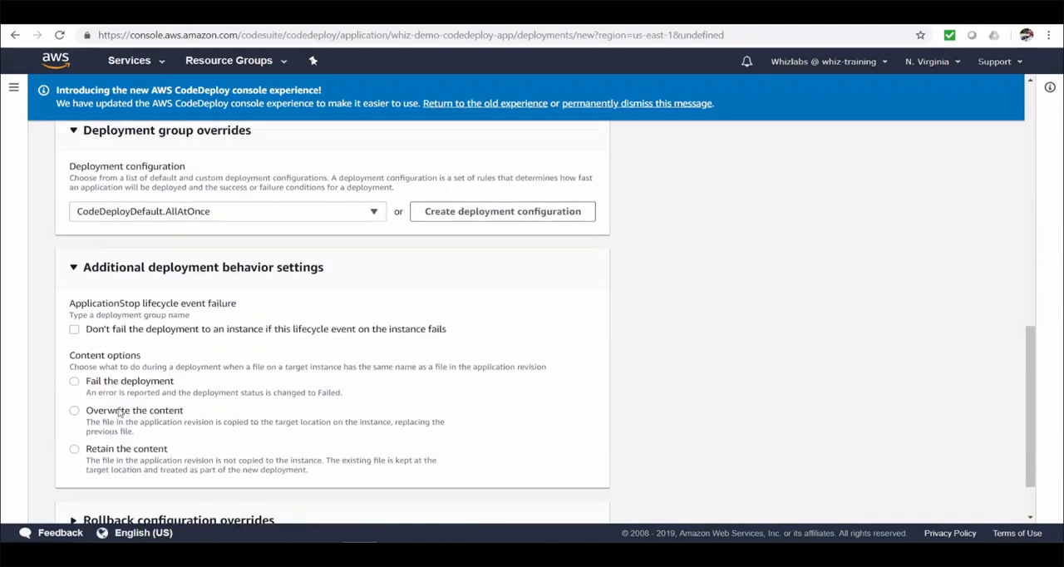
left_click(75, 412)
scroll(175, 425, "down", 1)
Step: Override the rollback configuration to roll back when a deployment fails, and create the deployment
left_click(192, 450)
scroll(192, 449, "down", 1)
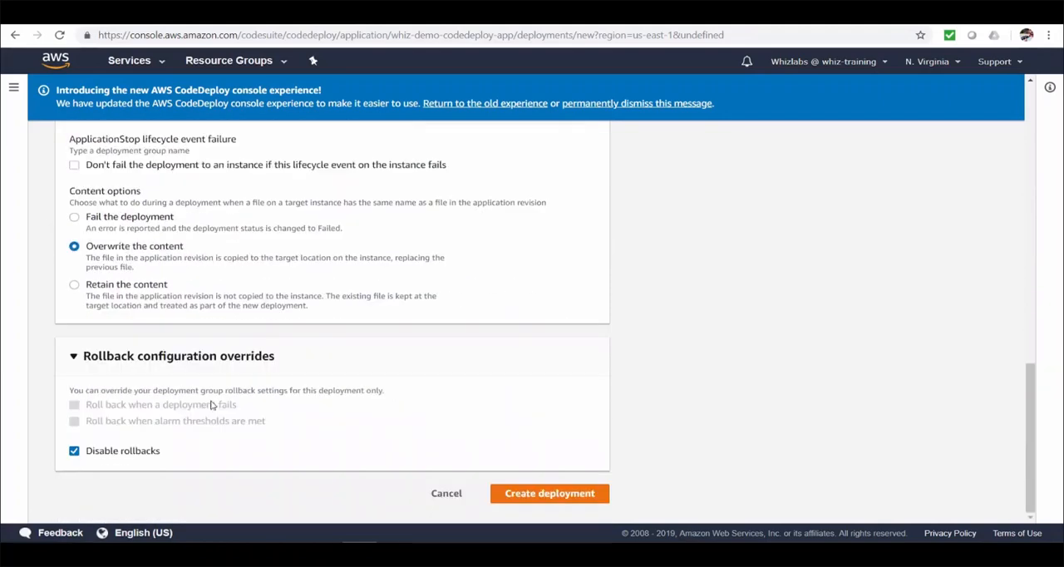
left_click(74, 449)
left_click(74, 405)
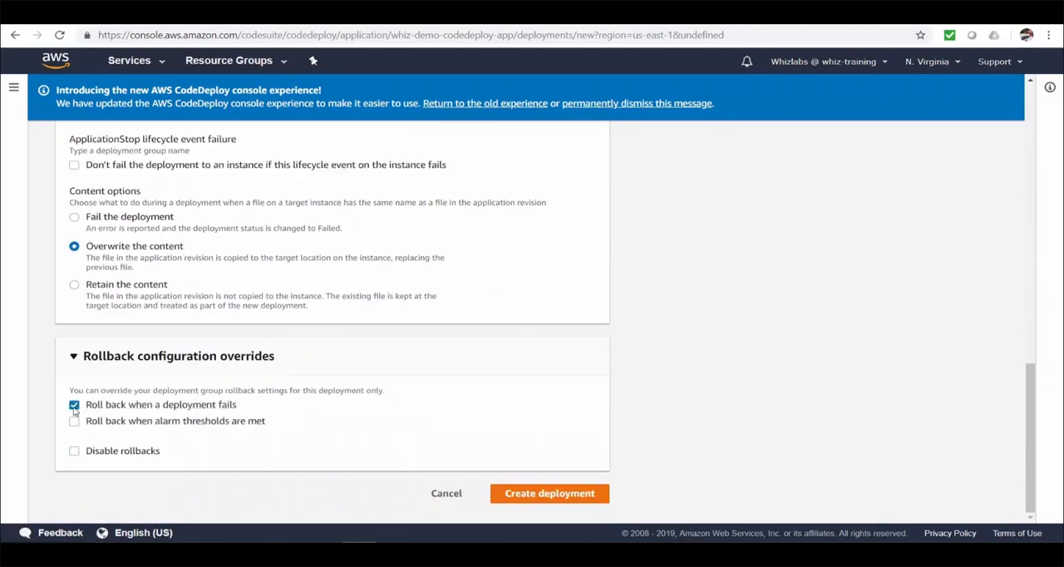
left_click(568, 495)
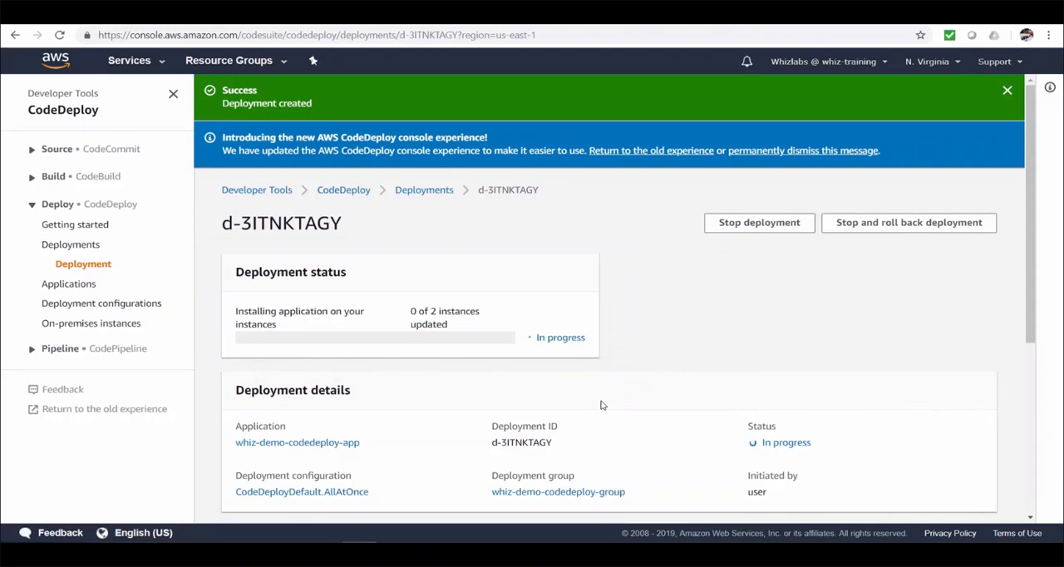
Step: Examine the deployment's details and the lifecycle events of the first listed instance
scroll(603, 405, "down", 3)
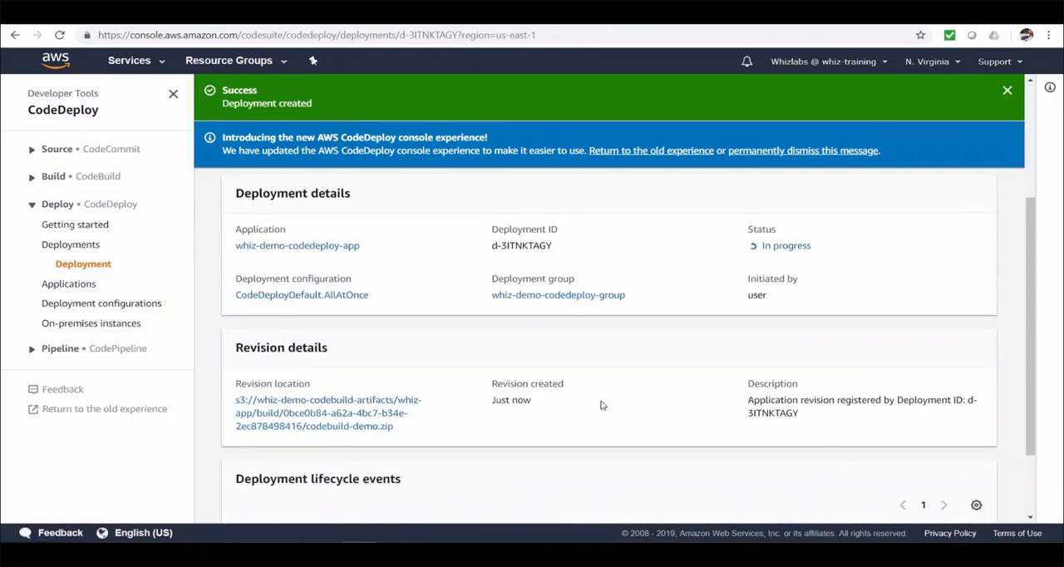
scroll(603, 405, "down", 1)
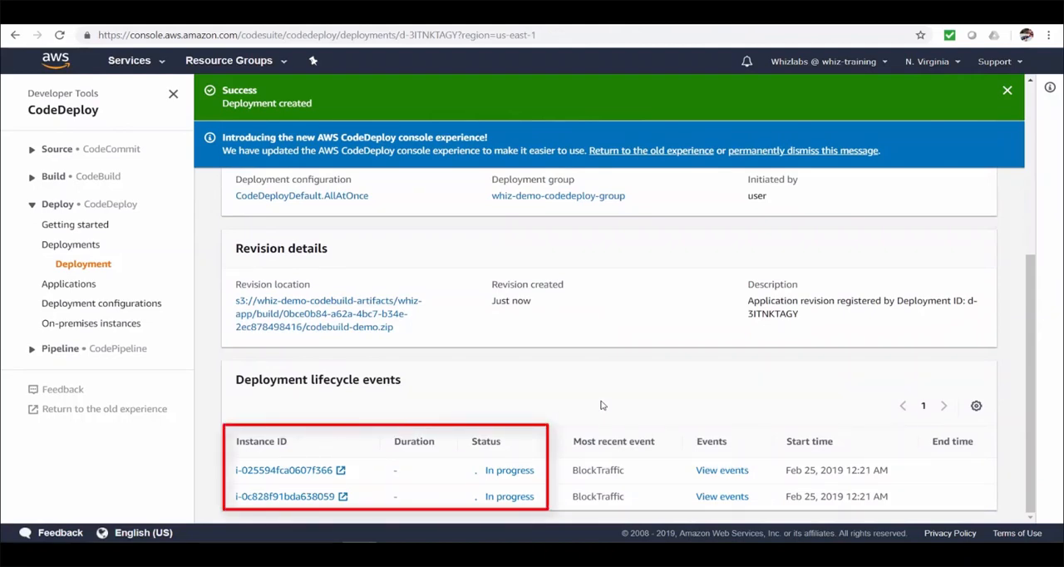
left_click(721, 472)
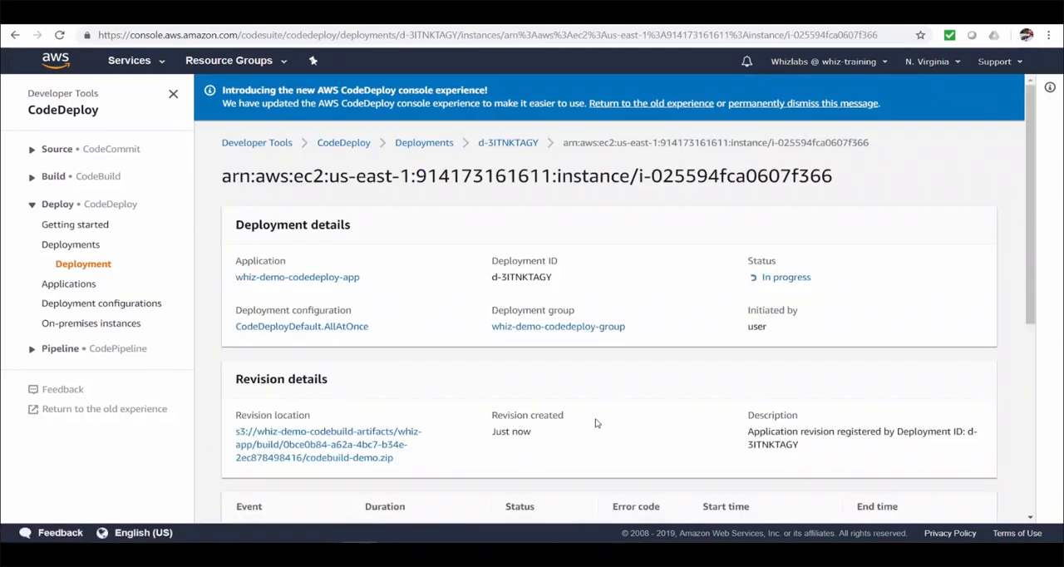
scroll(595, 420, "down", 3)
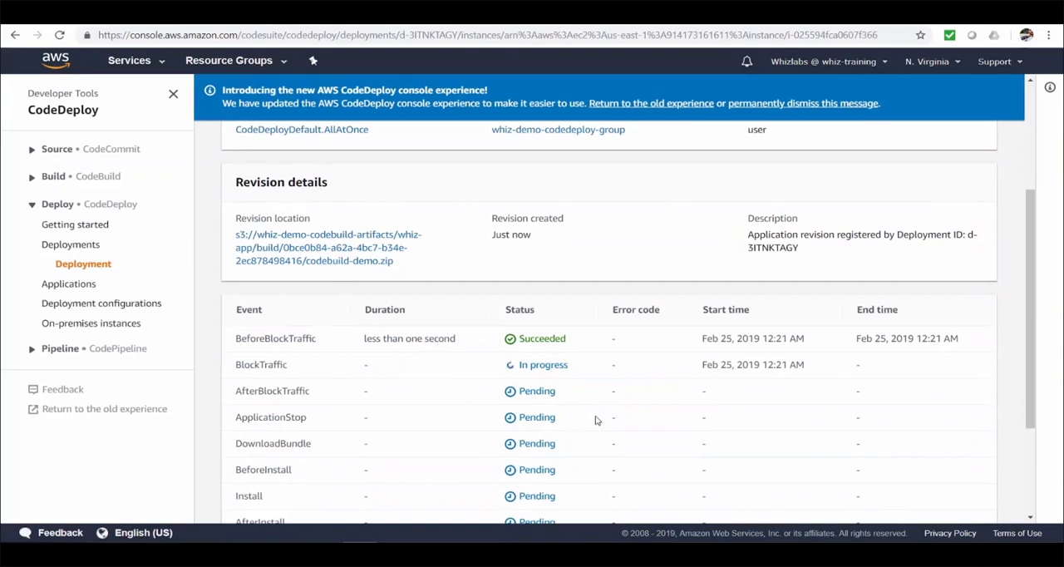
scroll(595, 420, "up", 2)
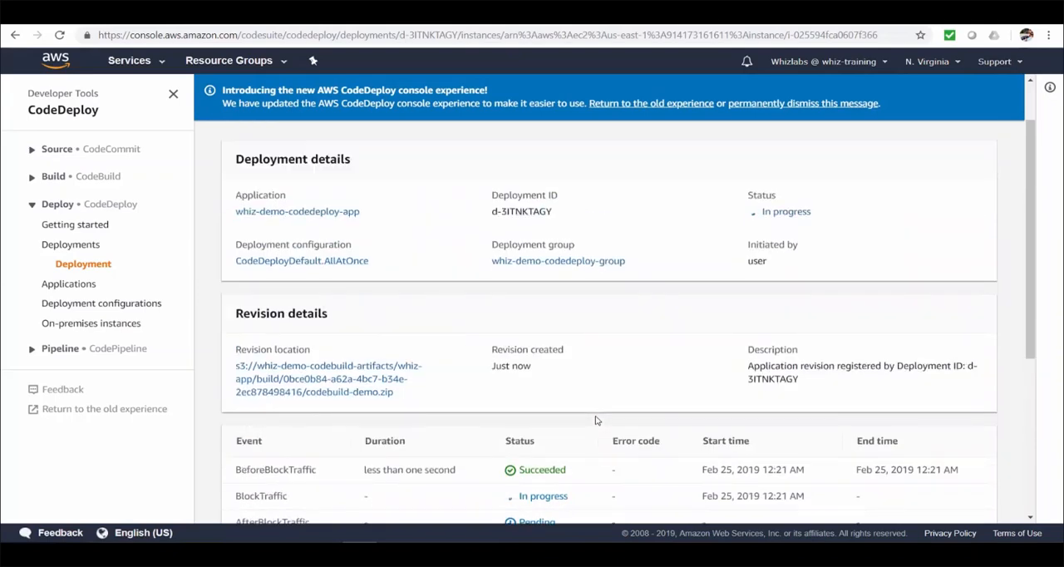
Step: Inspect the registered targets of the whiz-demo-code-deploy target group in EC2 and reload the load balancer's web page
scroll(596, 420, "up", 1)
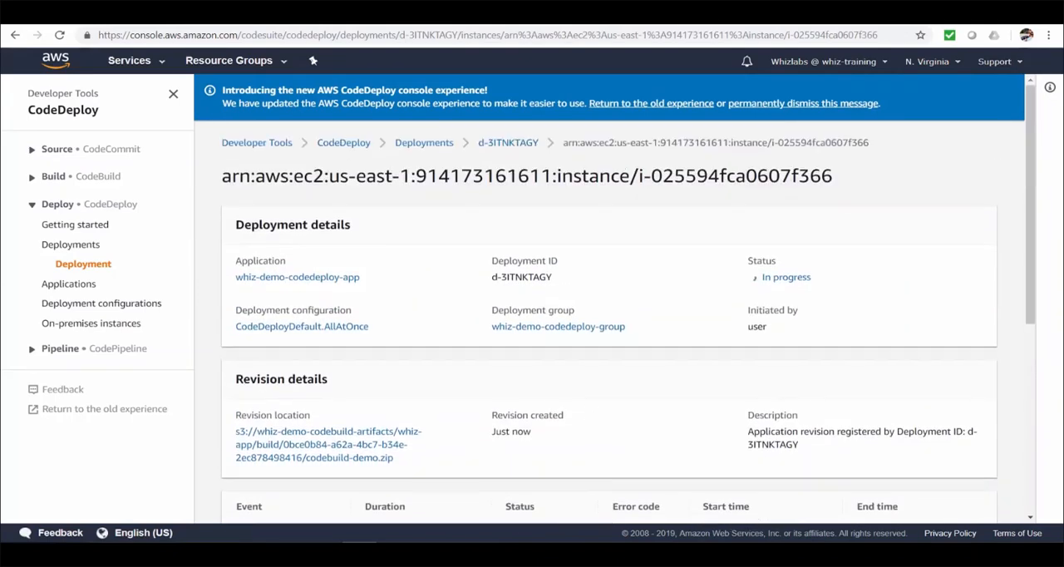
left_click(25, 13)
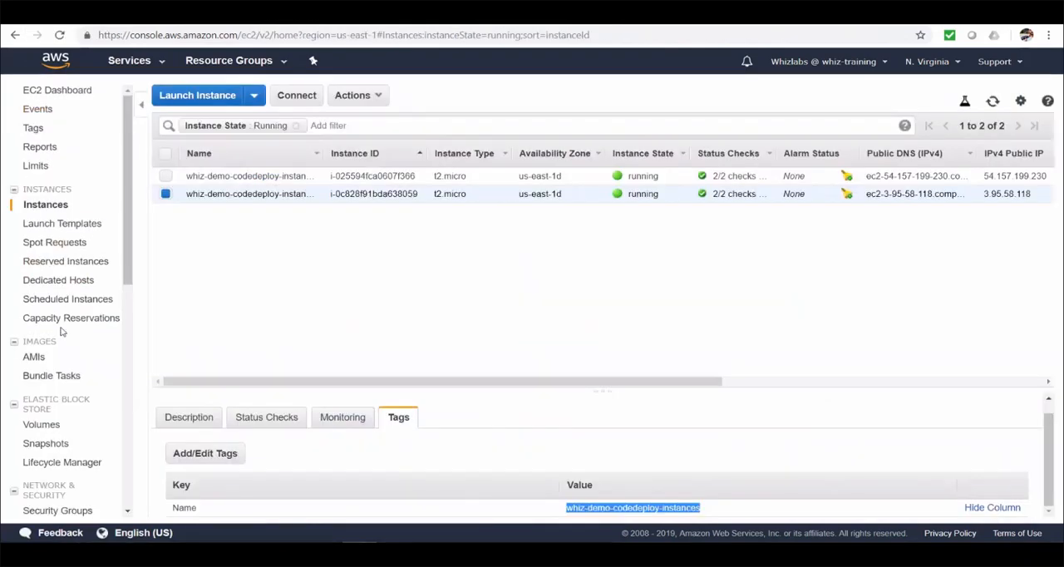
scroll(30, 326, "down", 3)
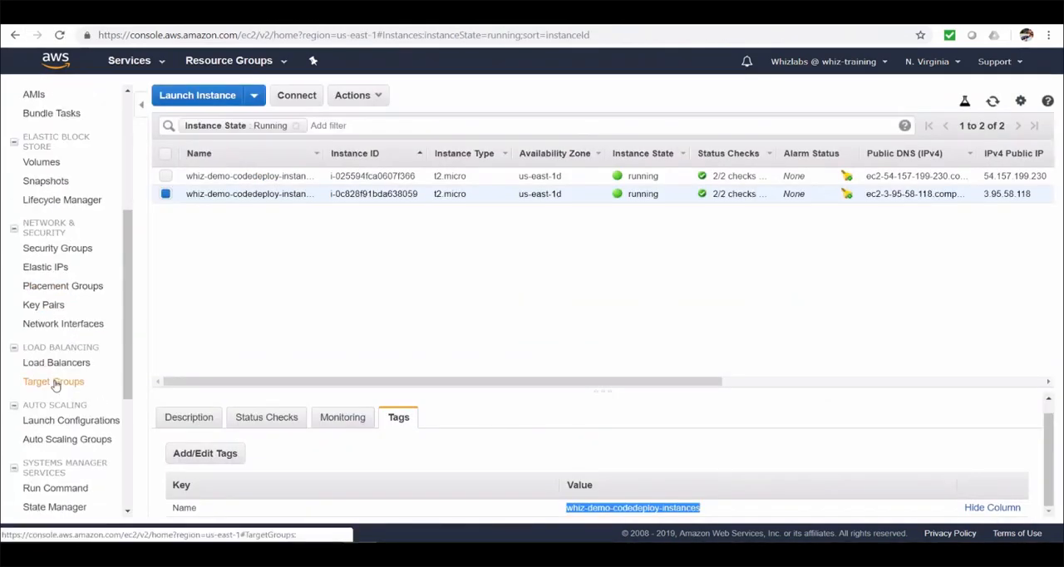
left_click(53, 381)
left_click(166, 197)
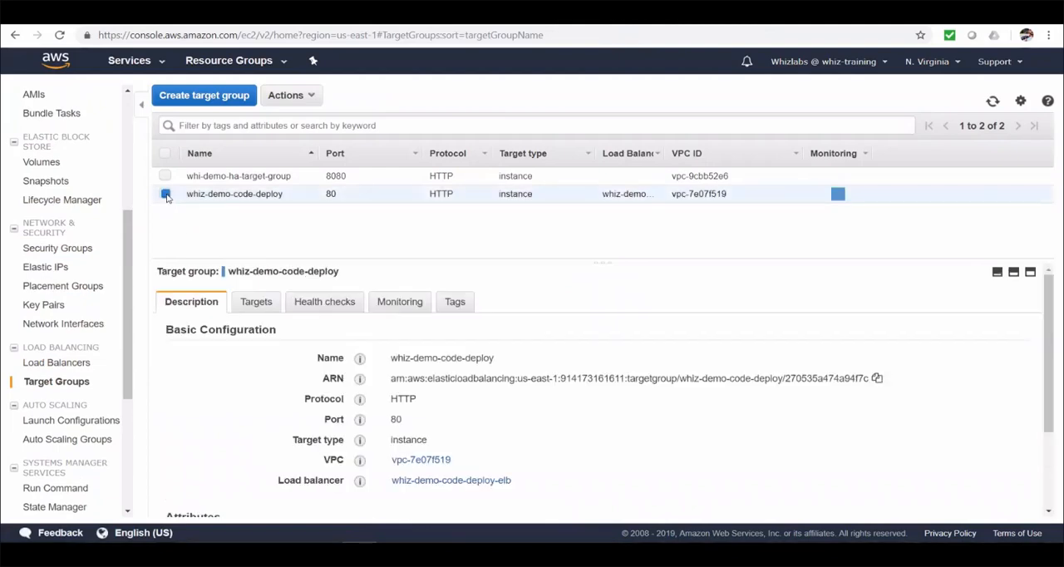
left_click(253, 302)
scroll(532, 409, "down", 2)
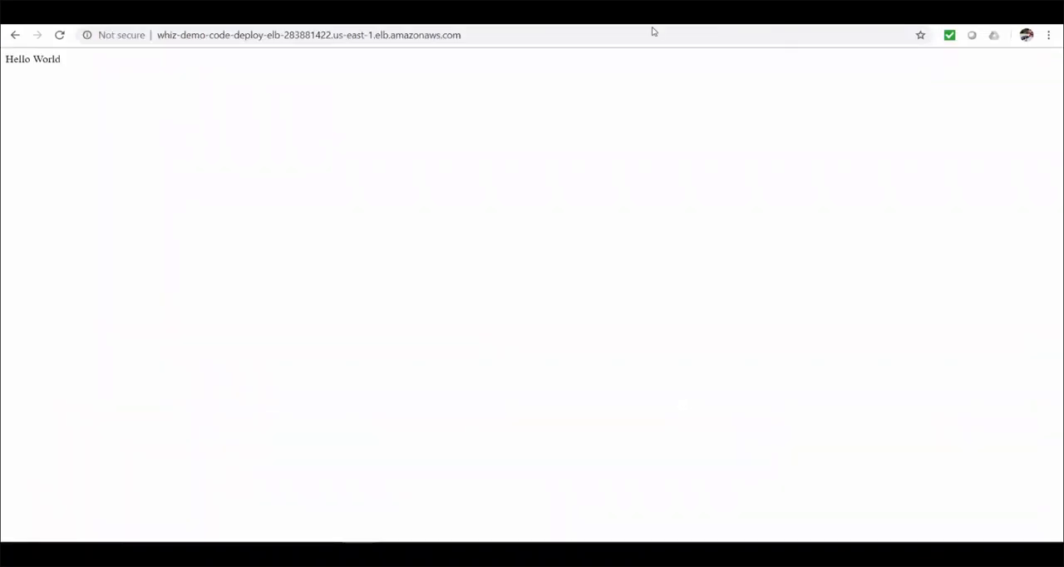
left_click(59, 35)
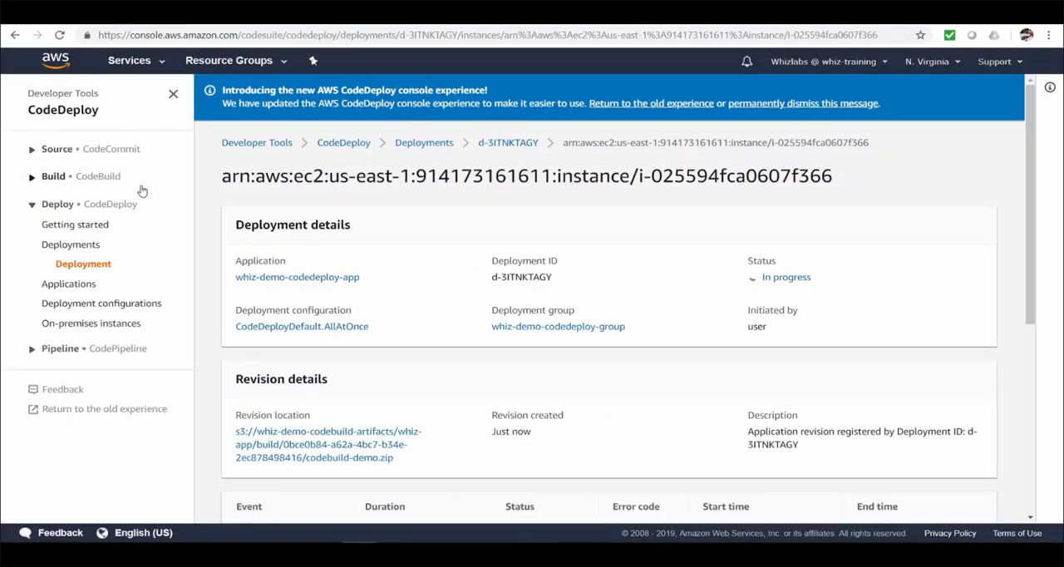
Step: Start a new CodeDeploy deployment configuration with EC2/On-premises as the compute platform
left_click(102, 306)
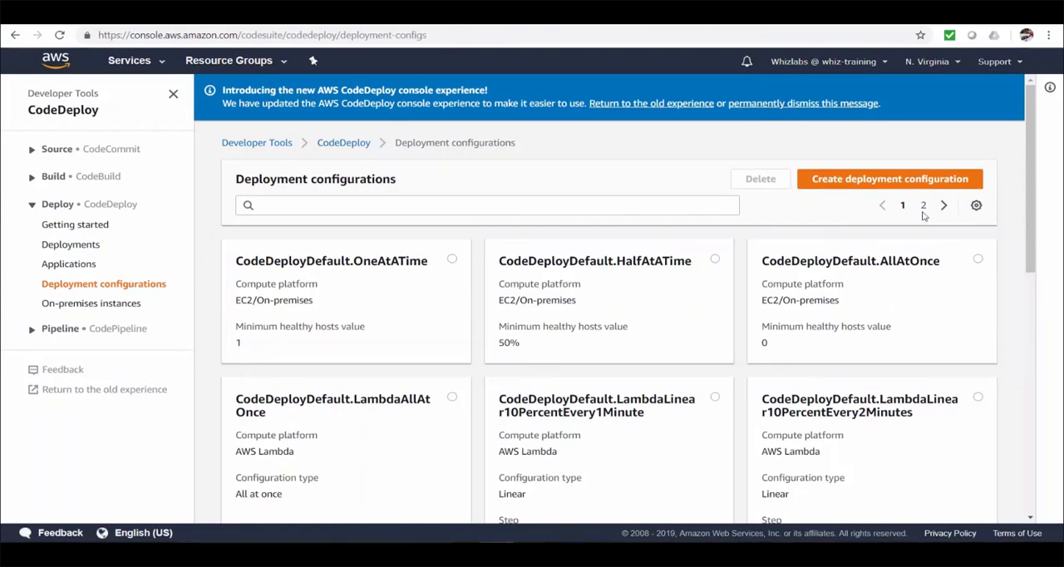
left_click(932, 180)
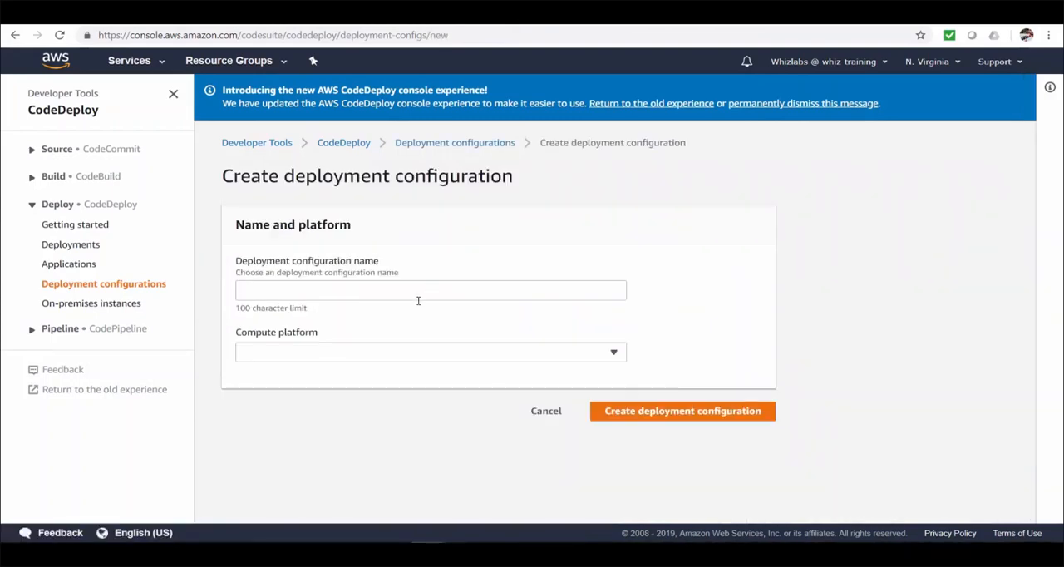
left_click(407, 358)
left_click(398, 379)
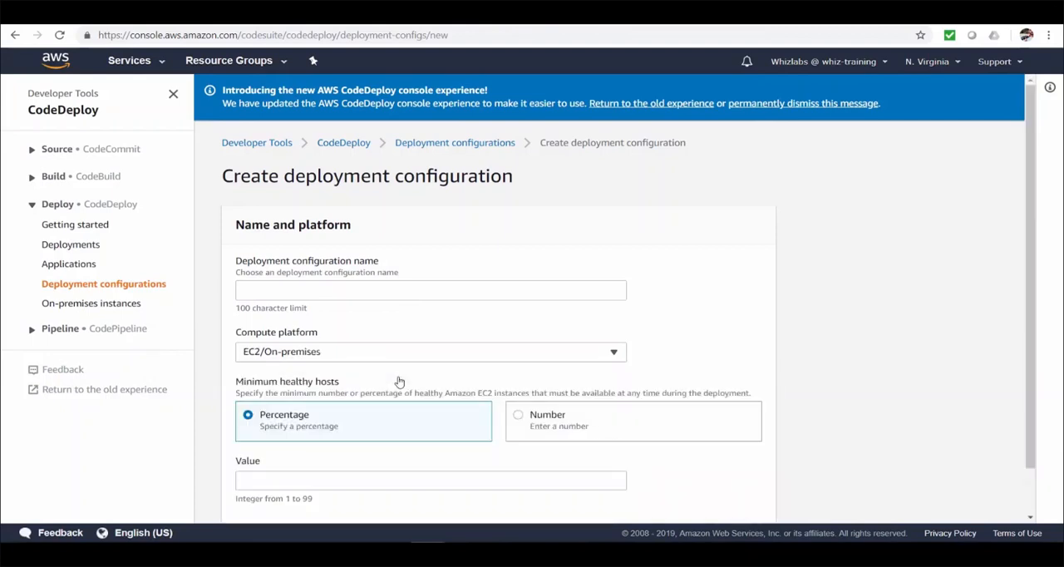
scroll(848, 326, "down", 1)
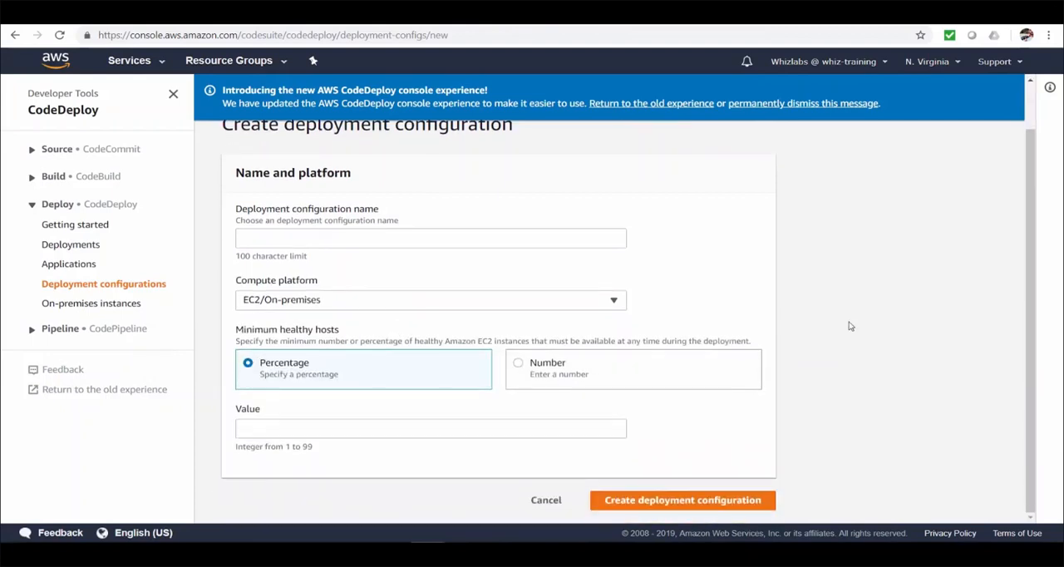
Step: Switch the configuration's compute platform to AWS Lambda and set type Canary, step 20 percent and interval 30 minutes
left_click(613, 301)
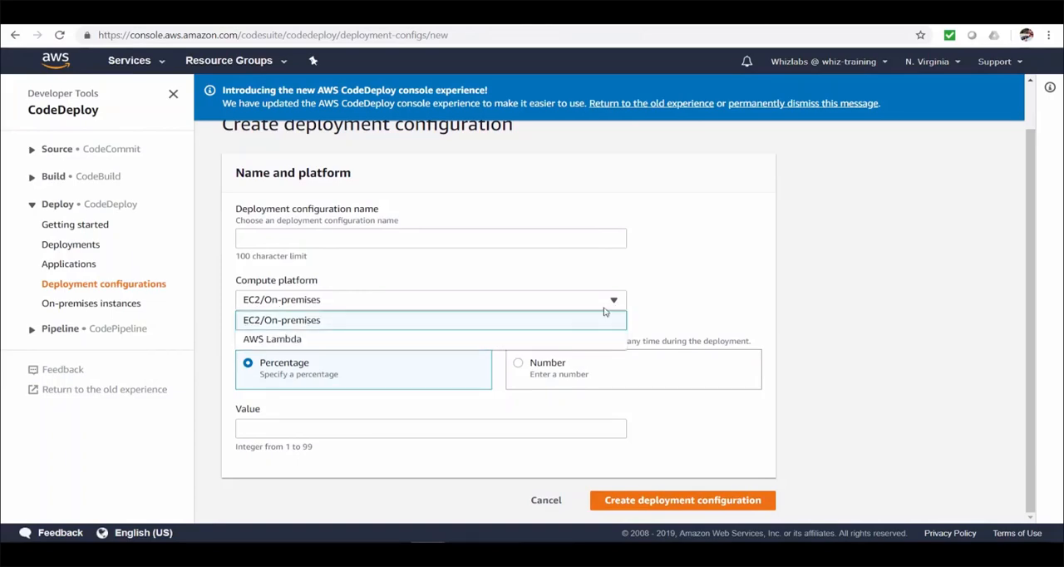
left_click(560, 338)
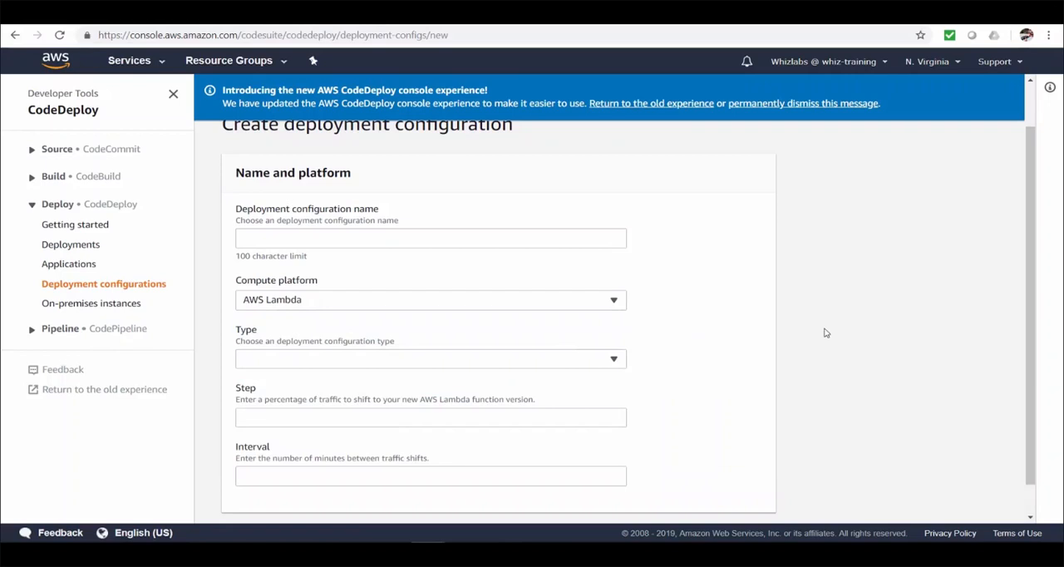
scroll(823, 332, "down", 1)
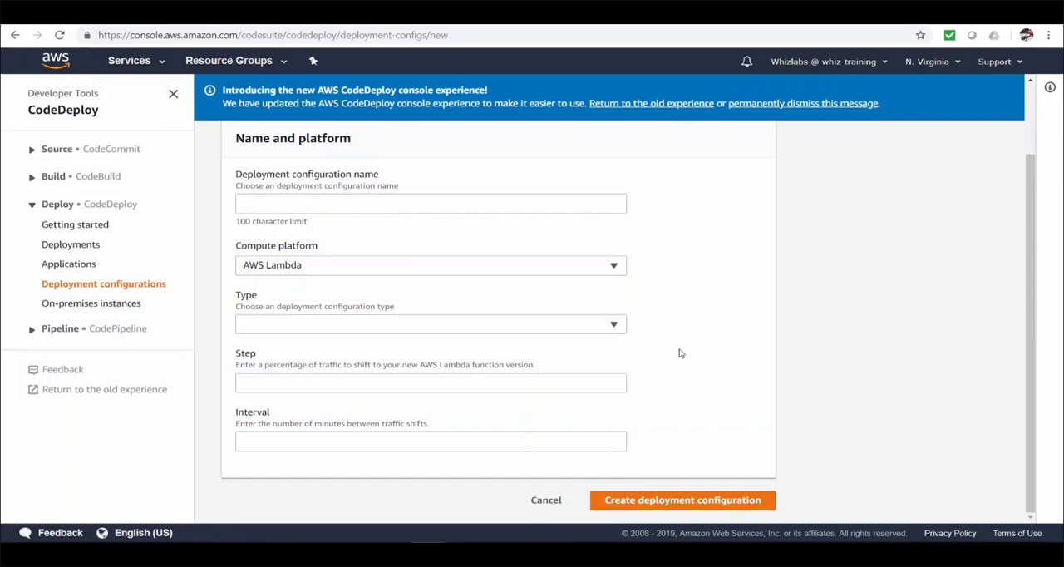
left_click(615, 329)
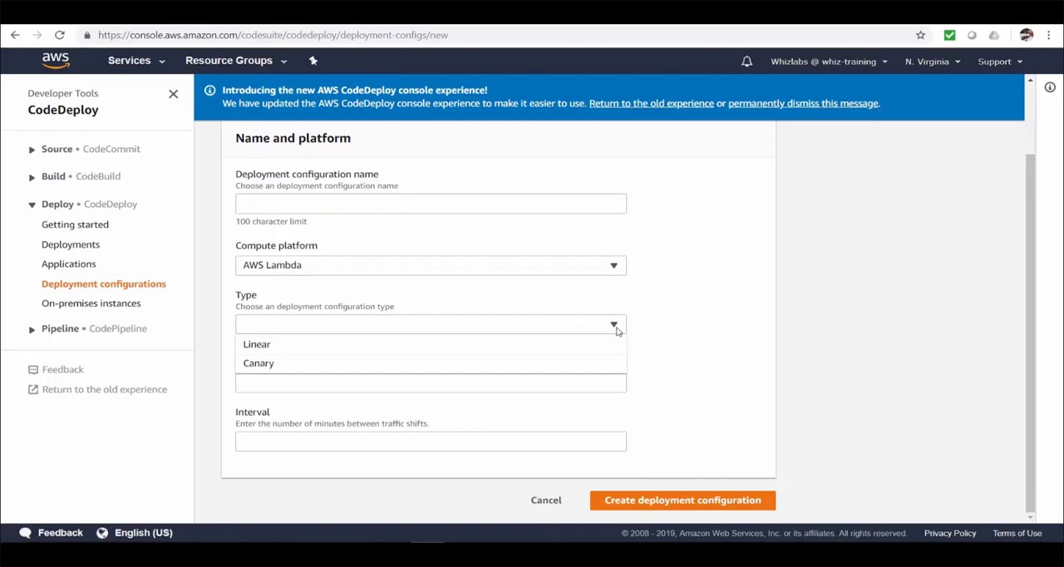
left_click(610, 362)
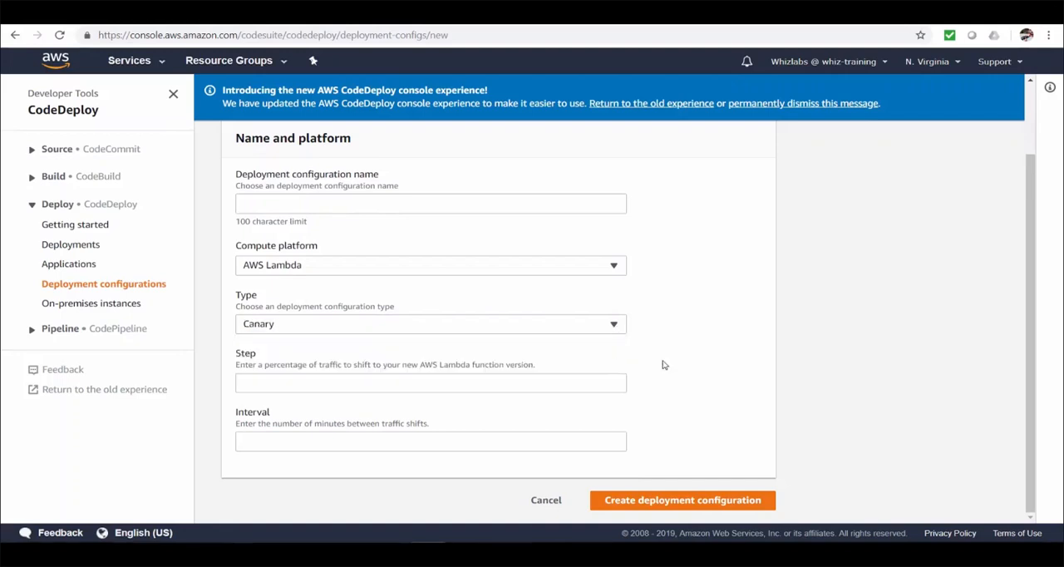
left_click(561, 387)
type("20")
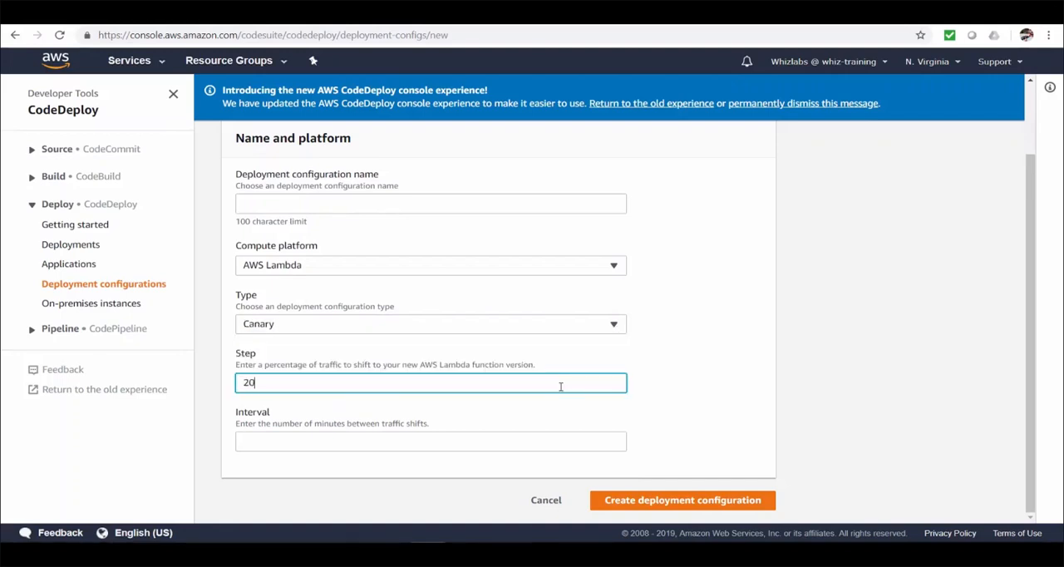
left_click(465, 446)
type("30")
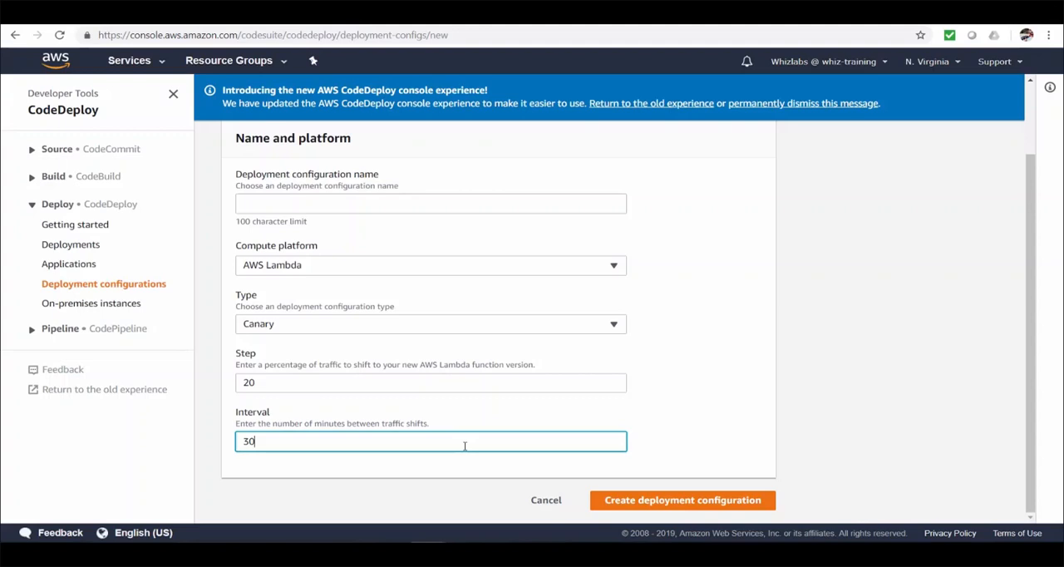
Step: Change the deployment configuration's type to Linear and discard the unsaved configuration
left_click(616, 326)
left_click(541, 347)
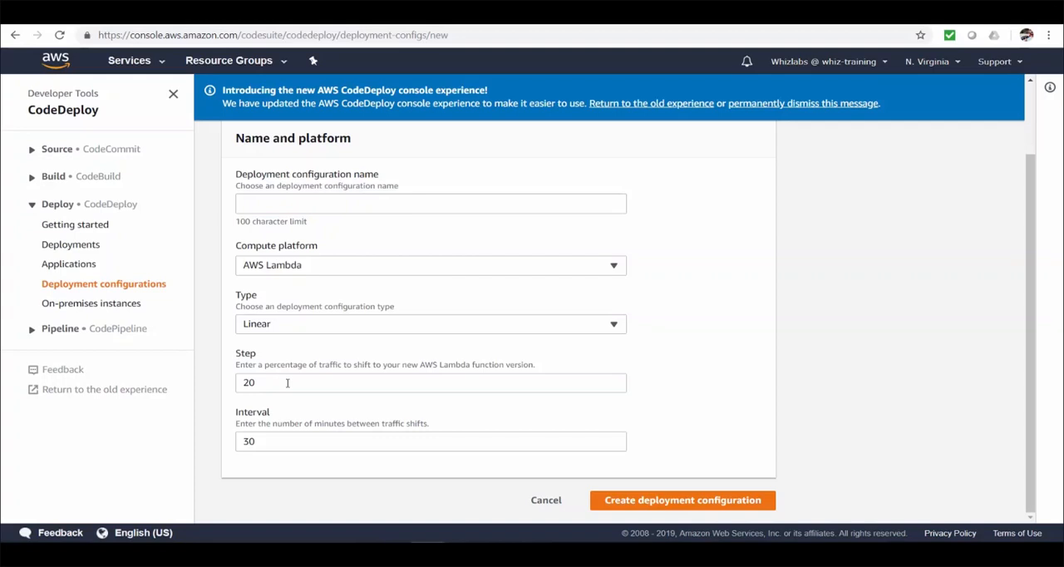
left_click(547, 501)
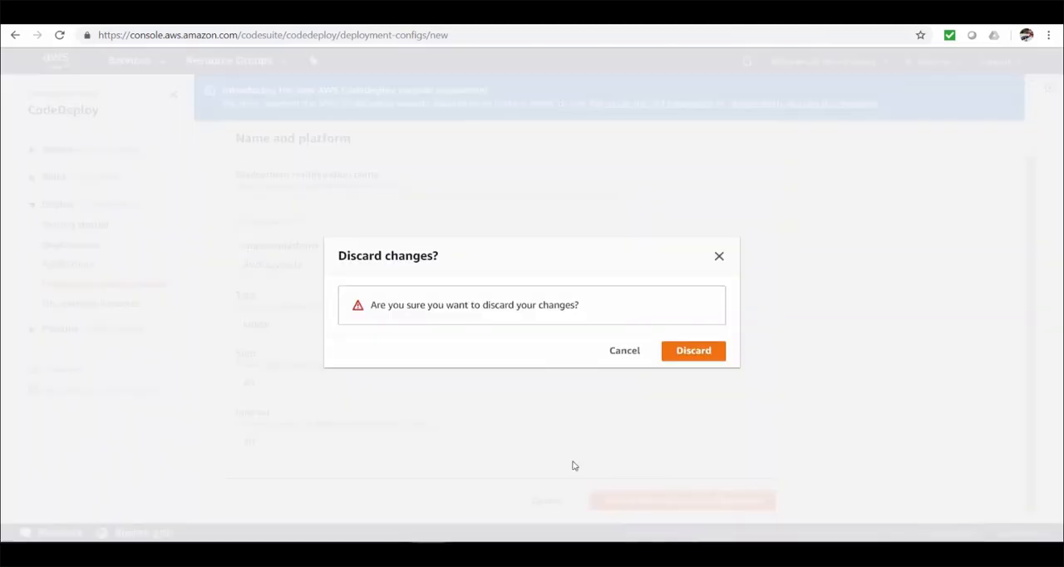
left_click(696, 352)
Step: Review the predefined CodeDeploy deployment configurations, including the Lambda linear and canary ones
scroll(673, 354, "down", 3)
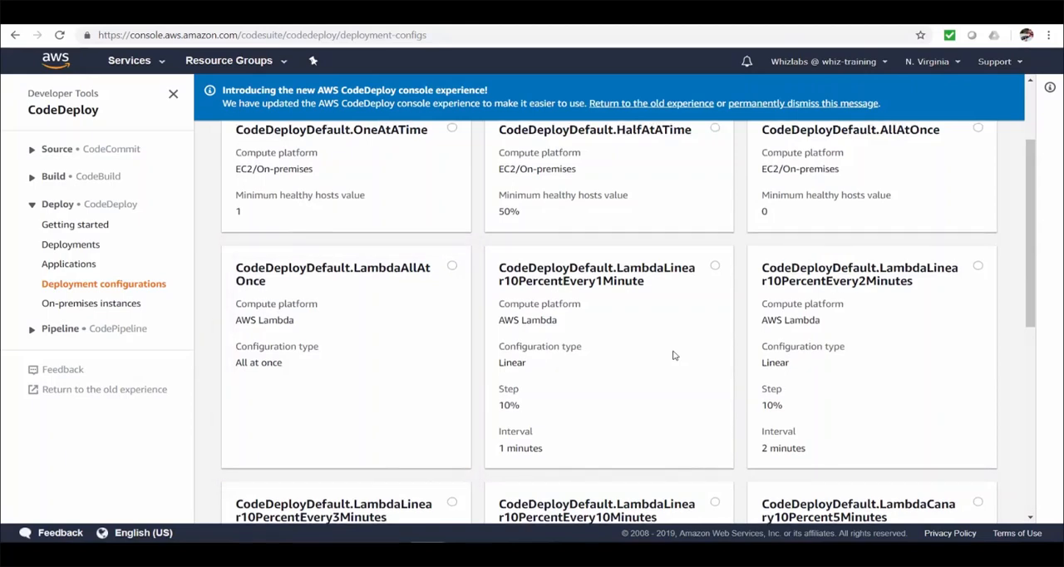
scroll(673, 355, "down", 1)
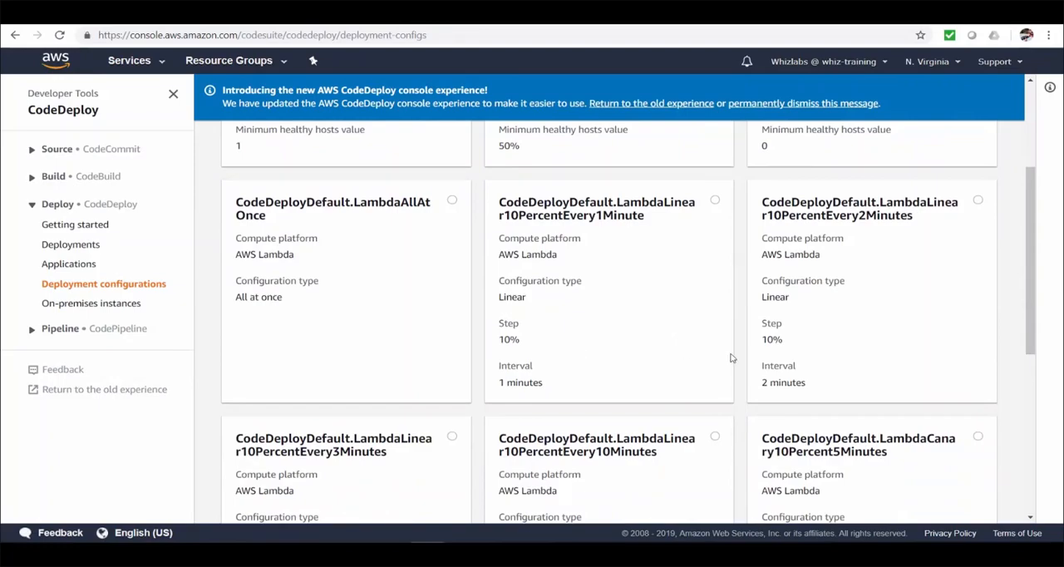
scroll(794, 355, "down", 3)
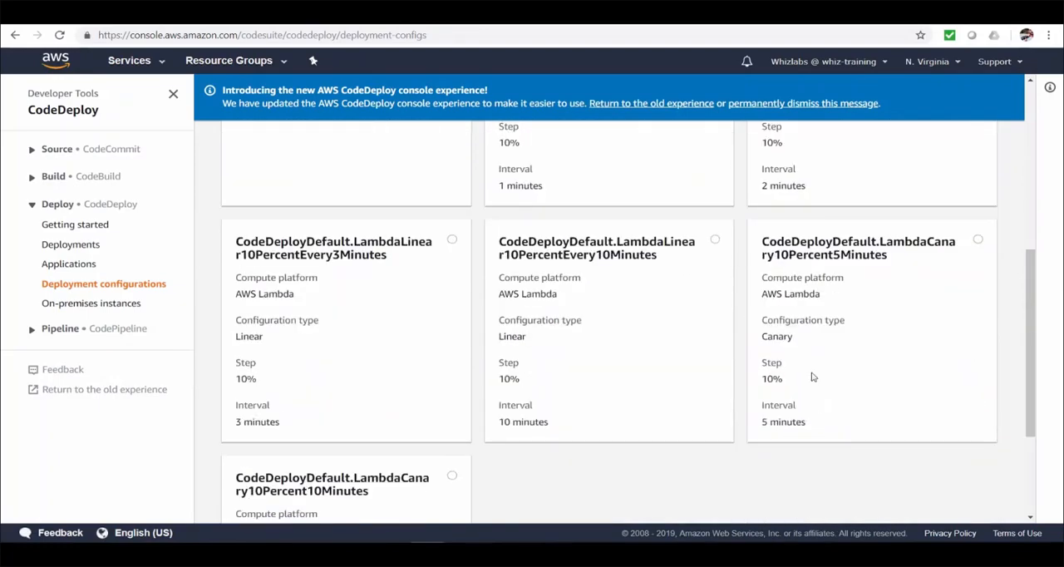
scroll(518, 371, "up", 1)
scroll(518, 371, "up", 4)
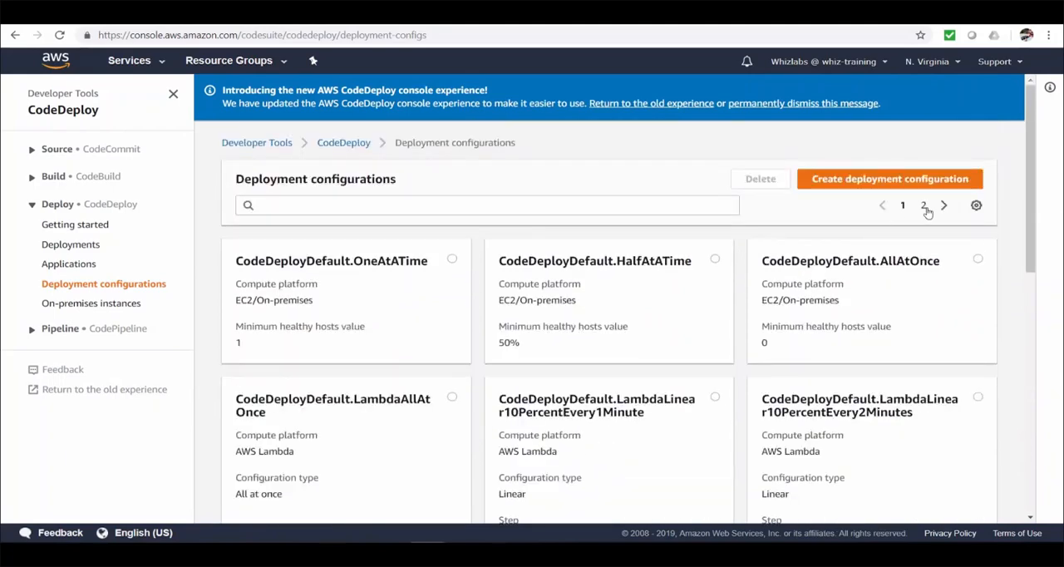
left_click(924, 206)
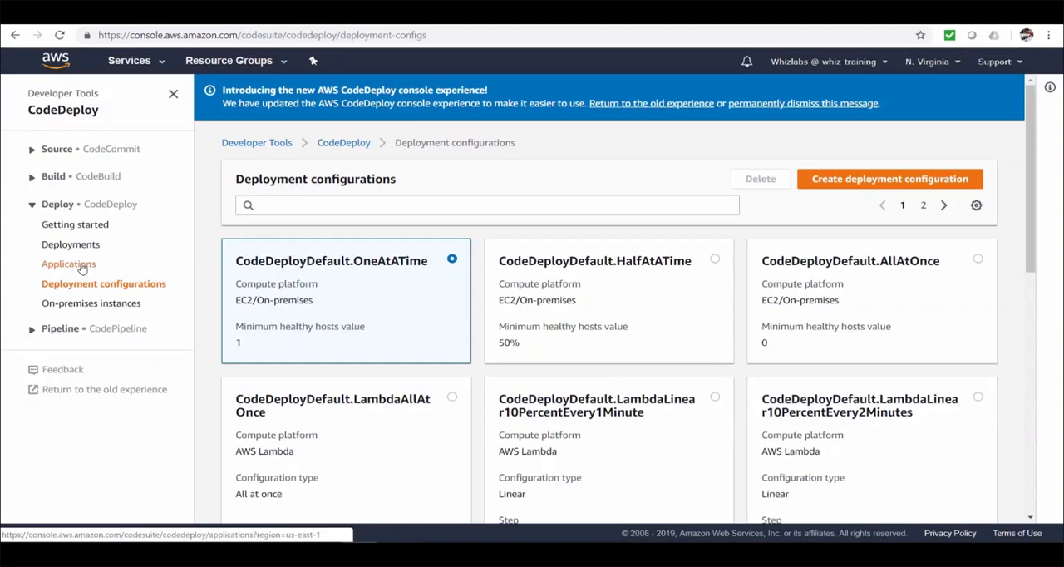
Step: Open deployment d-3ITNKTAGY from the whiz-demo-codedeploy-app application's history and monitor its status
left_click(81, 266)
left_click(325, 275)
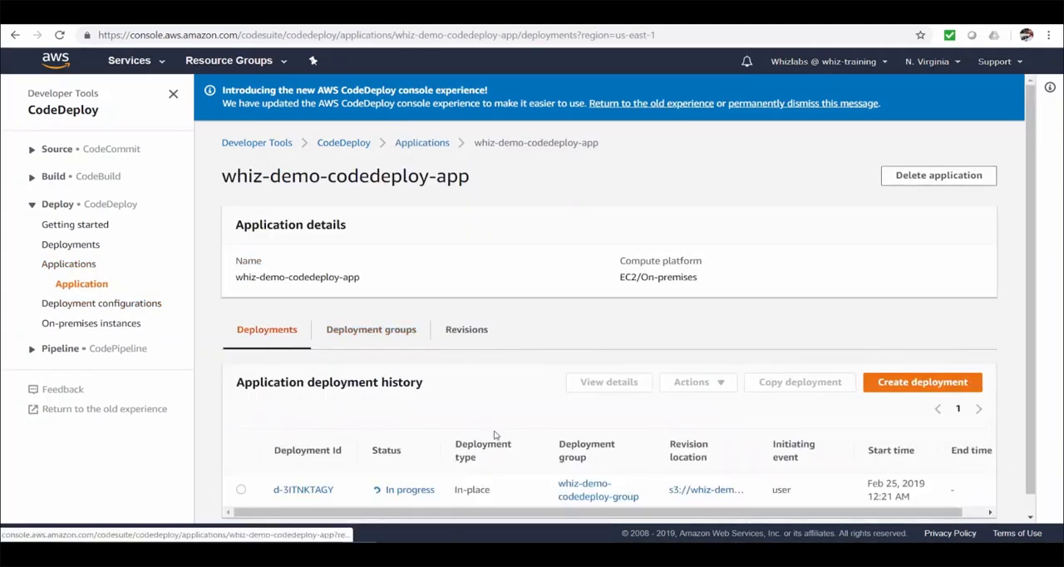
scroll(495, 434, "down", 1)
left_click(306, 470)
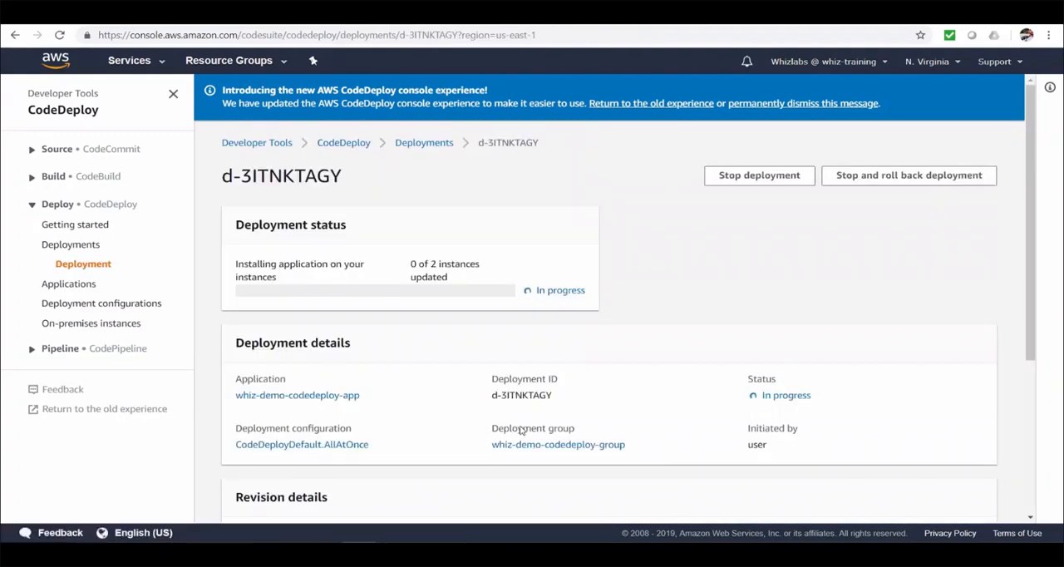
scroll(520, 430, "down", 3)
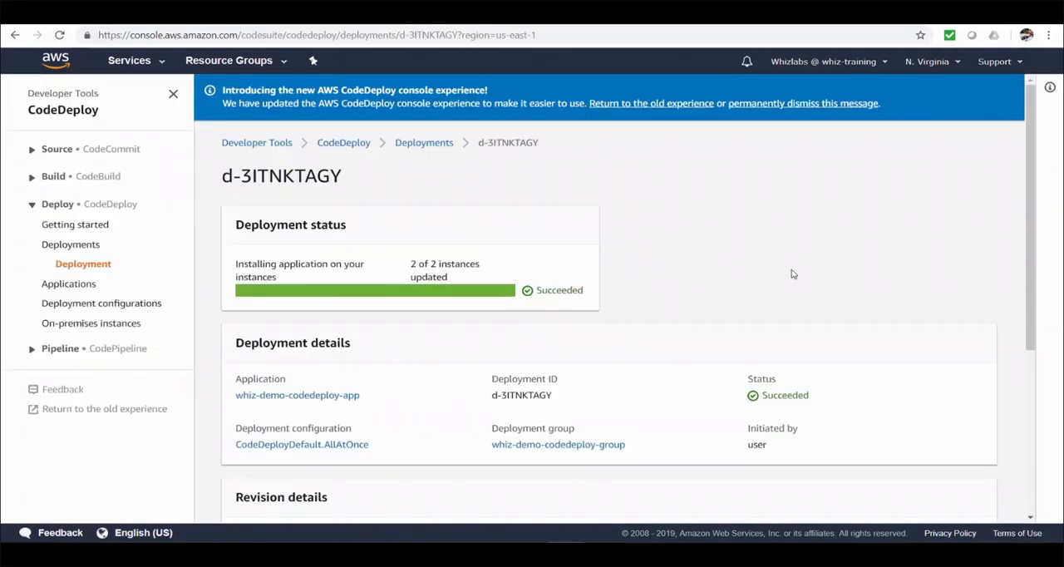
Step: Examine the deployment lifecycle events of the first listed instance
scroll(791, 274, "down", 3)
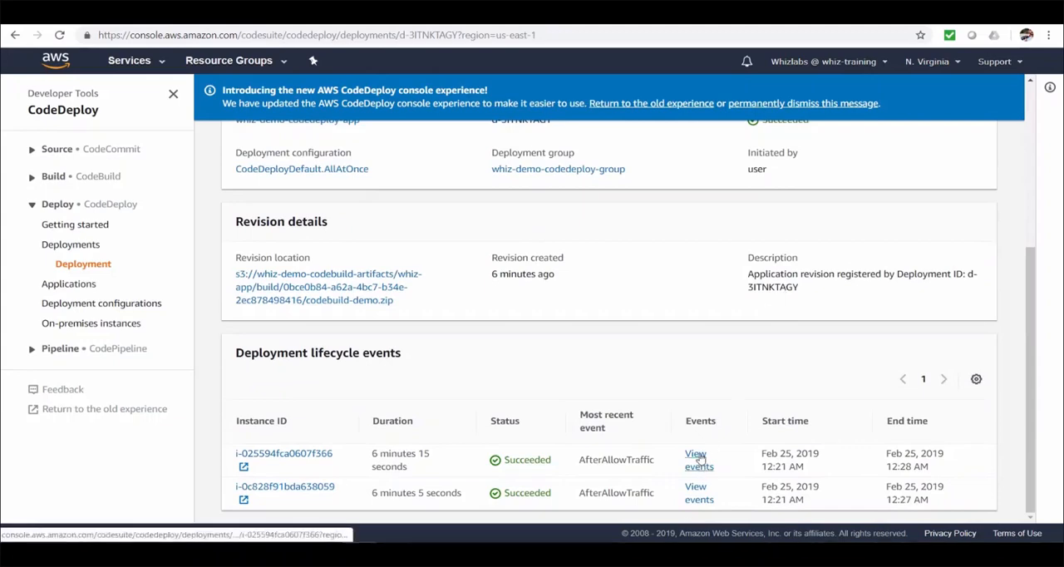
left_click(696, 460)
scroll(613, 430, "down", 4)
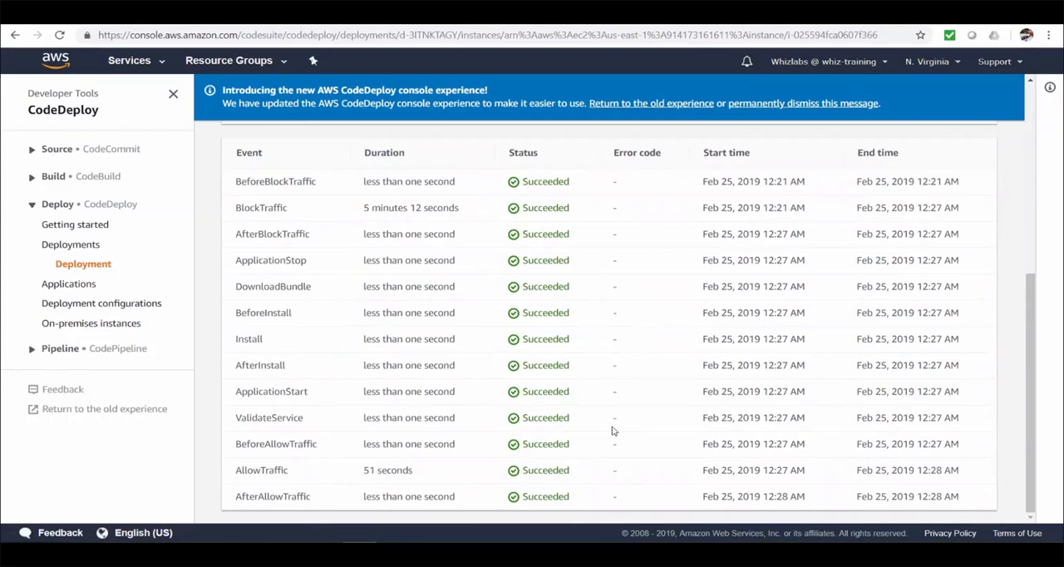
scroll(614, 431, "up", 4)
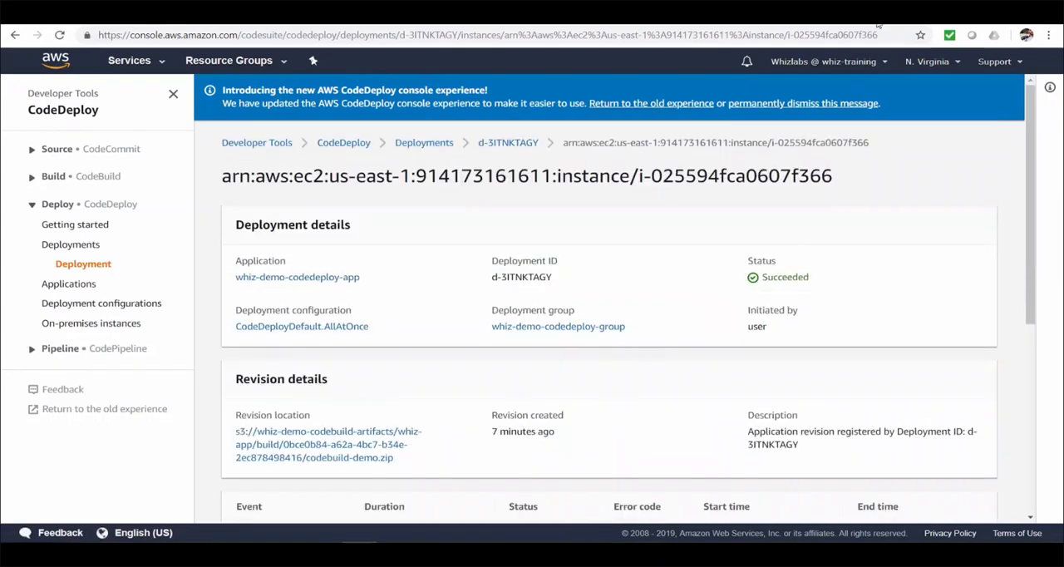
Step: Switch to the load balancer's web page and reload it to check the deployed app
left_click(882, 14)
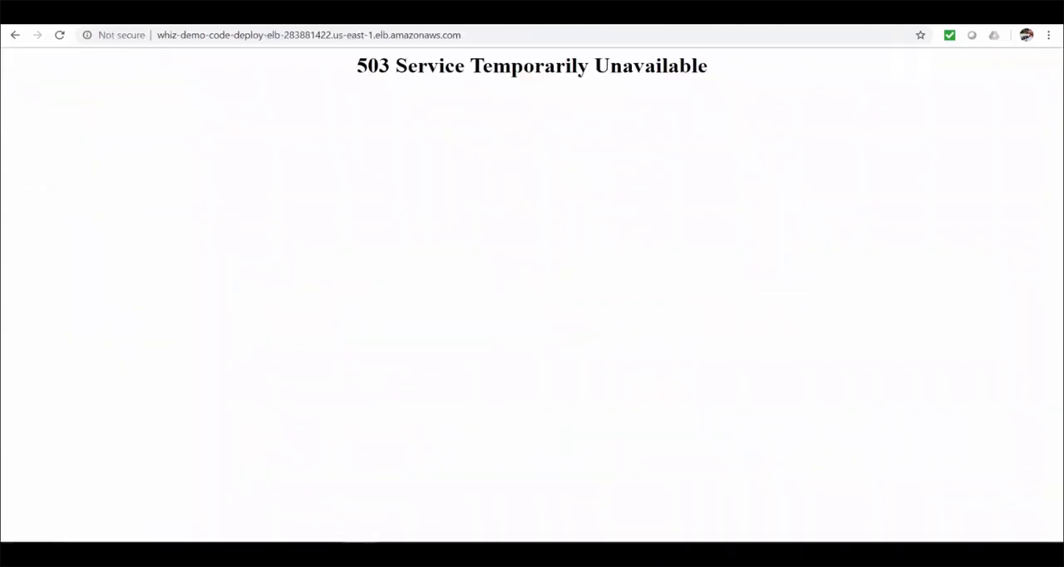
left_click(59, 34)
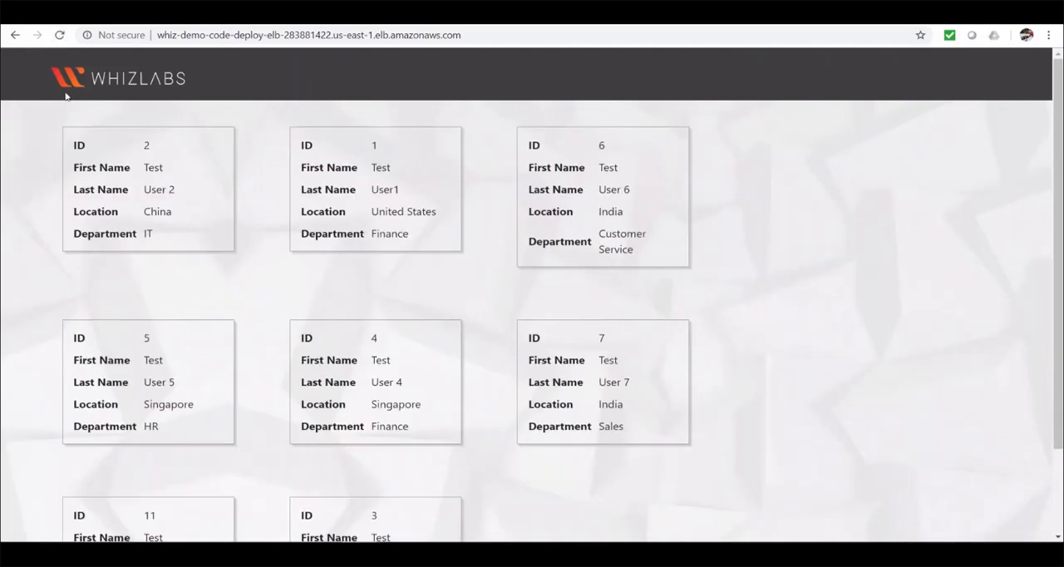
left_click(59, 35)
Step: Refresh the whiz-demo-code-deploy target group to check its targets' health, and return to the deployed app's page
left_click(27, 15)
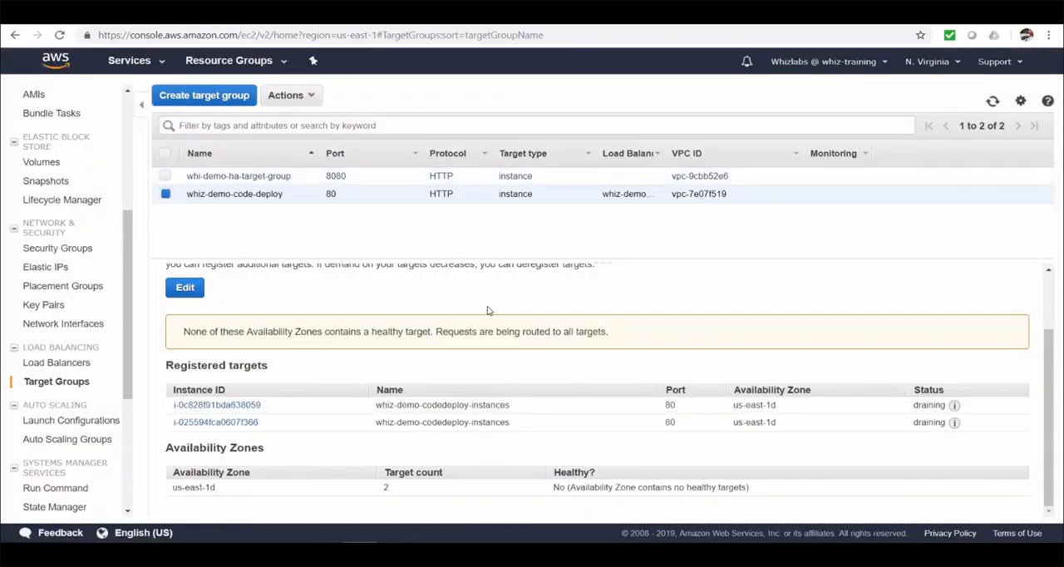
left_click(993, 101)
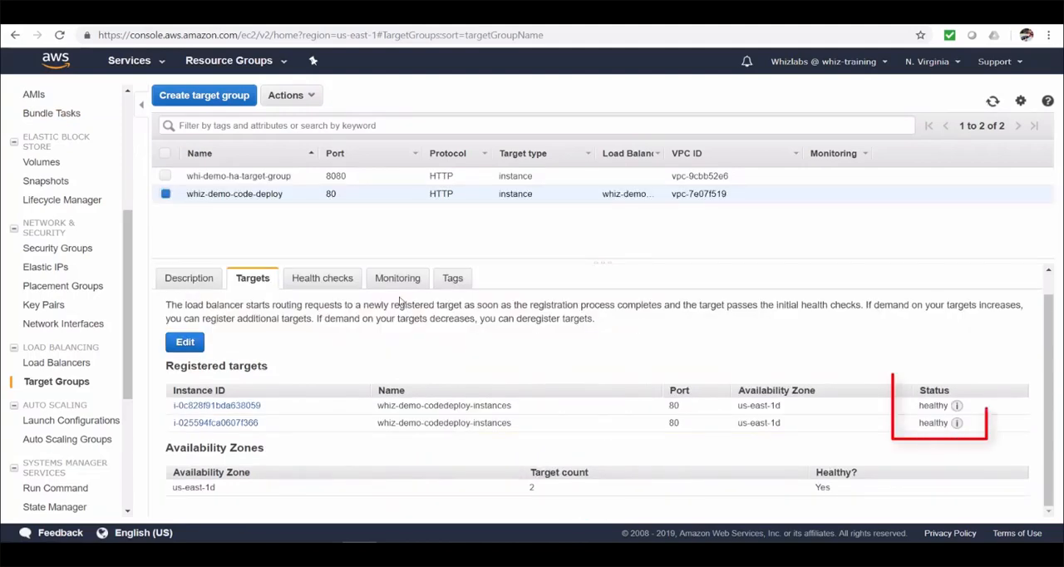
left_click(93, 15)
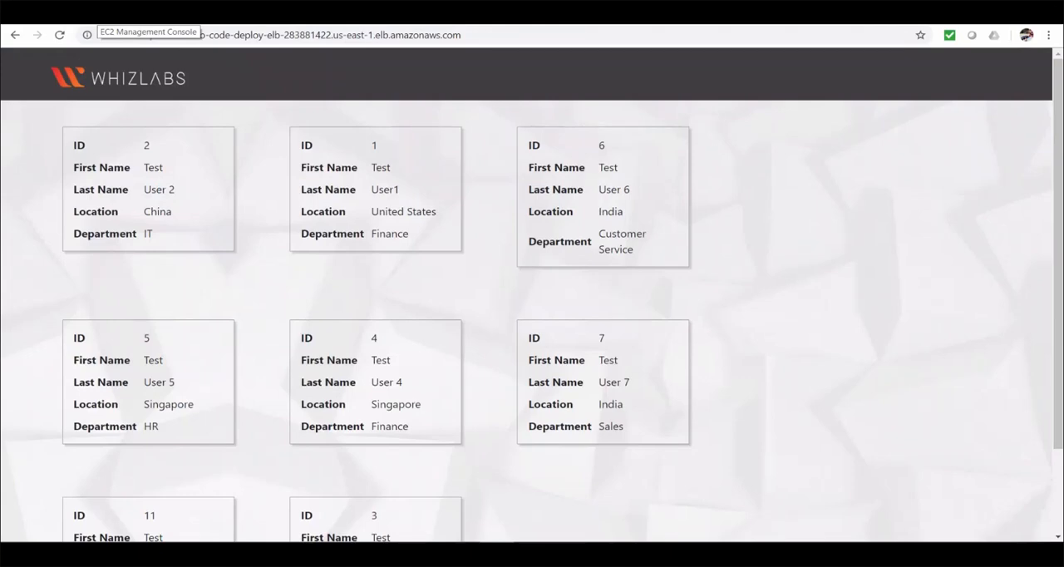
Step: Switch to the EC2 console and open its list of running instances
left_click(256, 14)
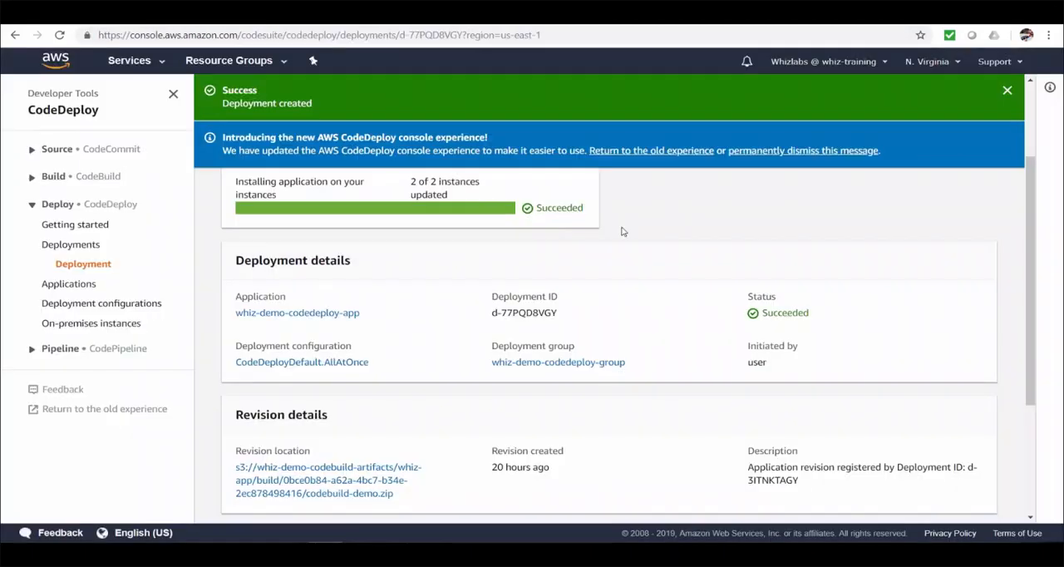
scroll(858, 224, "up", 2)
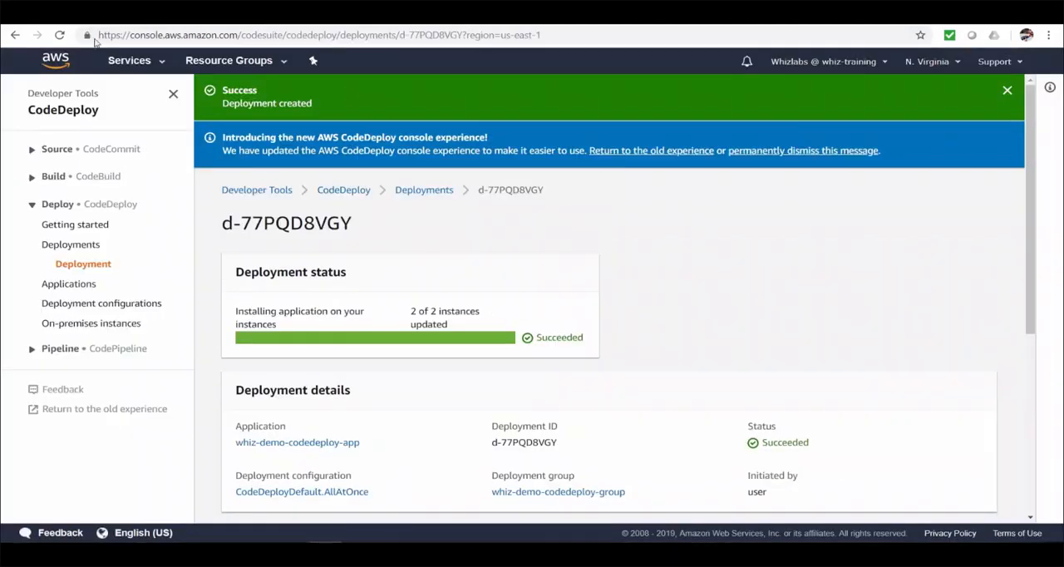
left_click(93, 25)
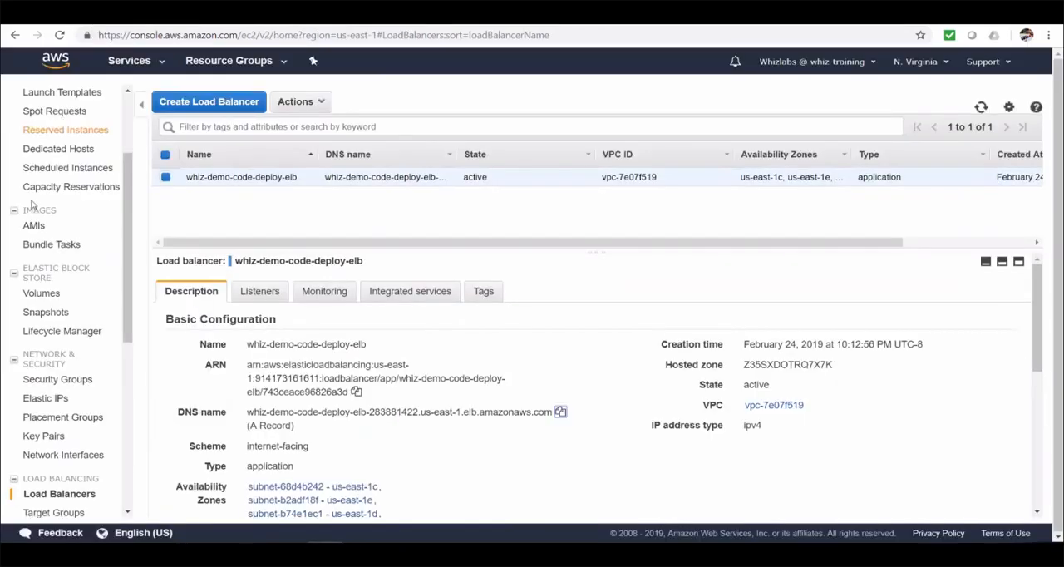
scroll(40, 212, "up", 4)
left_click(40, 210)
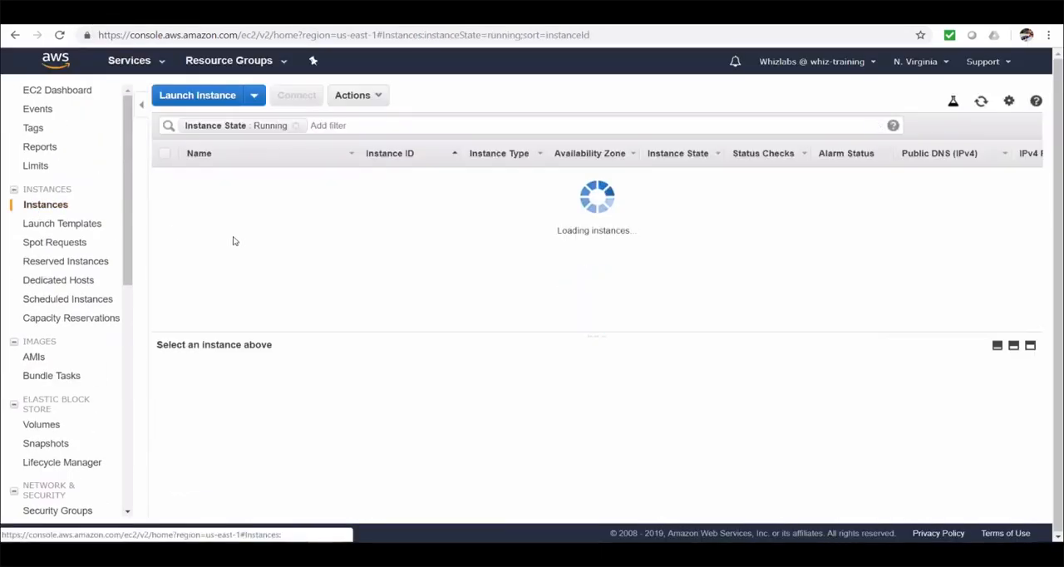
Step: Terminate the whiz-demo-codedeploy-instances instance i-0e896dd1d50e0e3fa and refresh the instance list
left_click(193, 193)
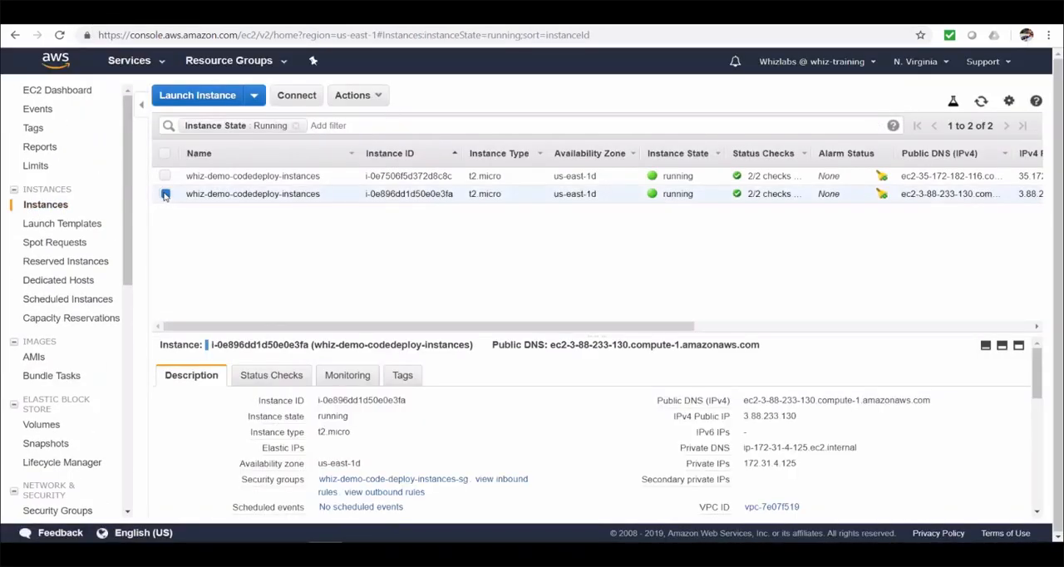
left_click(364, 102)
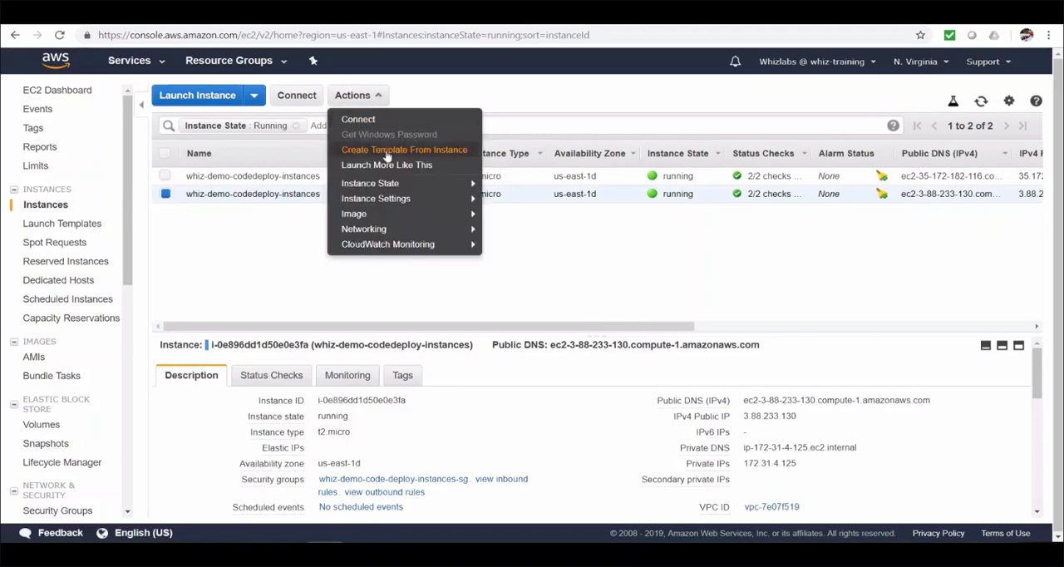
mouse_move(481, 190)
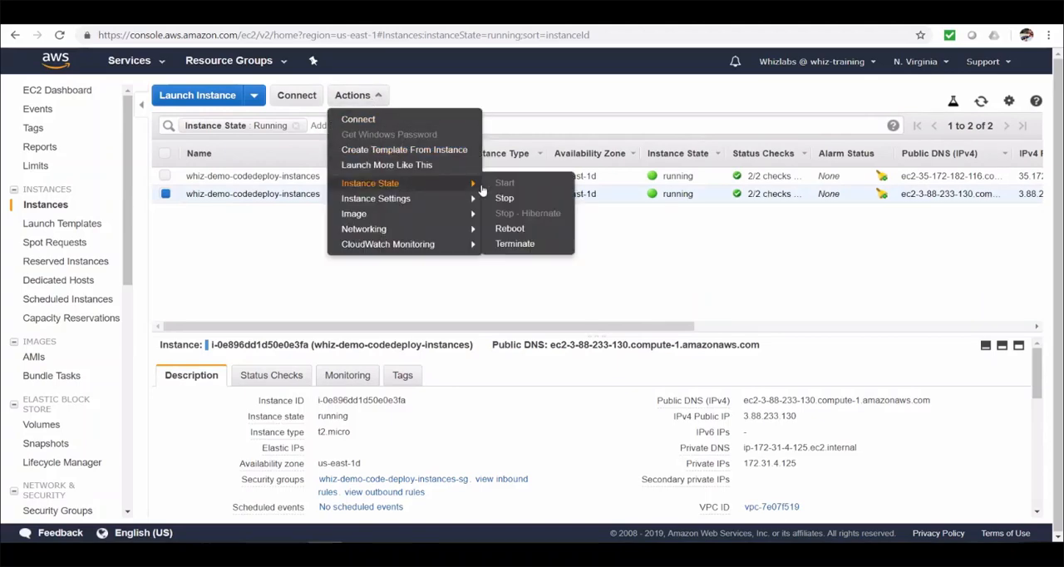
left_click(514, 245)
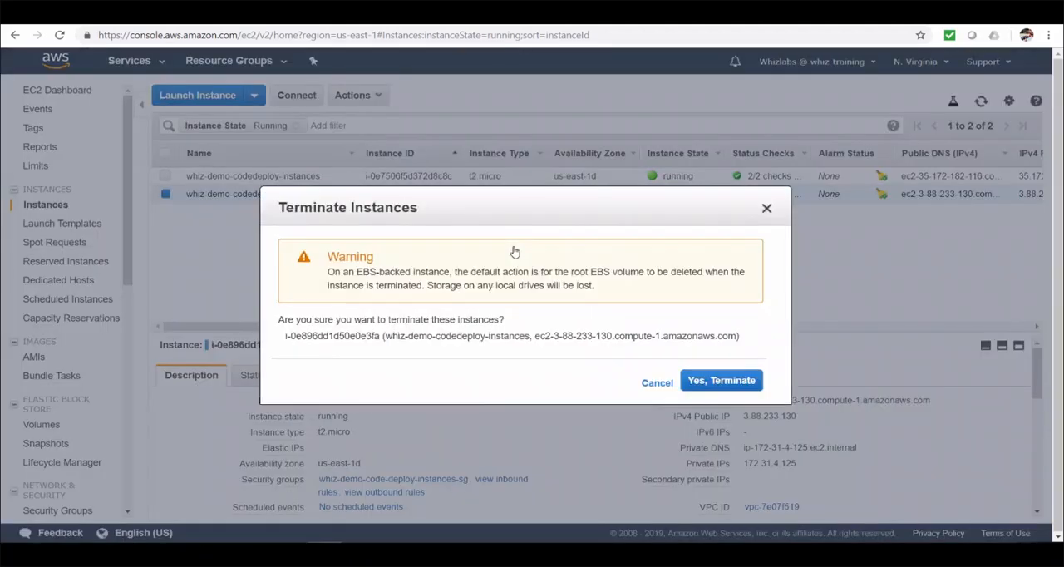
left_click(721, 383)
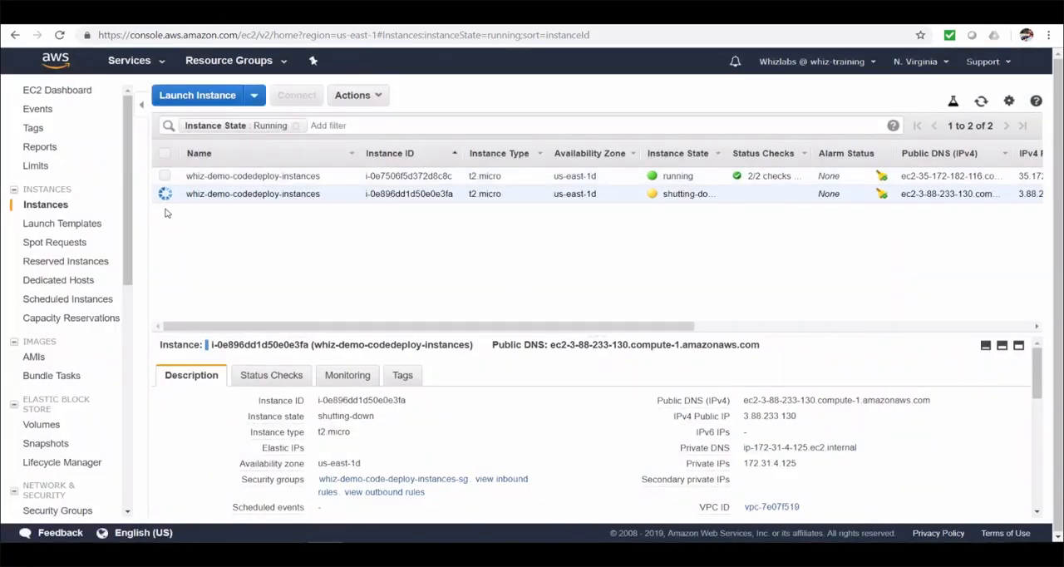
left_click(980, 100)
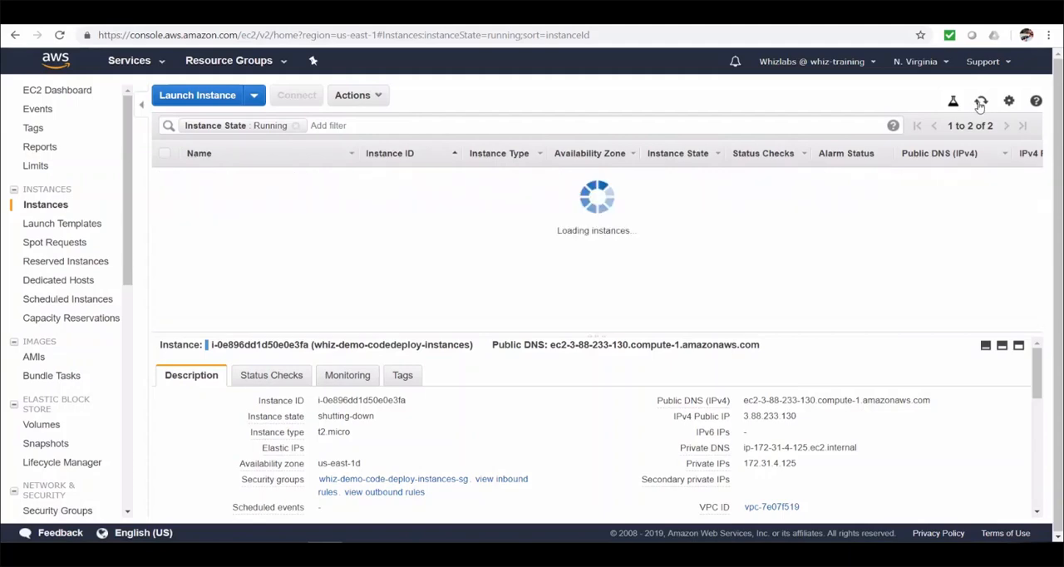
Step: Attach the remaining whiz-demo-codedeploy-instances instance to a new Auto Scaling group named whiz-demo-codedeploy-bluegreen-asg
left_click(373, 103)
mouse_move(419, 185)
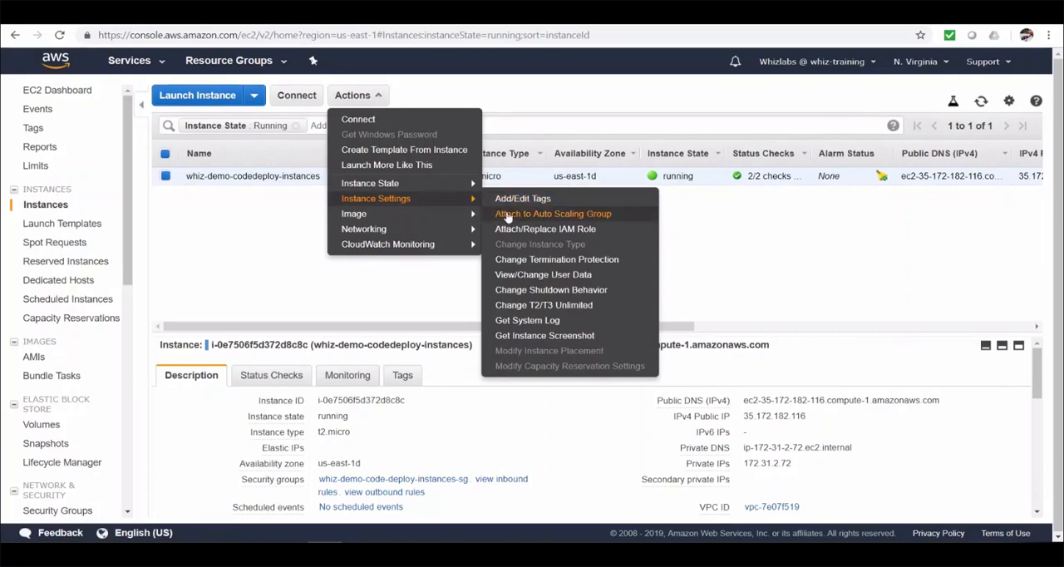
left_click(508, 214)
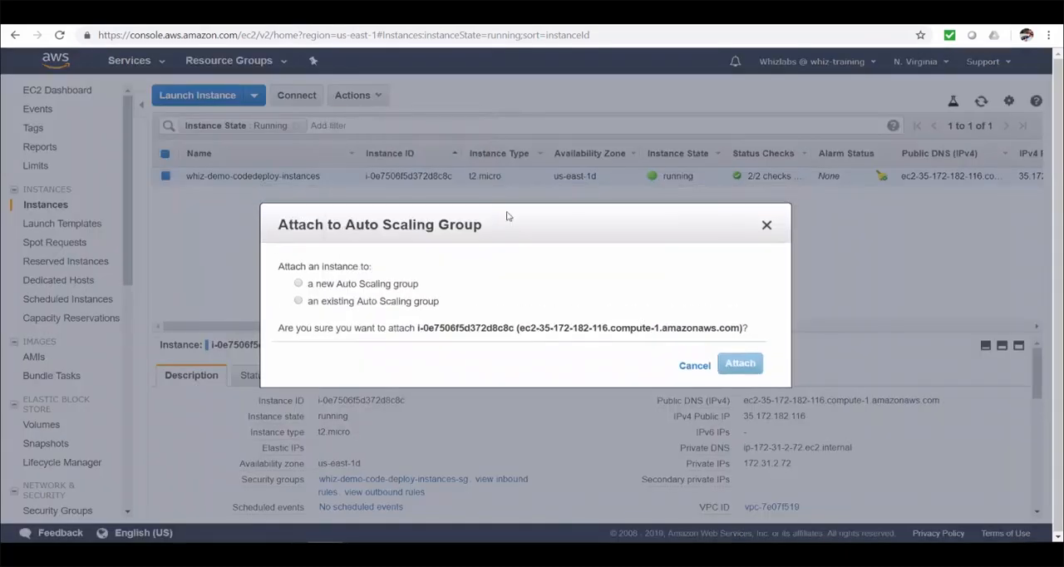
left_click(299, 285)
left_click(518, 339)
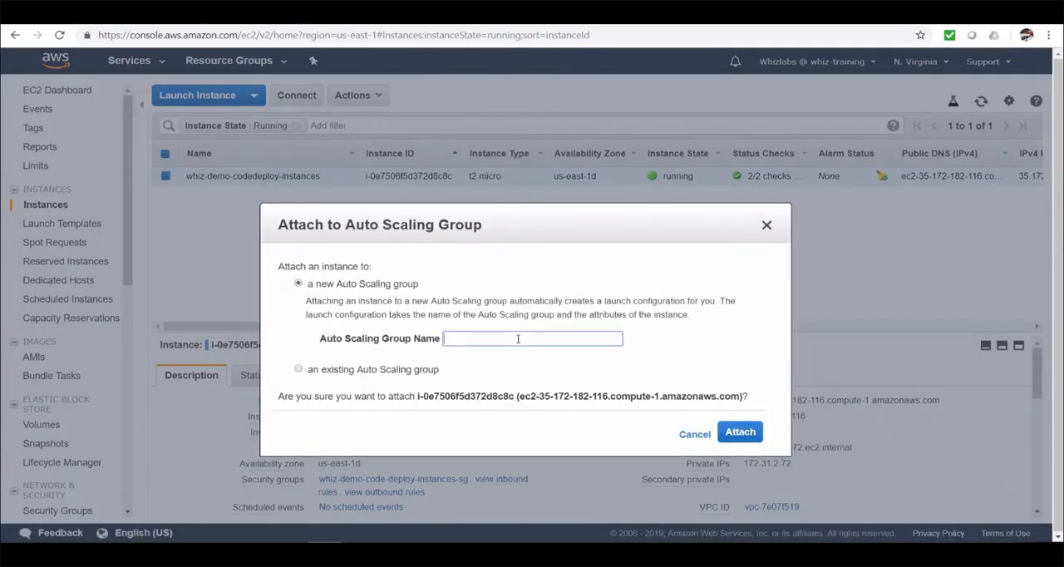
type("whiz")
key("Down")
key("Return")
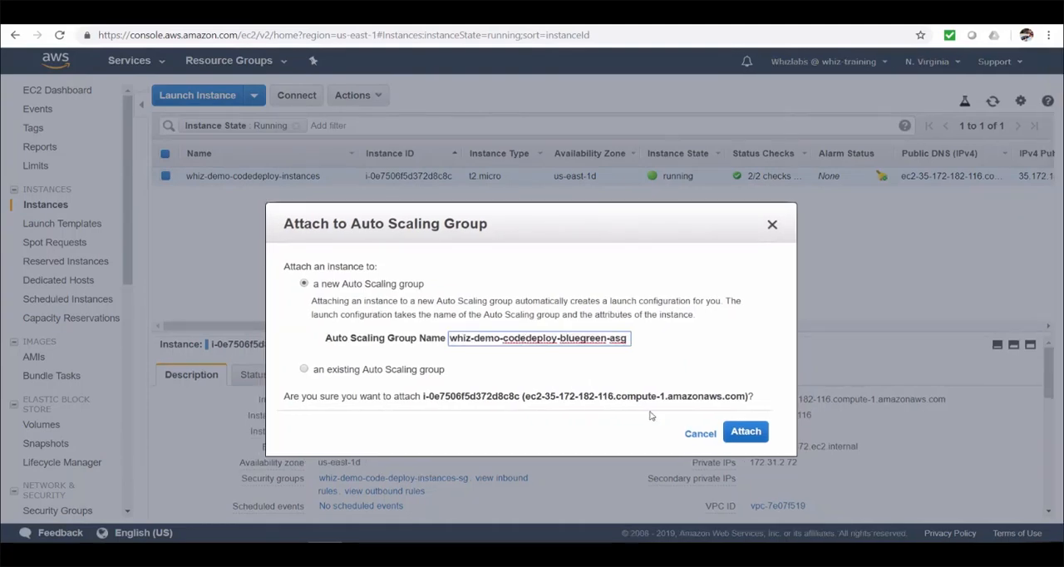
left_click(758, 438)
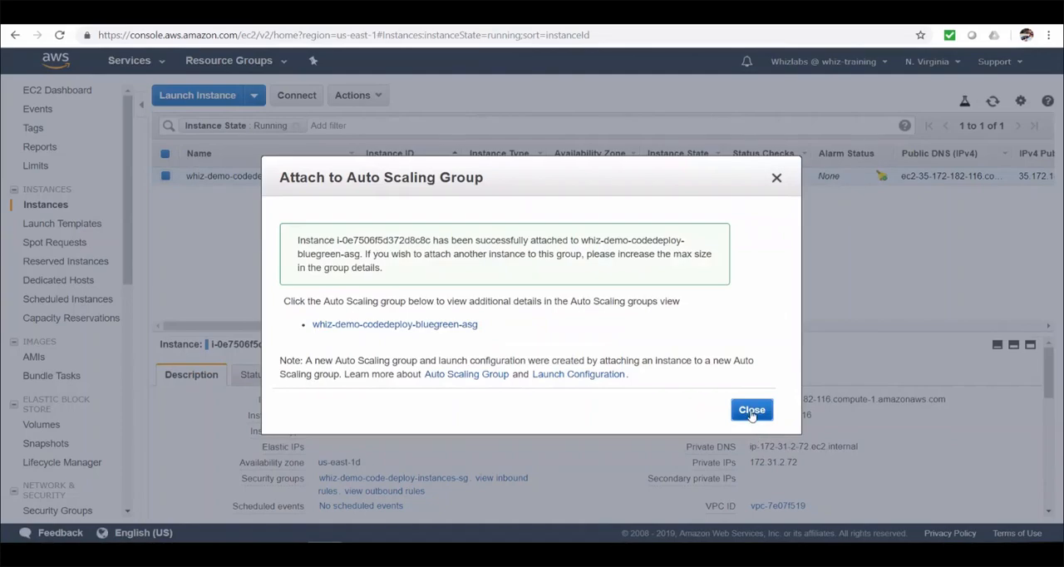
left_click(752, 411)
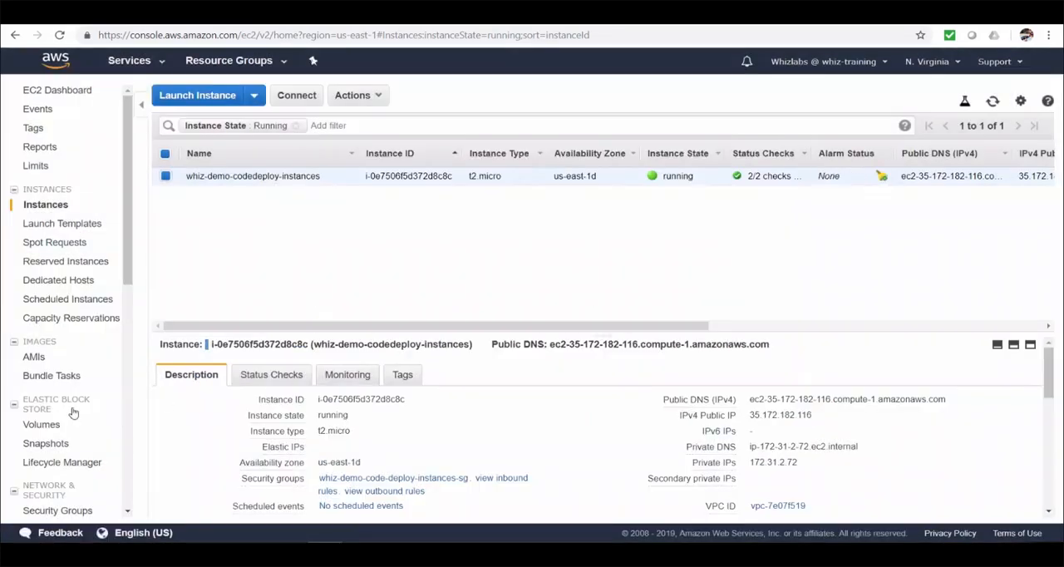
Step: Open the Auto Scaling groups list and widen the Name column to view the full name of the new group
scroll(74, 413, "down", 3)
scroll(73, 413, "down", 5)
left_click(87, 373)
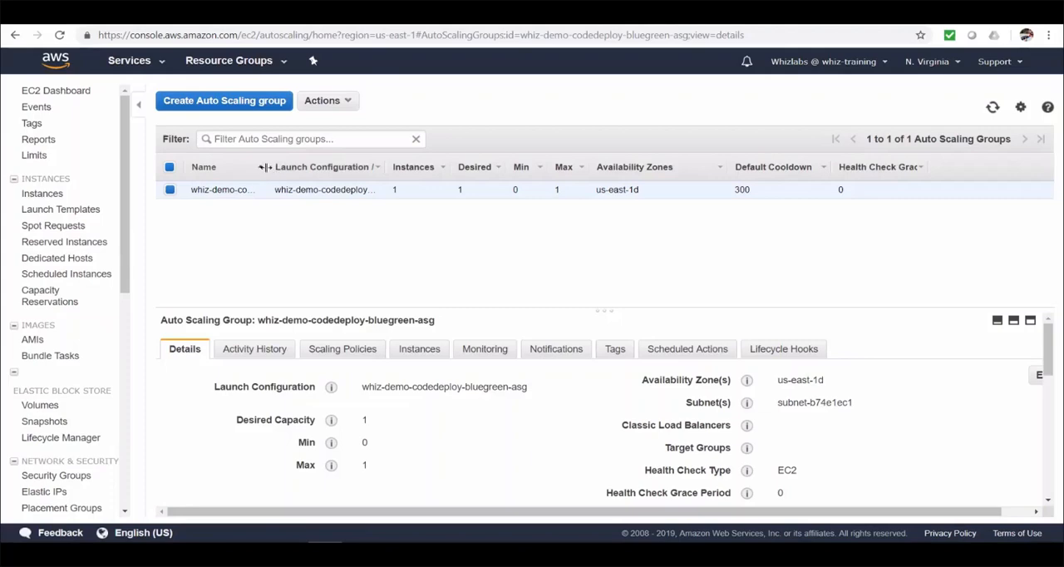
left_click_drag(268, 168, 378, 171)
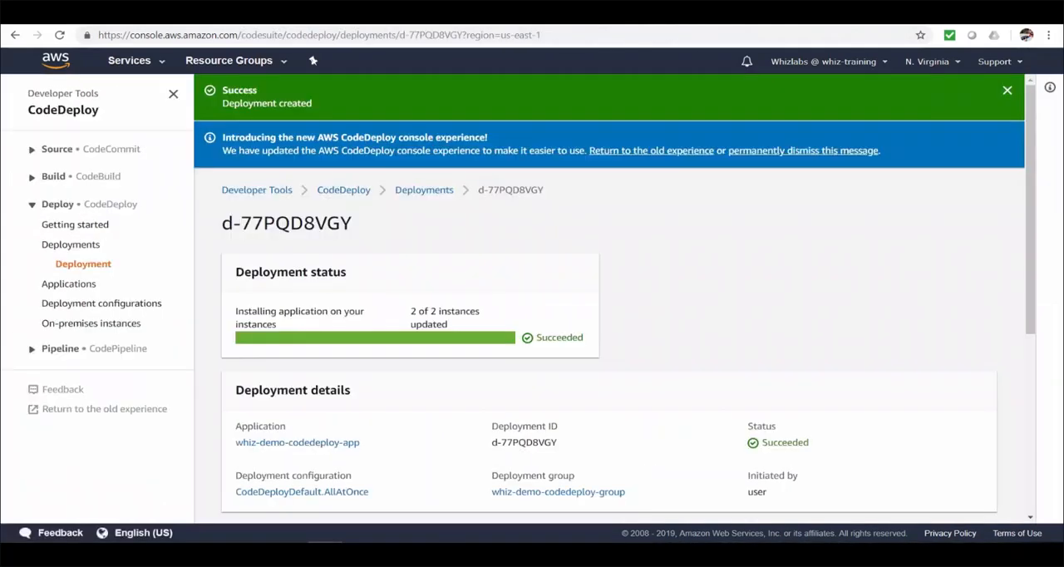
Step: Switch to CodeDeploy and open the whiz-demo-codedeploy-group deployment group of whiz-demo-codedeploy-app for editing
left_click(77, 283)
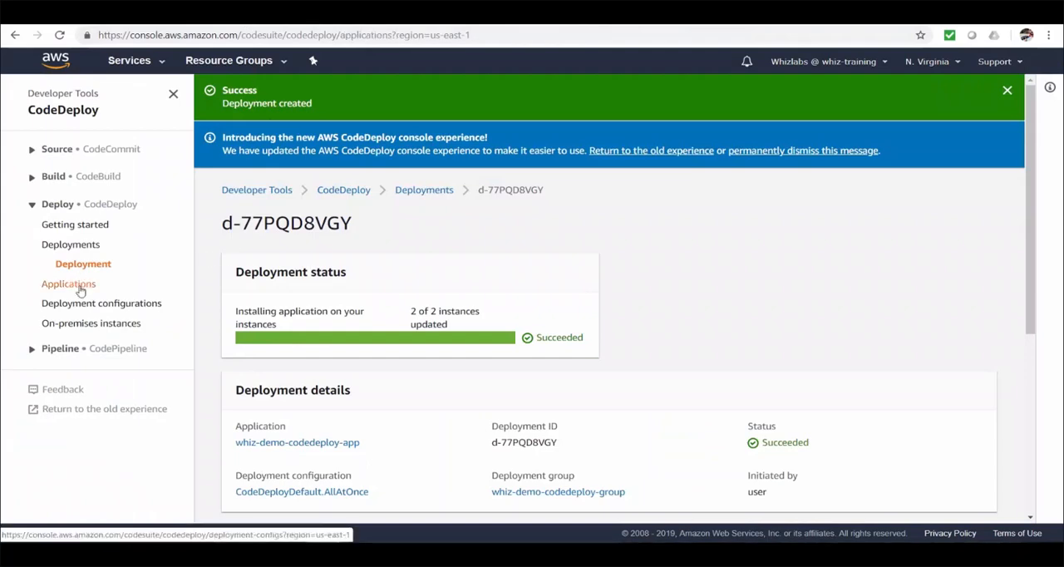
left_click(342, 271)
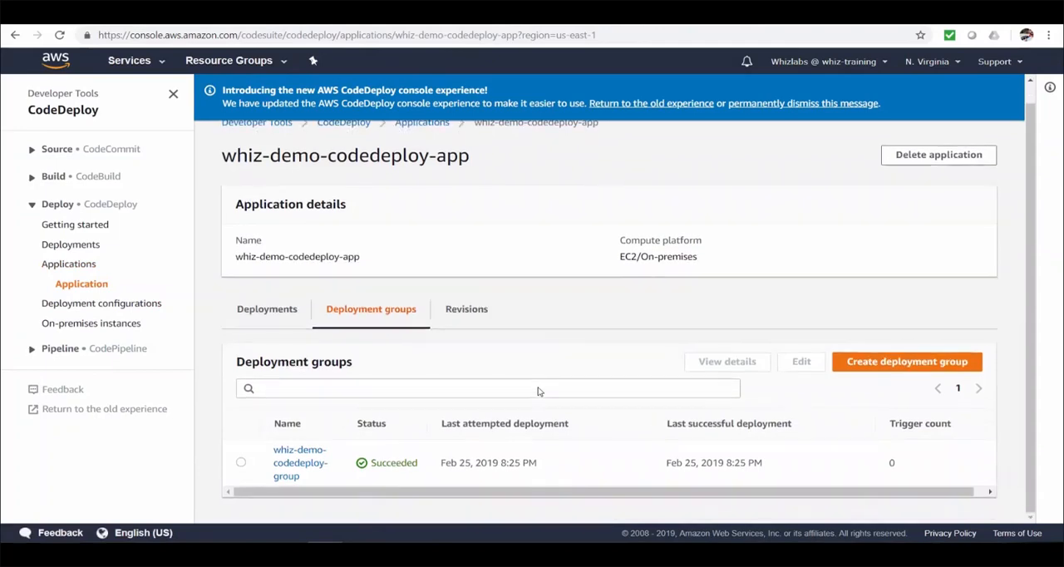
left_click(241, 462)
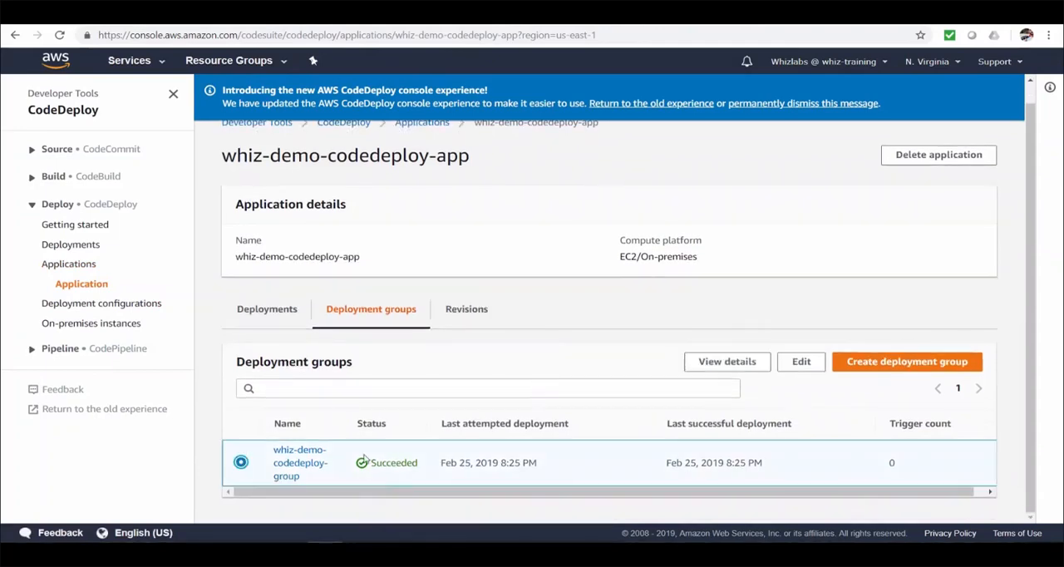
left_click(796, 370)
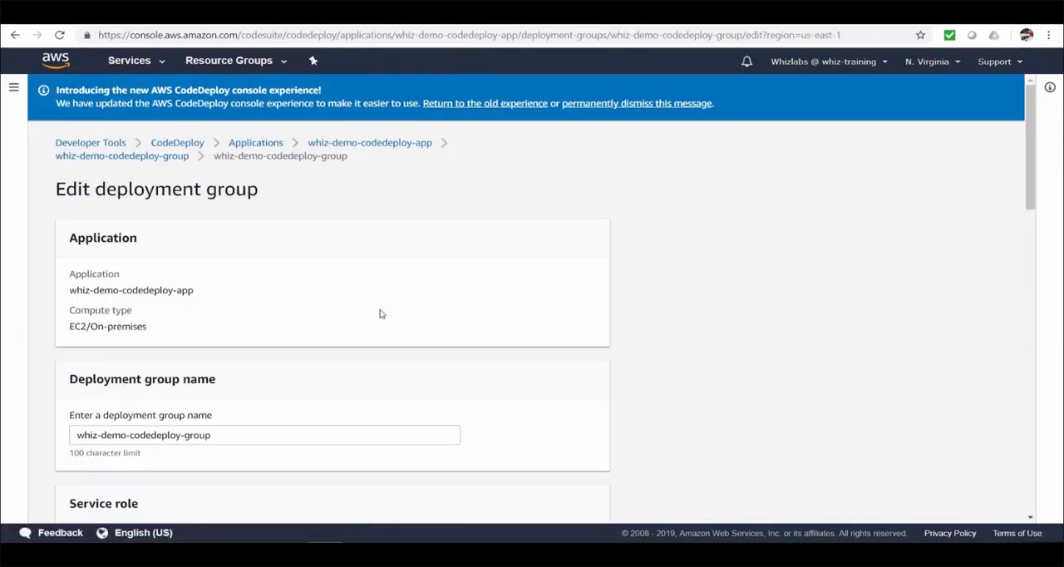
Step: Set the deployment type to Blue/green and choose whiz-demo-codedeploy-bluegreen-asg as the Auto Scaling group to copy automatically
scroll(380, 314, "down", 5)
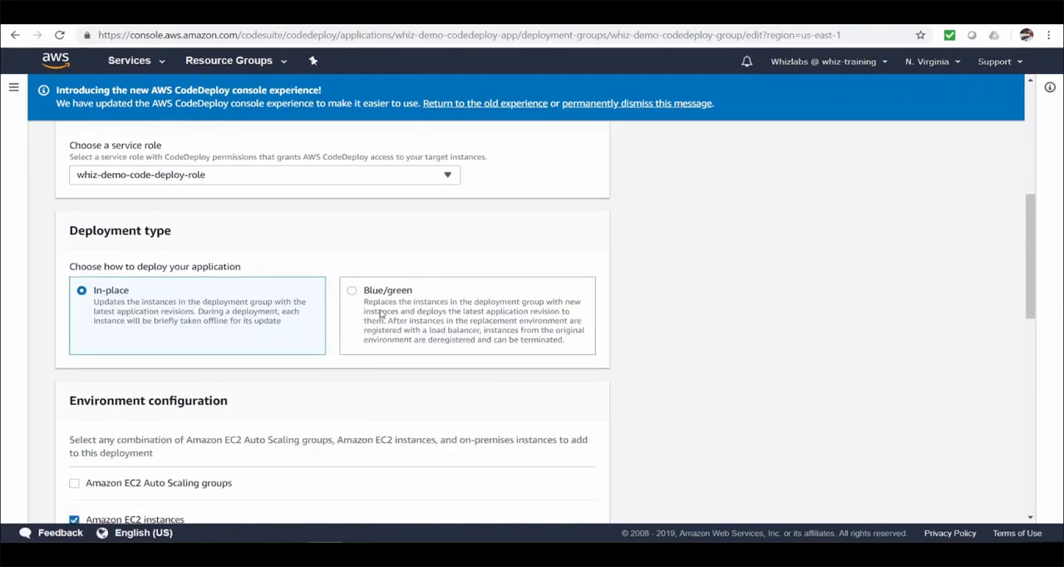
left_click(395, 315)
scroll(681, 349, "down", 3)
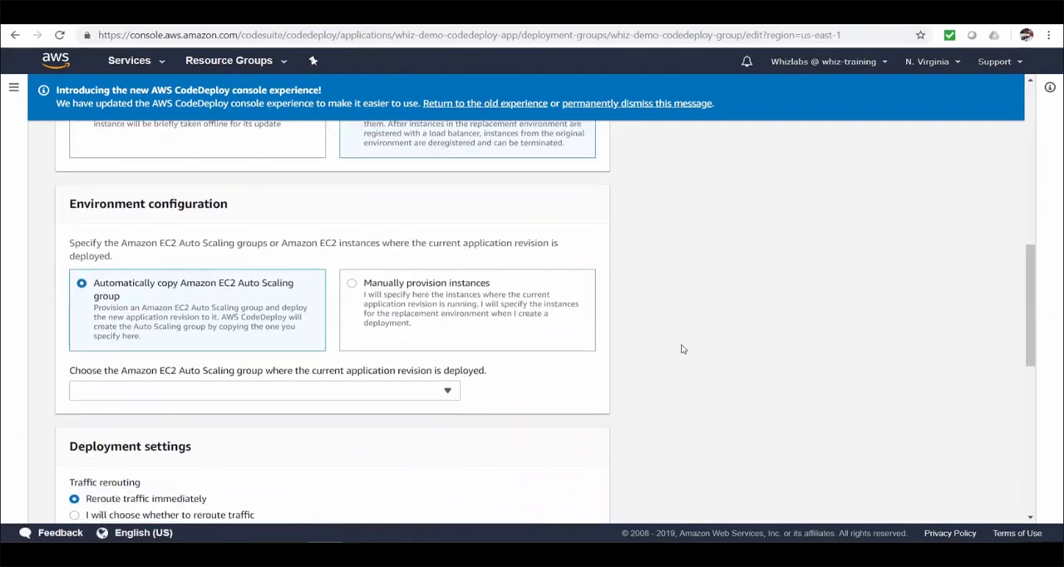
scroll(682, 350, "down", 1)
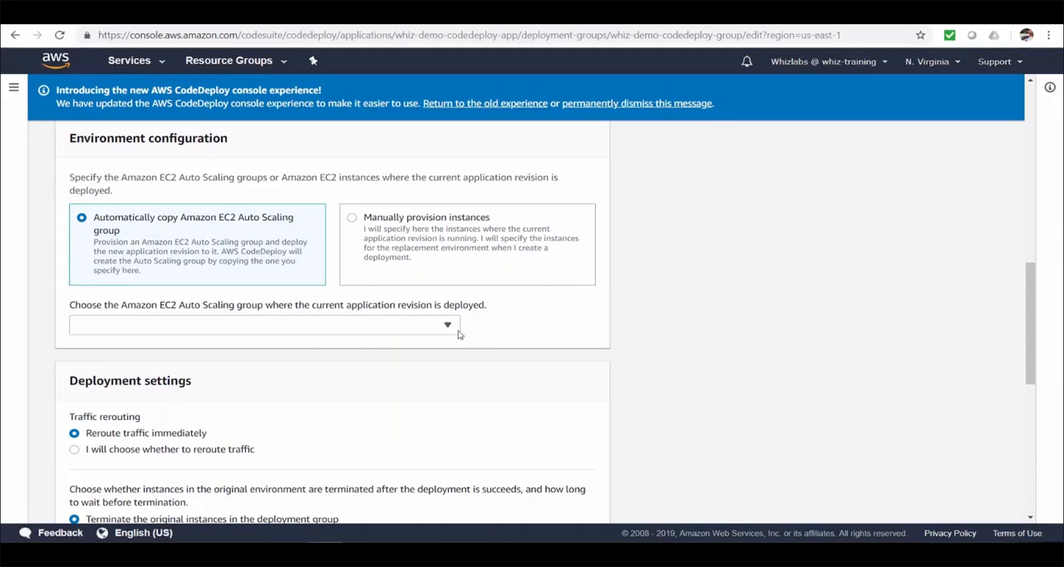
left_click(432, 326)
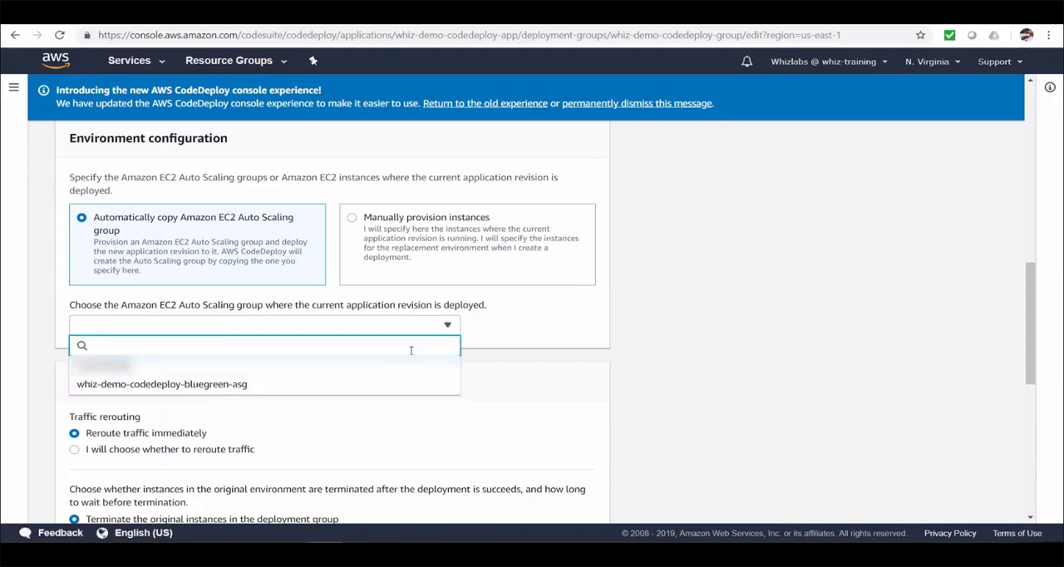
left_click(399, 385)
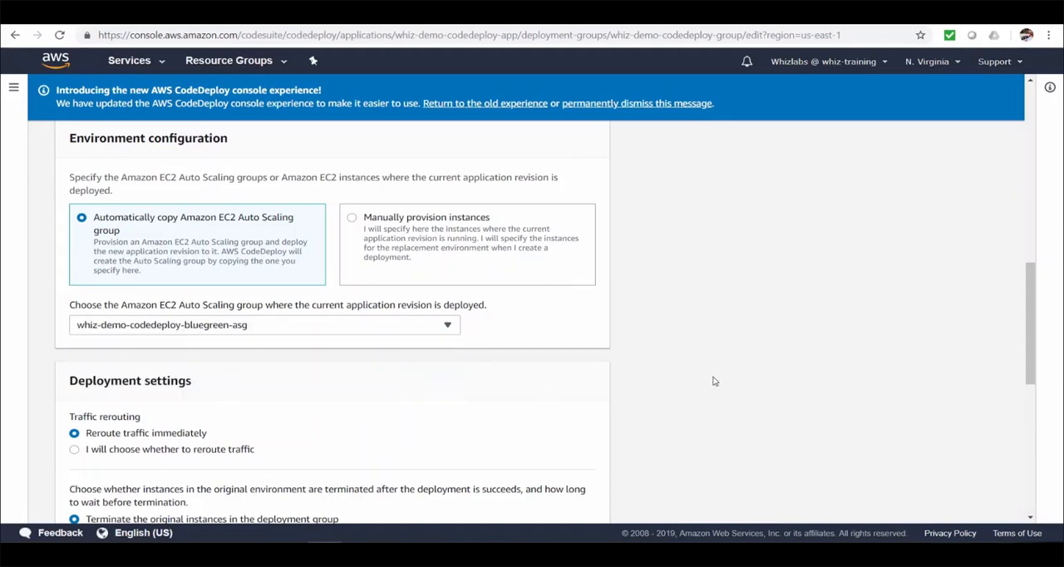
Step: Keep traffic rerouting immediate, review the termination, deployment configuration and load balancer settings, and save the deployment group
scroll(713, 380, "down", 1)
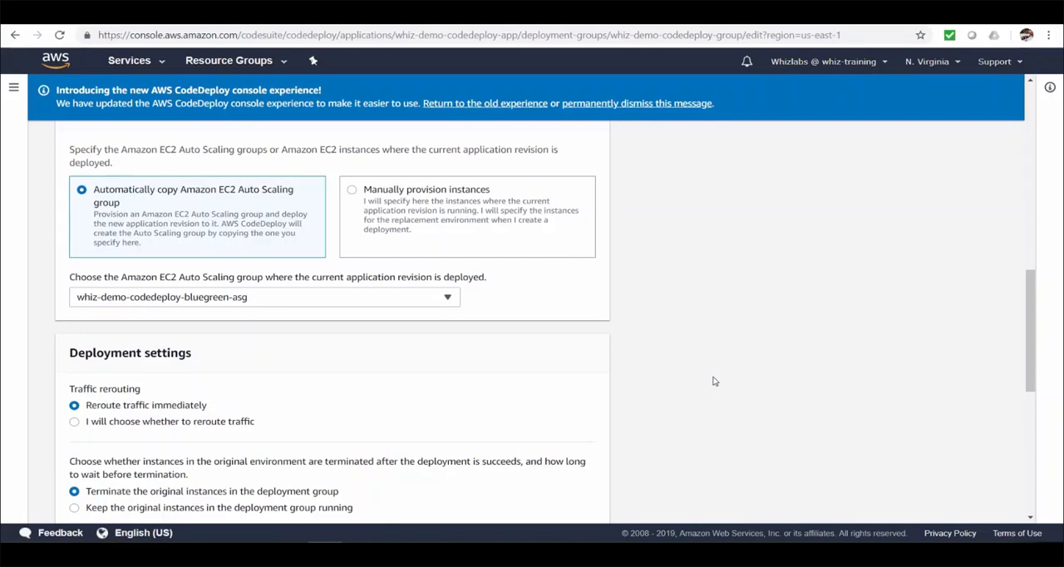
scroll(712, 381, "down", 2)
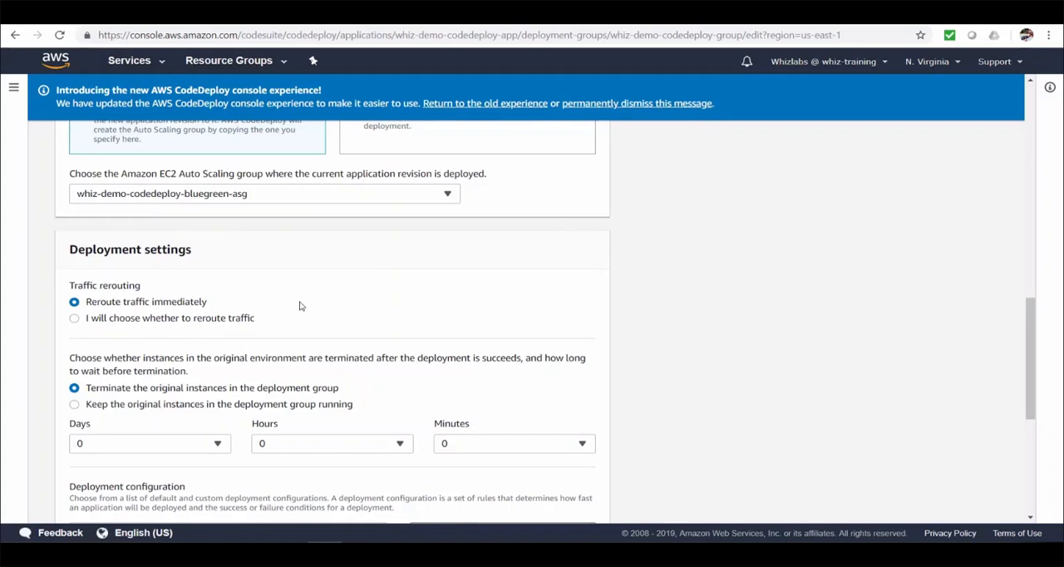
left_click(230, 323)
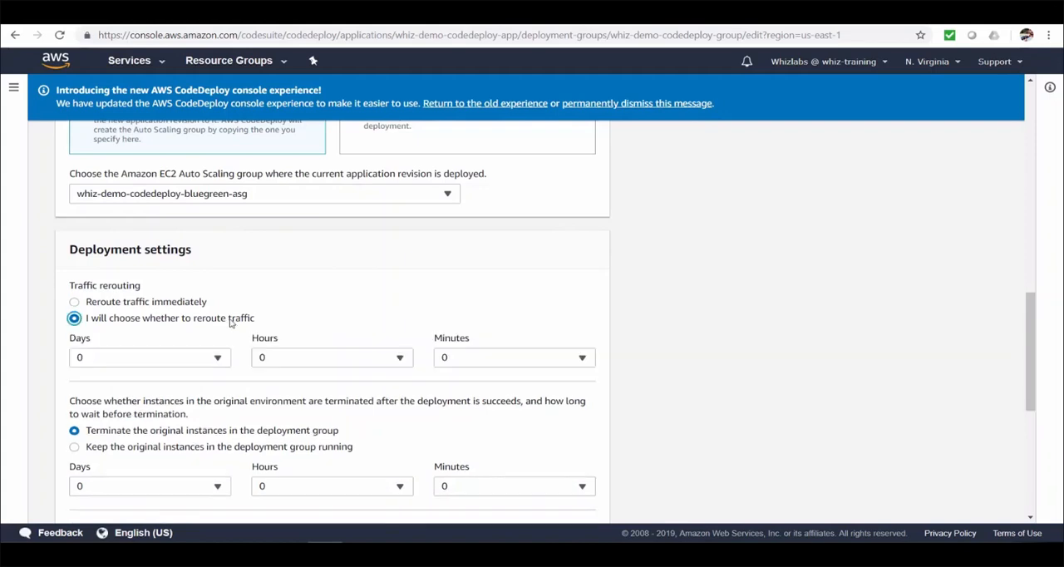
left_click(184, 304)
scroll(604, 349, "down", 2)
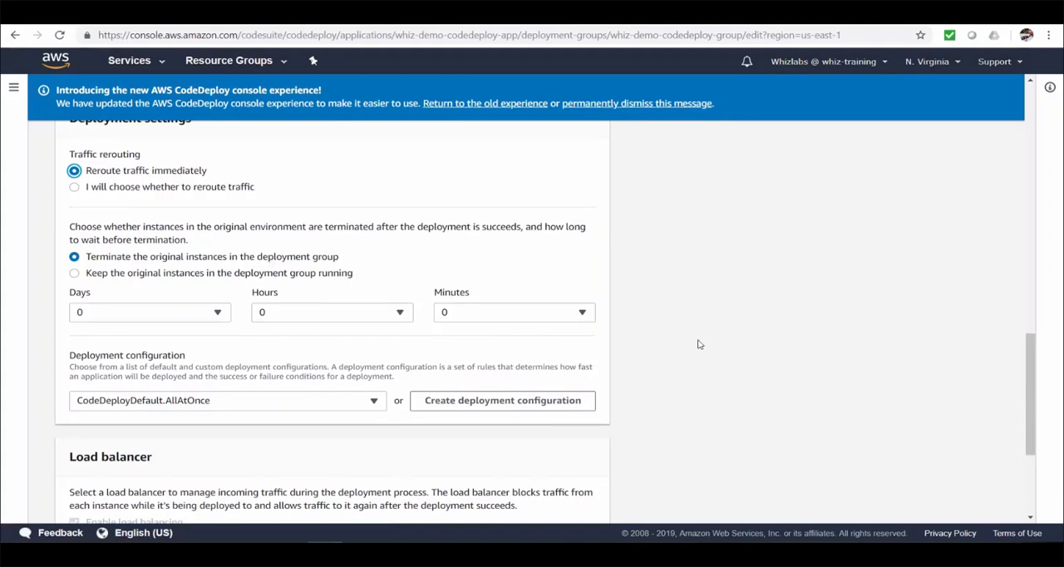
scroll(698, 344, "down", 2)
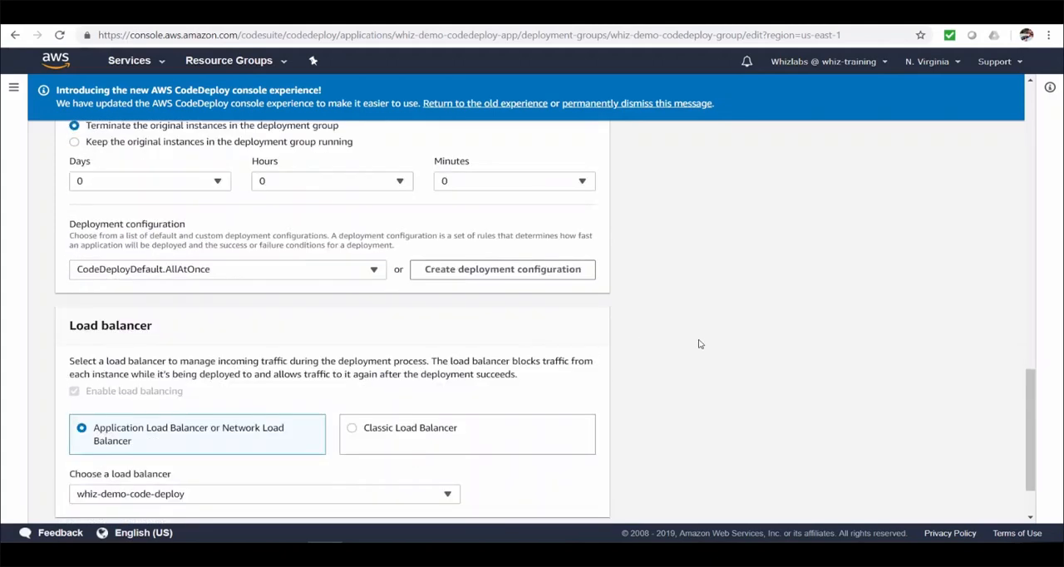
scroll(698, 344, "down", 1)
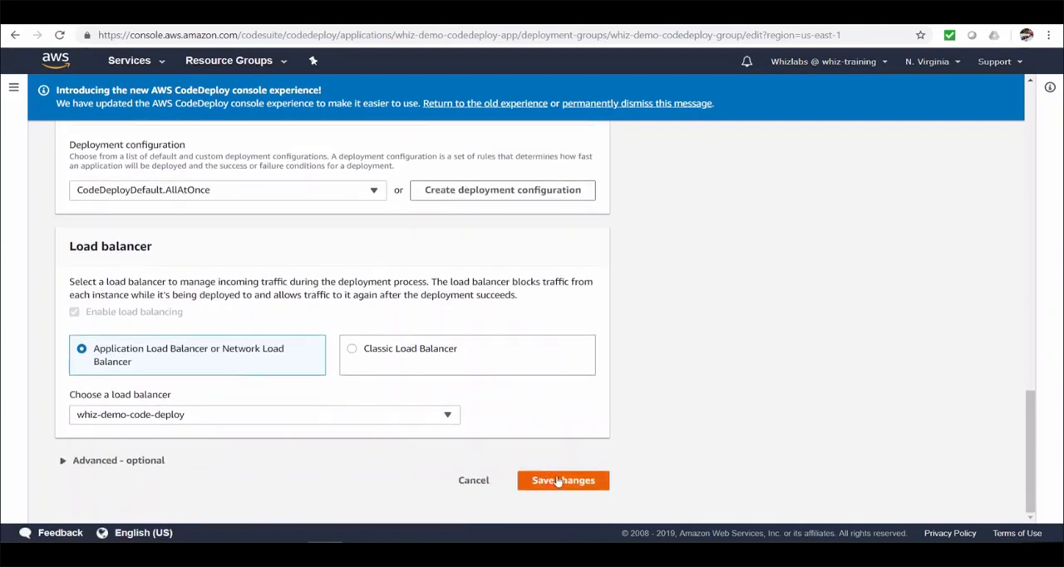
left_click(565, 482)
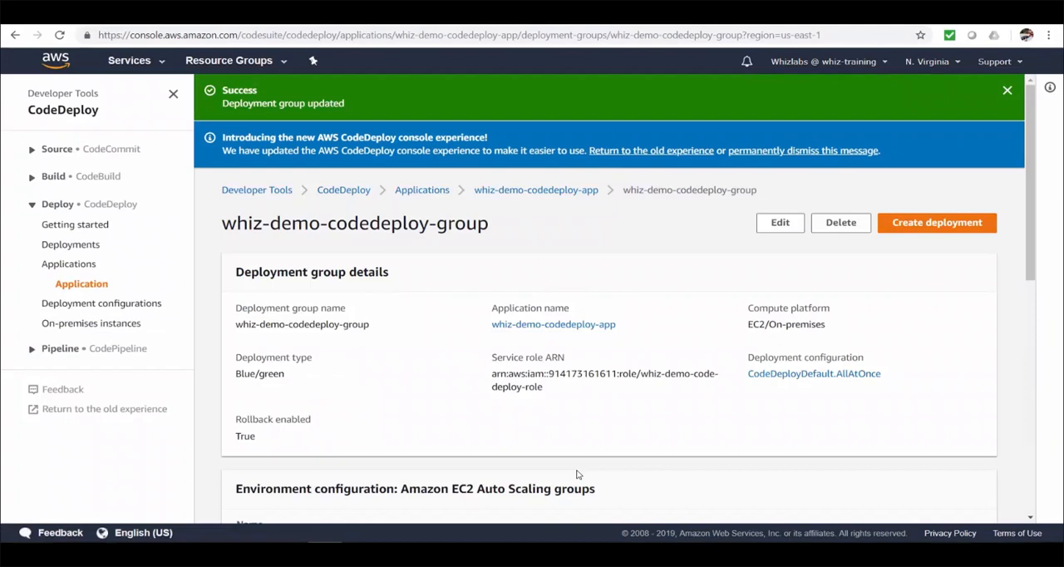
Step: Start a new deployment and select whiz-demo-codedeploy-group as its deployment group
left_click(979, 230)
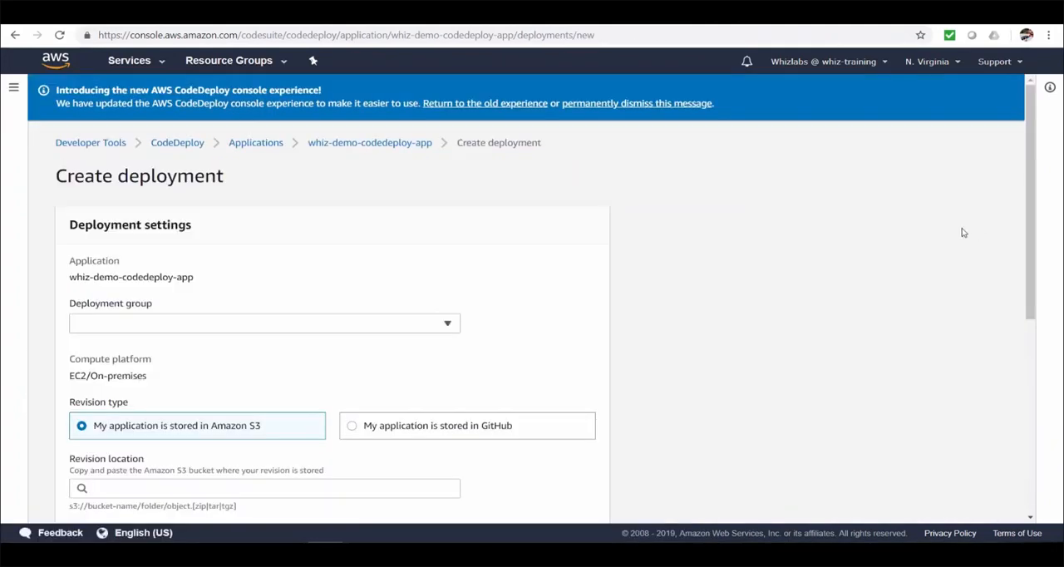
left_click(443, 324)
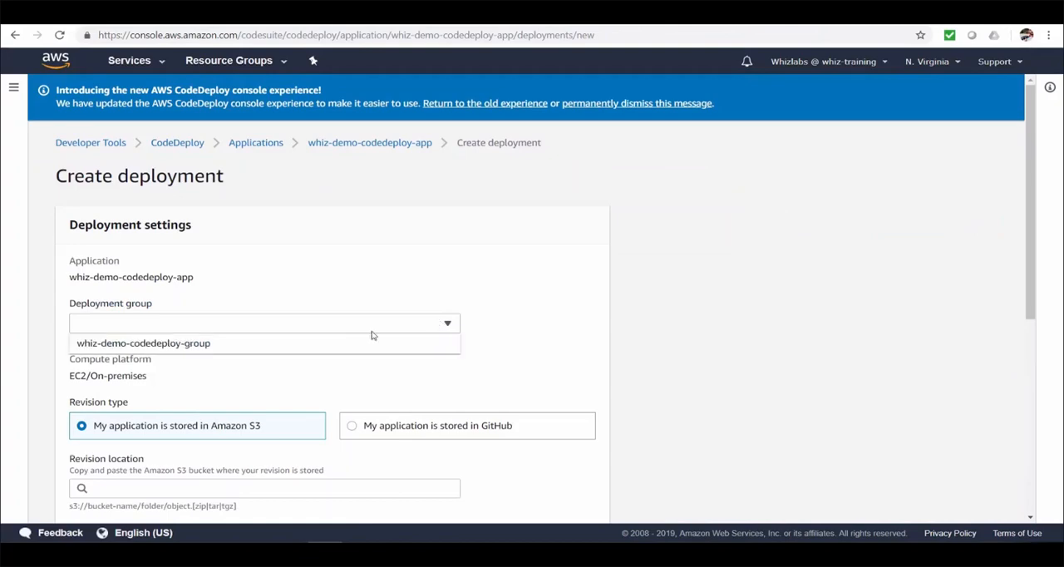
left_click(323, 343)
Step: Set the S3 revision location to s3://whiz-demo-codebuild-artifacts/whiz-app/build/0bce0b84-a62a-4bc7-b34e-2ec878498416/codebuild-demo and the revision file type to .zip
scroll(387, 359, "down", 3)
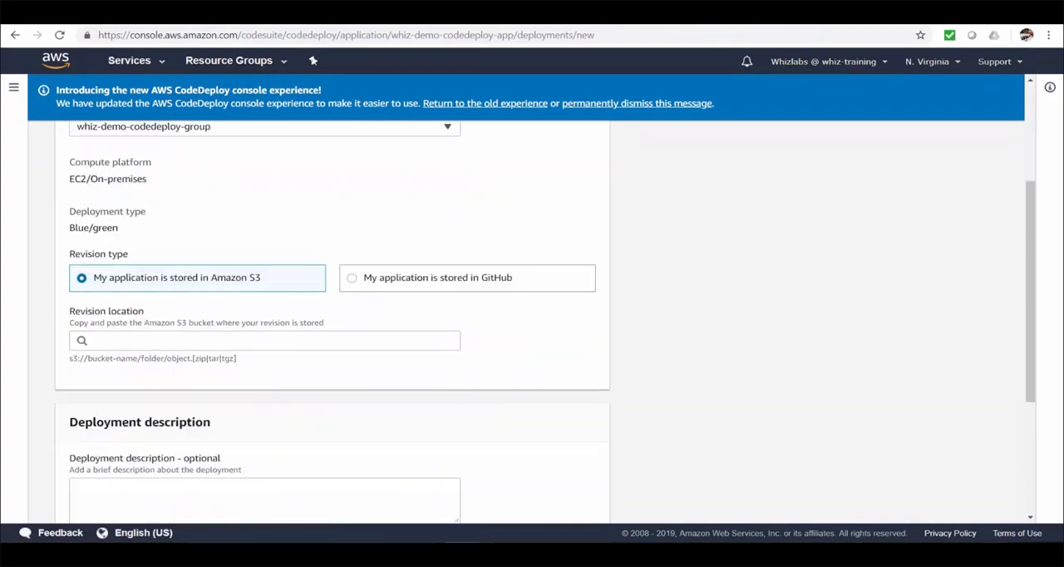
left_click(418, 341)
type("s3://whiz-demo-codebuild-artifacts/whiz-app/build/0bce0b84-a62a-4bc7-b34e-2ec878498416/codebuild-demo")
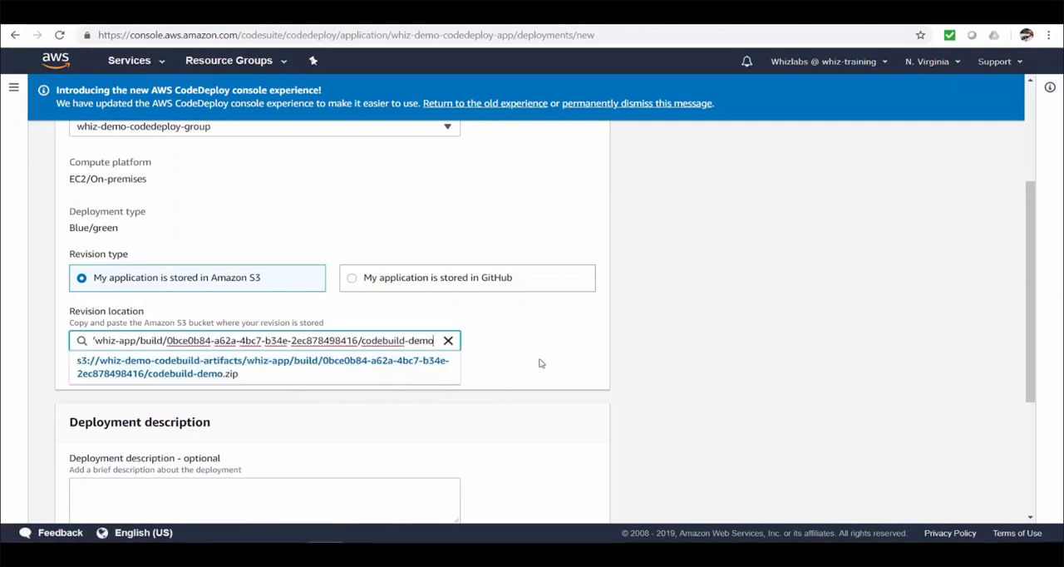
left_click(582, 367)
scroll(505, 365, "down", 1)
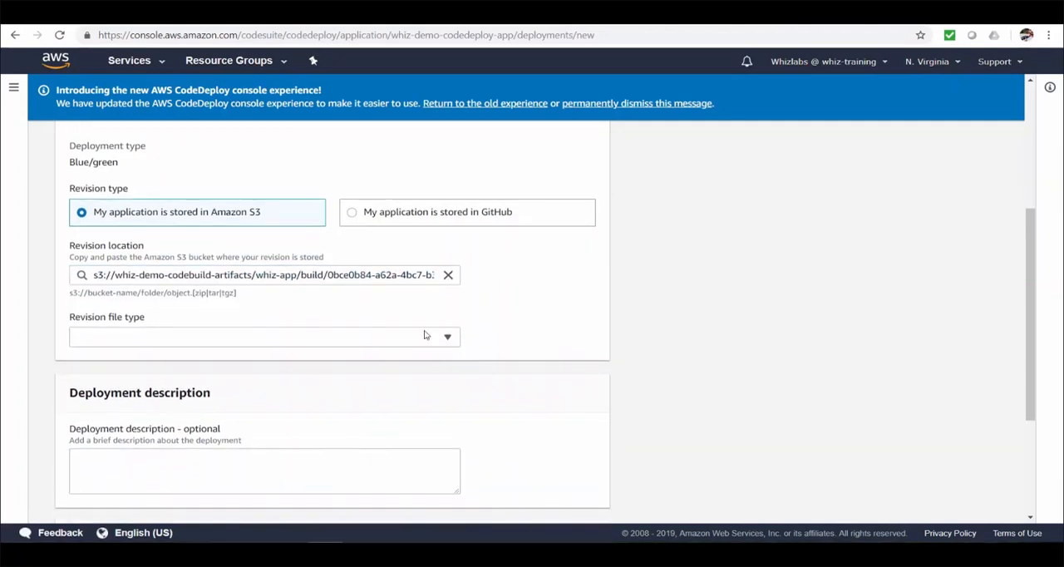
left_click(424, 335)
left_click(333, 356)
Step: Choose Overwrite the content in the additional deployment behavior settings and create the deployment
scroll(607, 473, "down", 2)
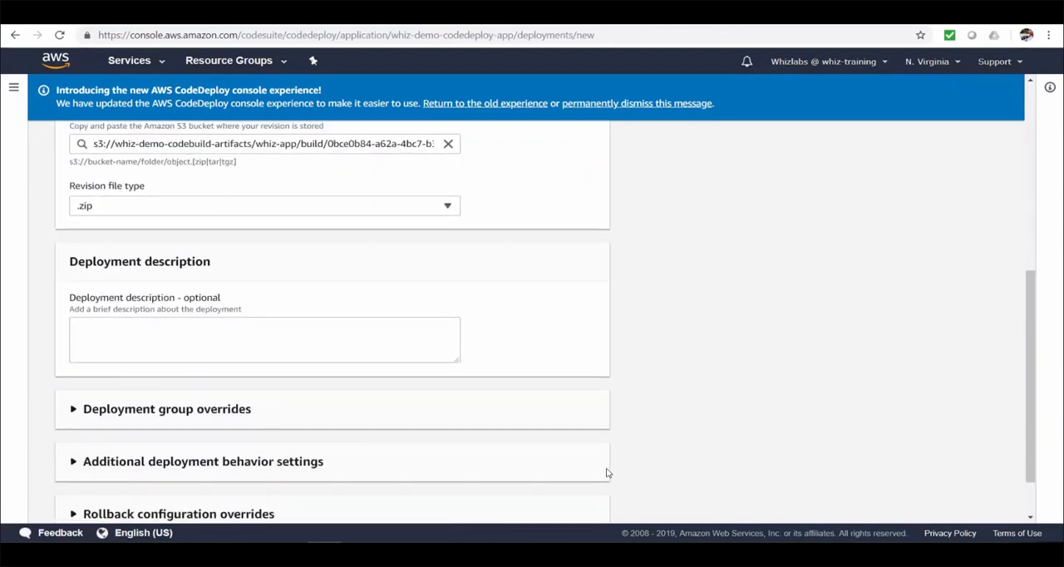
scroll(607, 473, "down", 1)
left_click(300, 399)
scroll(207, 402, "down", 2)
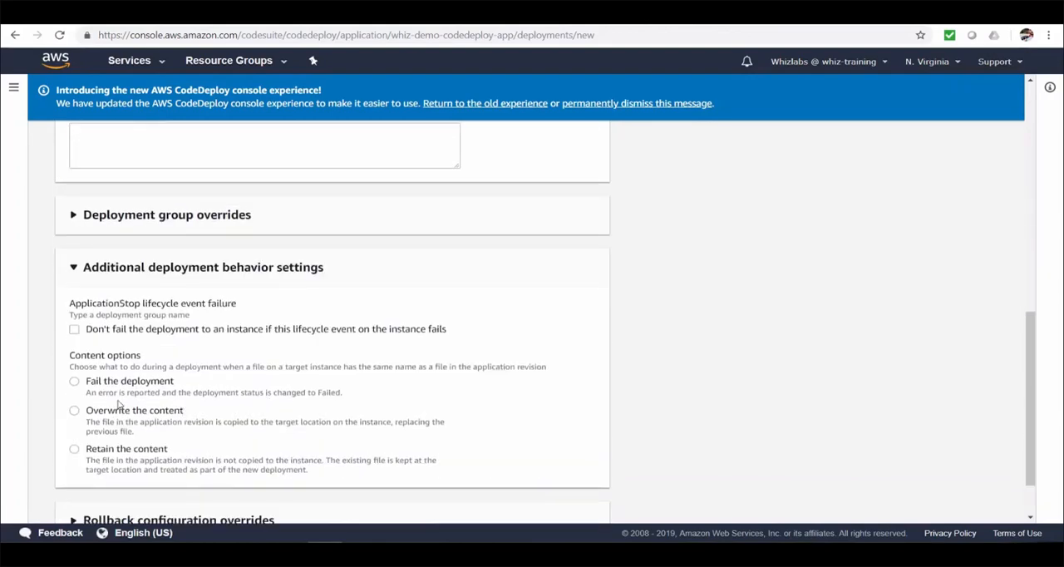
left_click(74, 410)
scroll(454, 469, "down", 1)
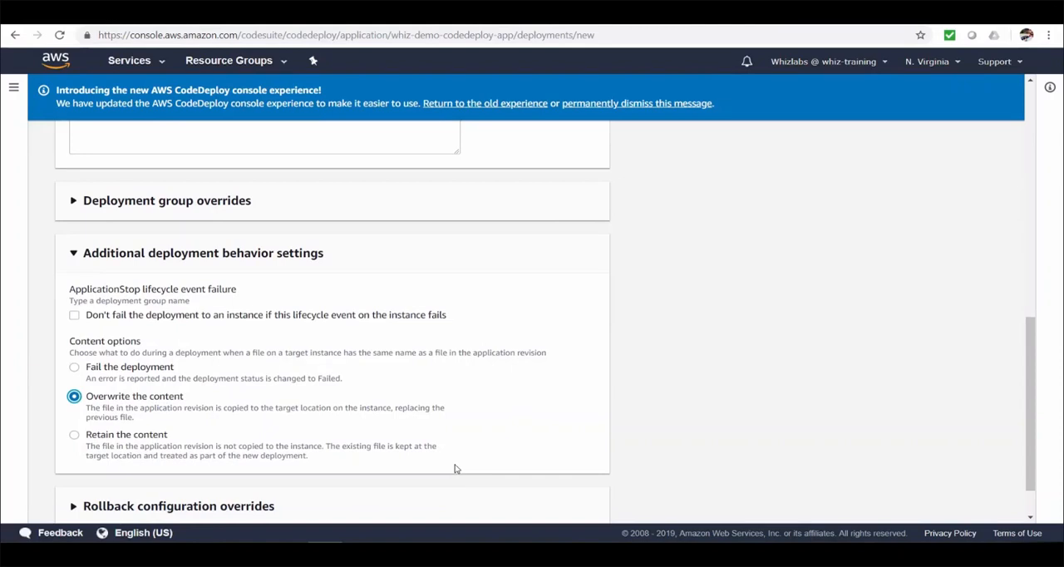
scroll(455, 469, "down", 1)
left_click(570, 499)
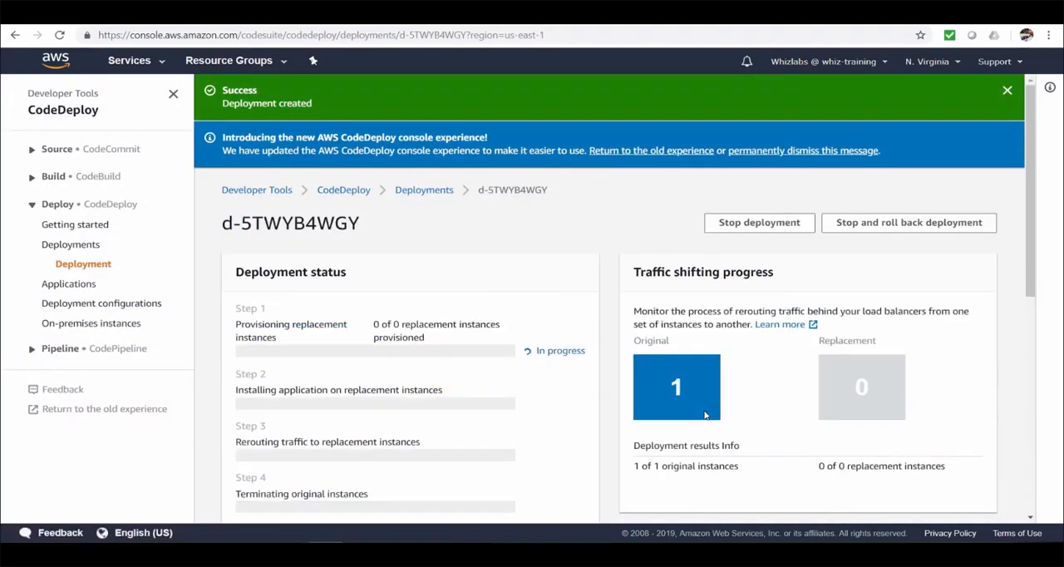
Step: Switch to EC2, refresh the running instances and view the tags of the new unnamed replacement instance
scroll(579, 426, "down", 1)
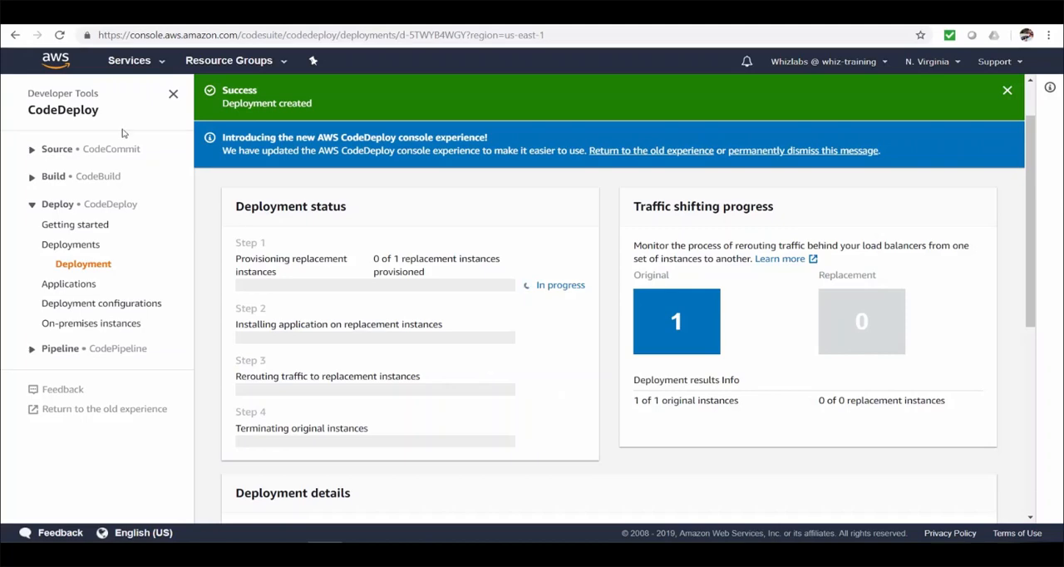
left_click(88, 14)
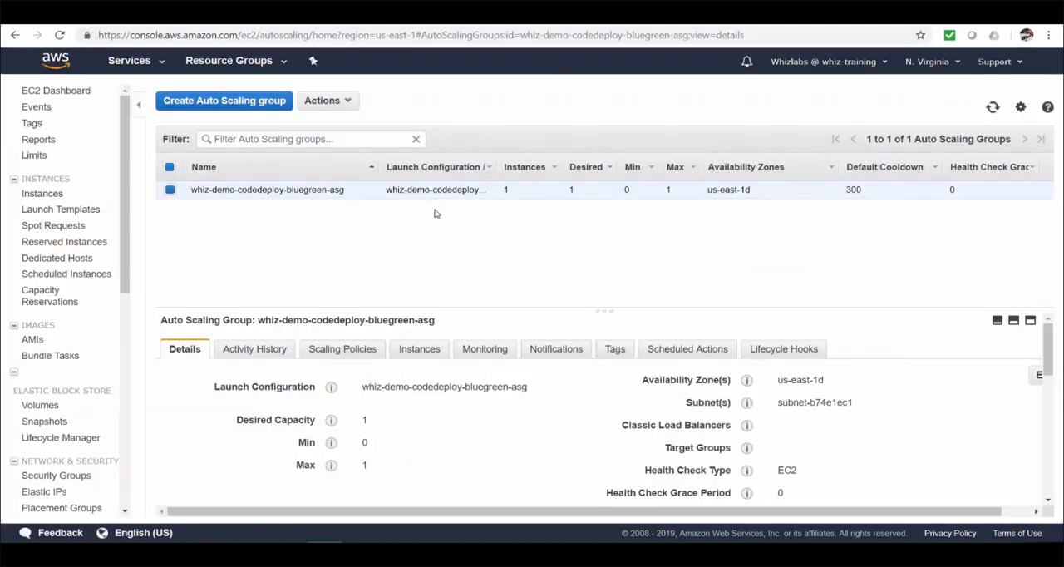
left_click(52, 195)
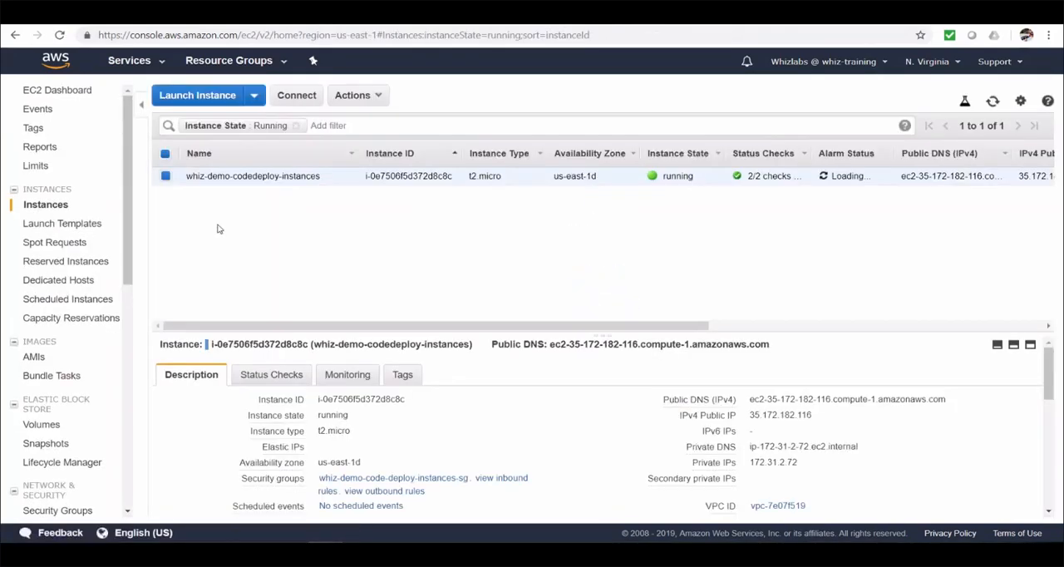
left_click(993, 102)
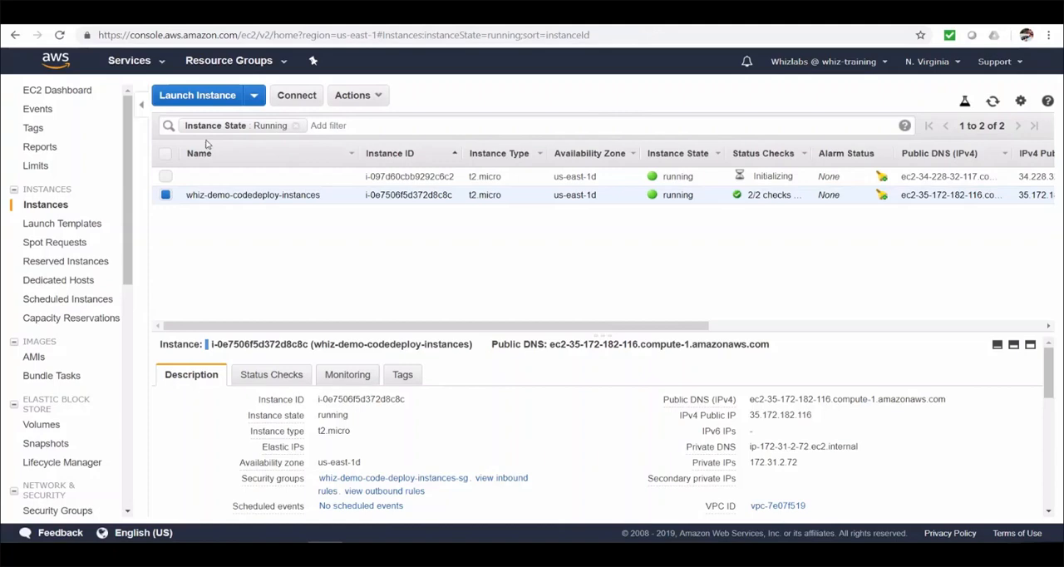
left_click(165, 194)
left_click(165, 176)
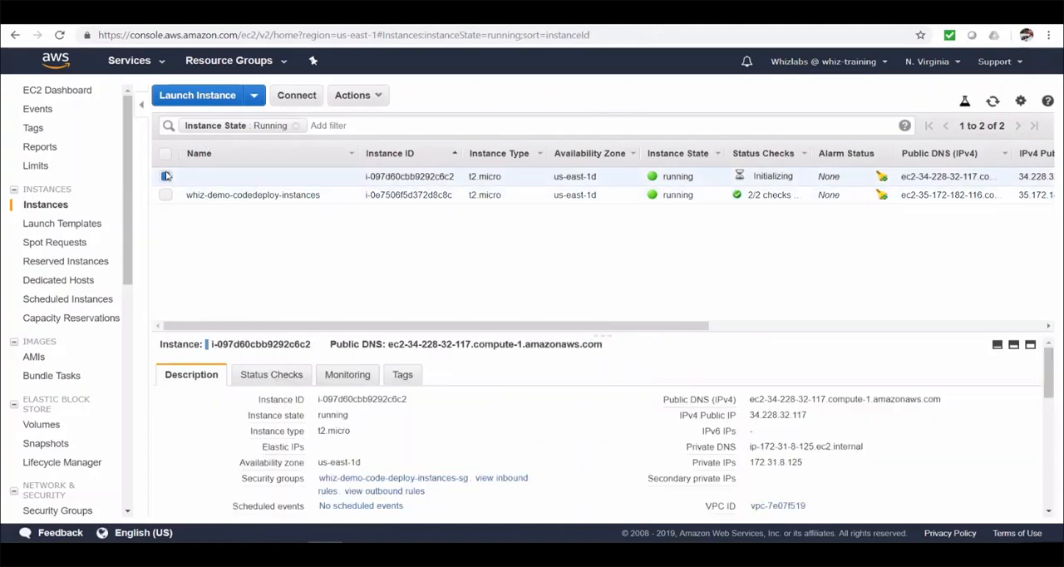
left_click(404, 375)
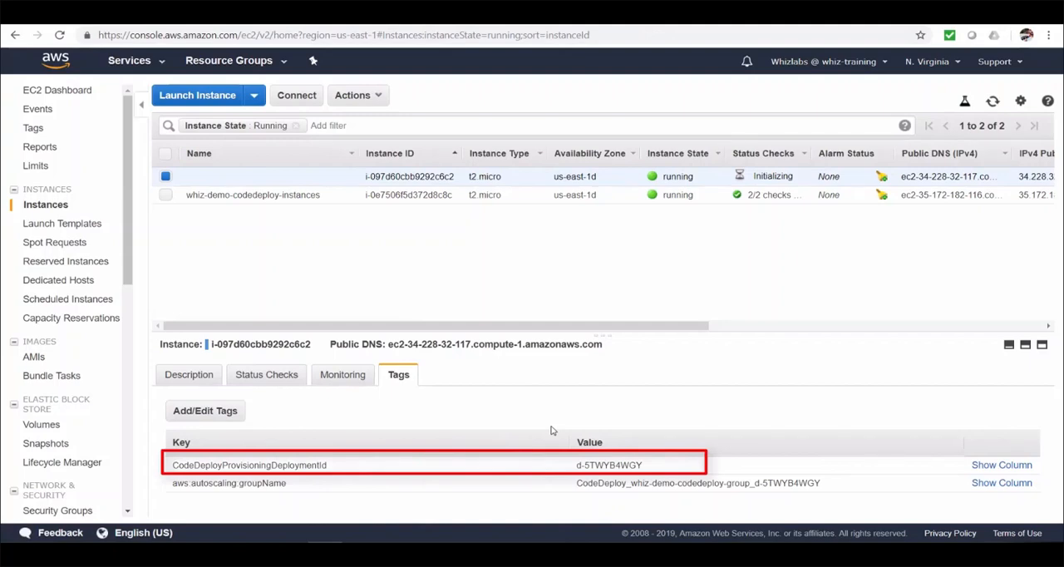
Step: Open the registered targets of the whiz-demo-code-deploy target group
scroll(46, 307, "down", 3)
scroll(45, 308, "down", 3)
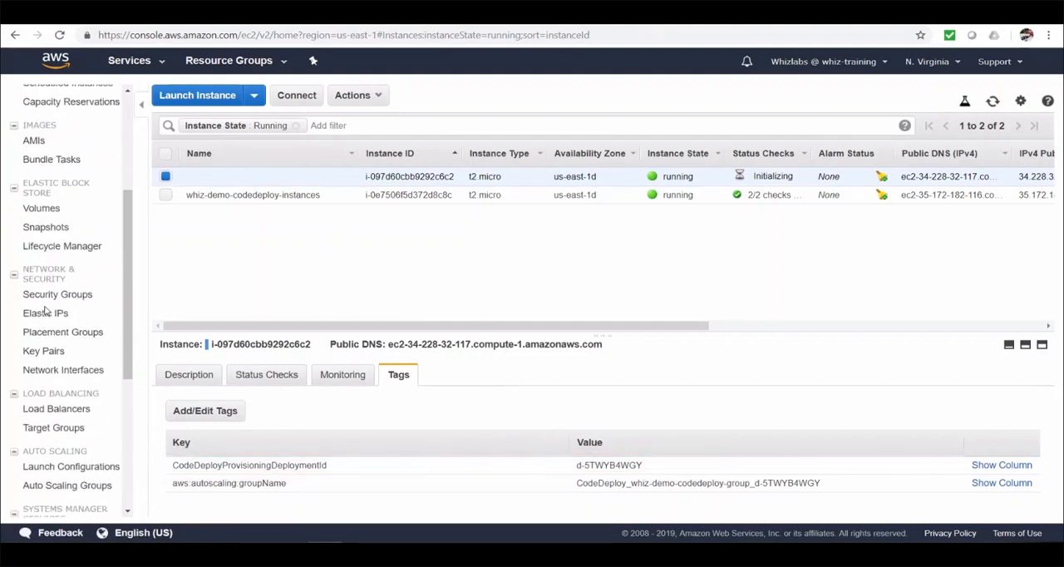
left_click(53, 381)
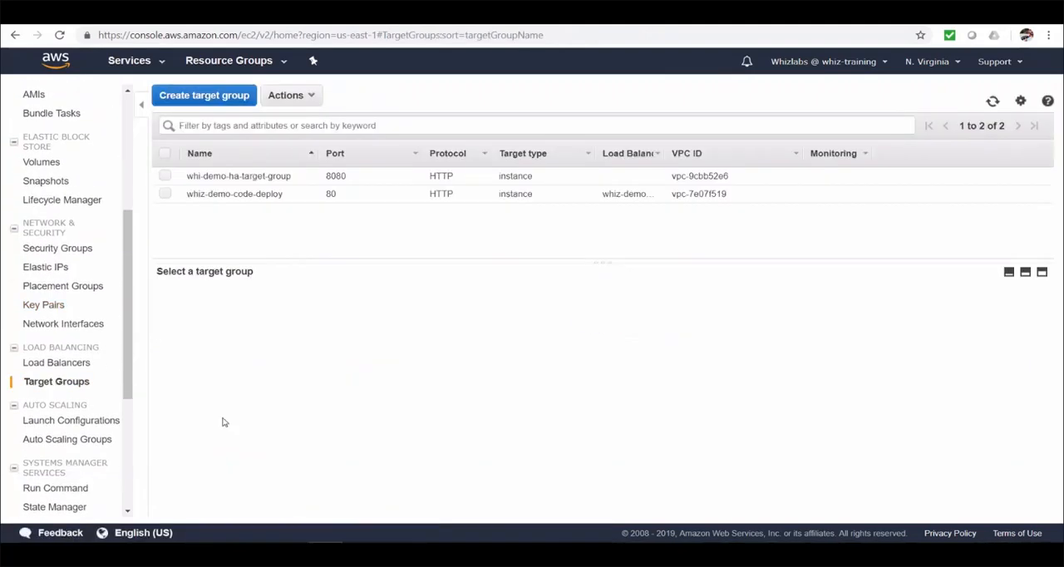
left_click(166, 193)
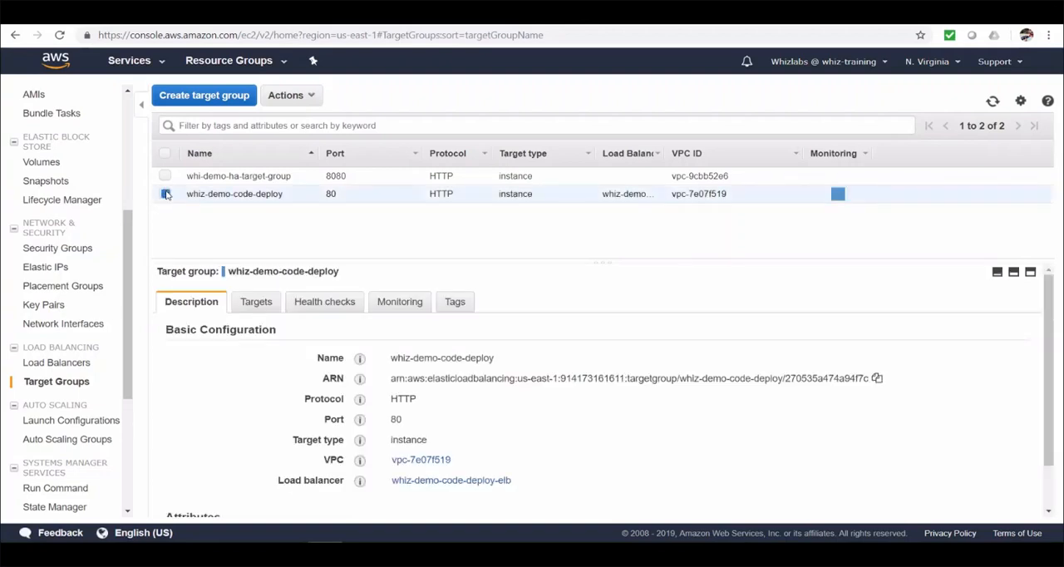
left_click(250, 303)
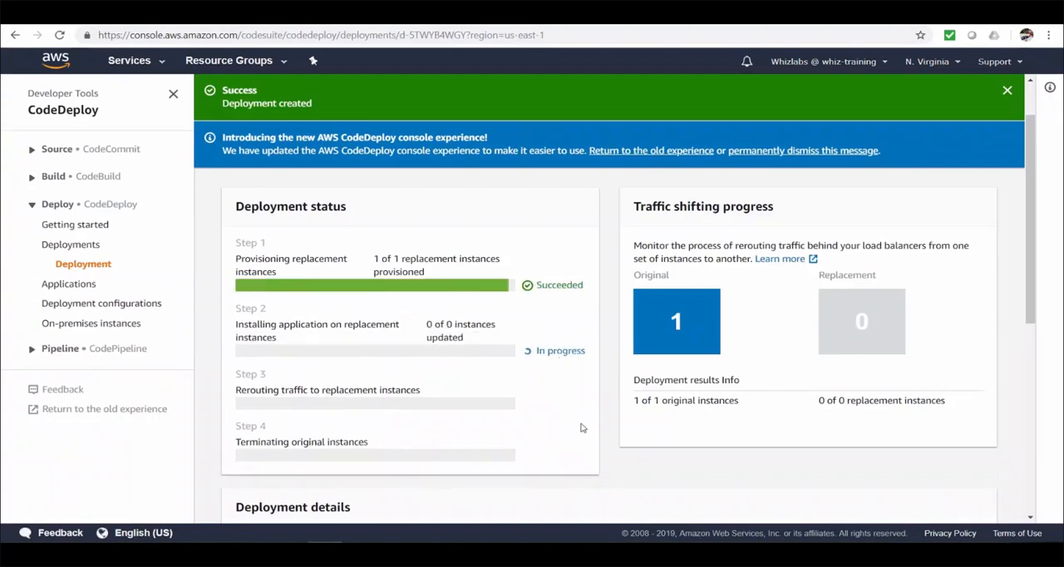
Step: Check the deployment progress in CodeDeploy, and refresh the whiz-demo-code-deploy target group in EC2 to examine the status of its registered targets
scroll(580, 433, "up", 1)
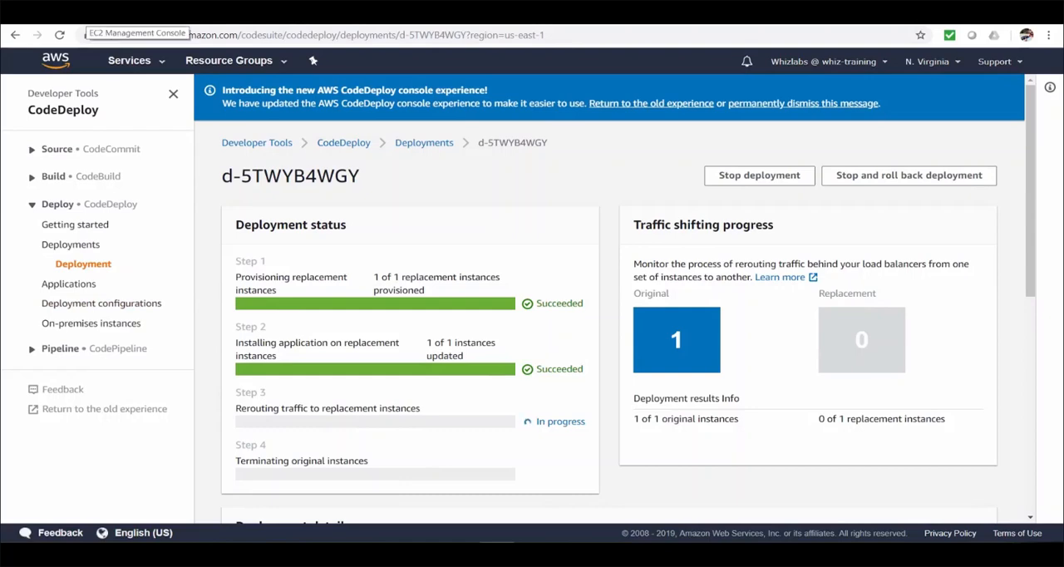
left_click(81, 16)
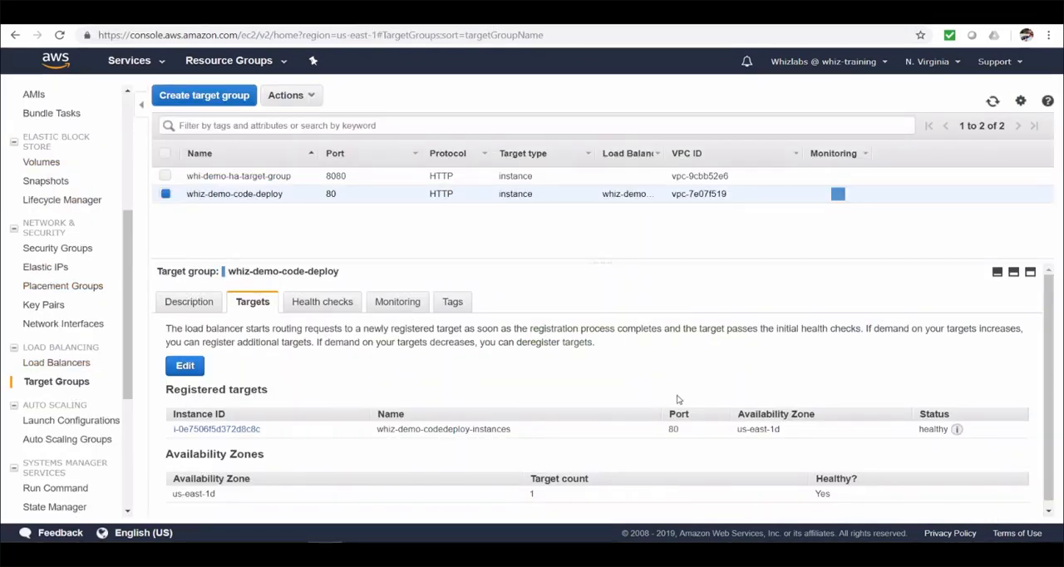
left_click(994, 102)
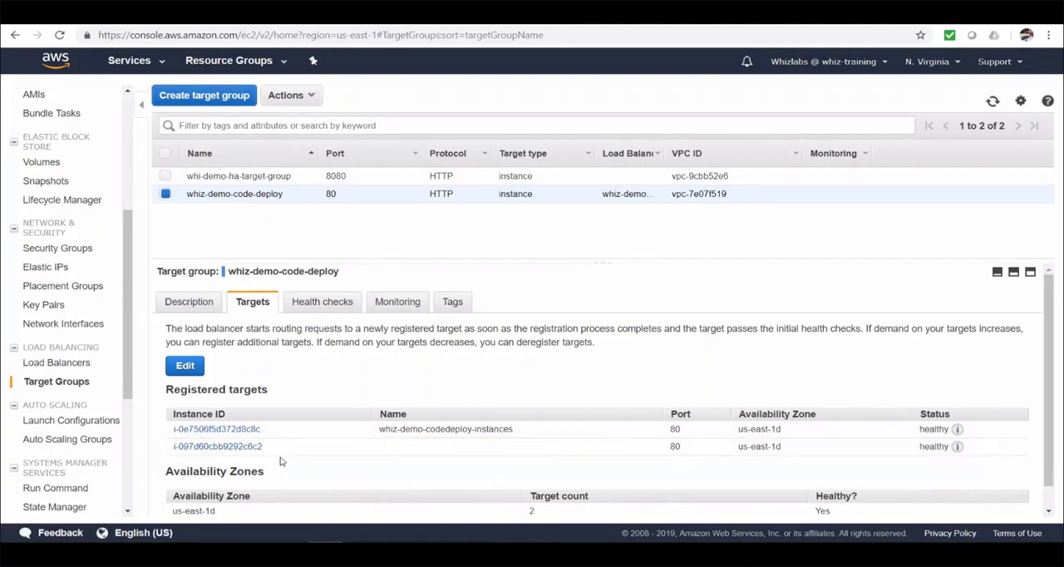
left_click(991, 101)
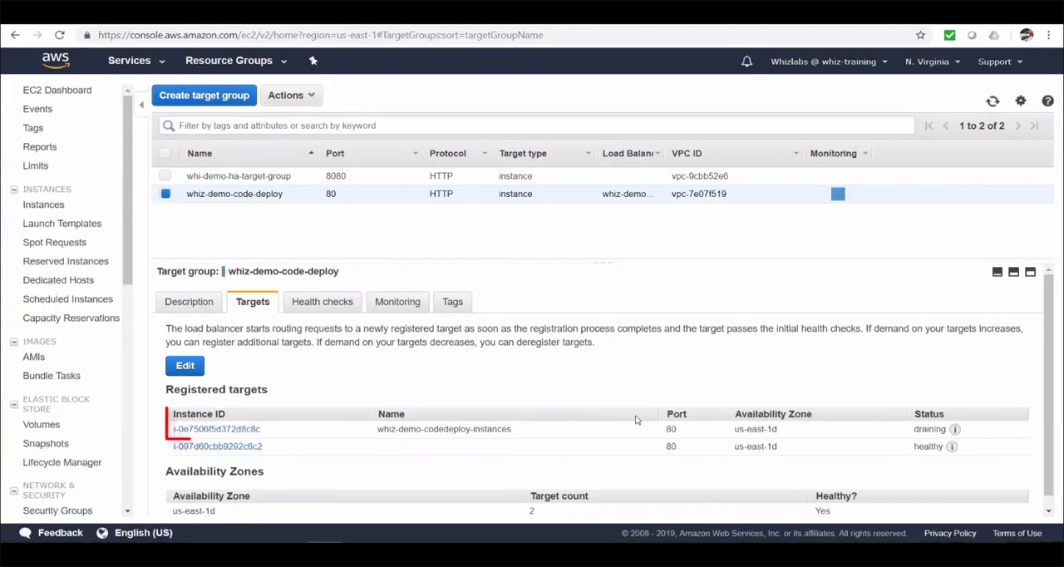
left_click(991, 101)
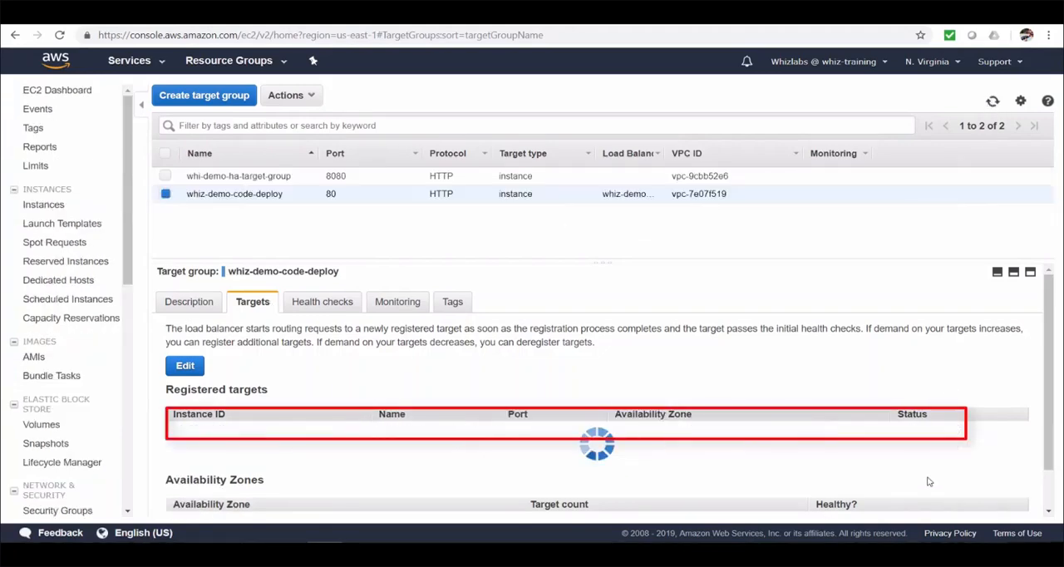
mouse_move(956, 431)
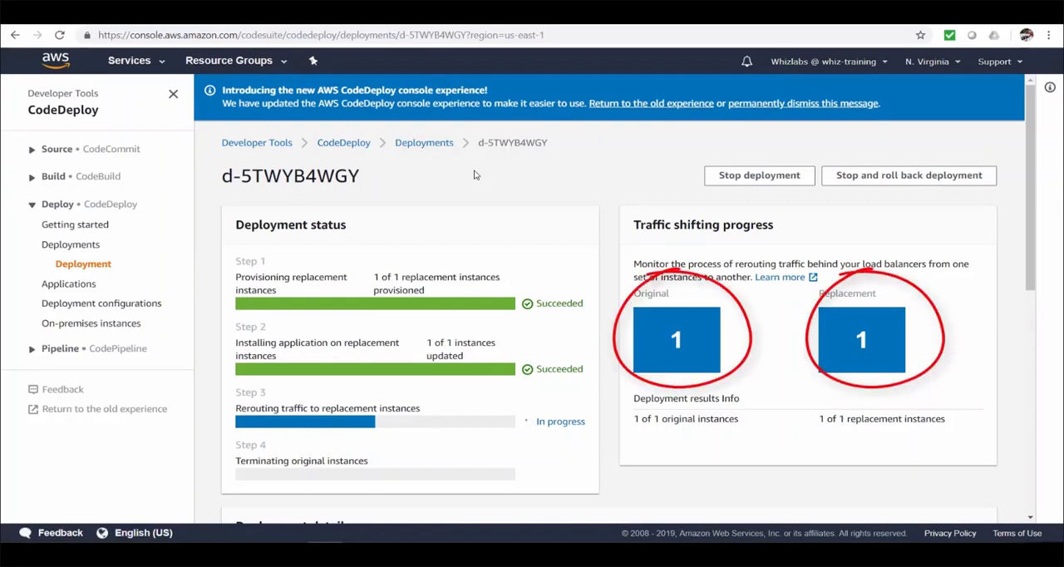
Step: Switch to the load balancer's web page and reload it to test the app while traffic is being rerouted
left_click(420, 17)
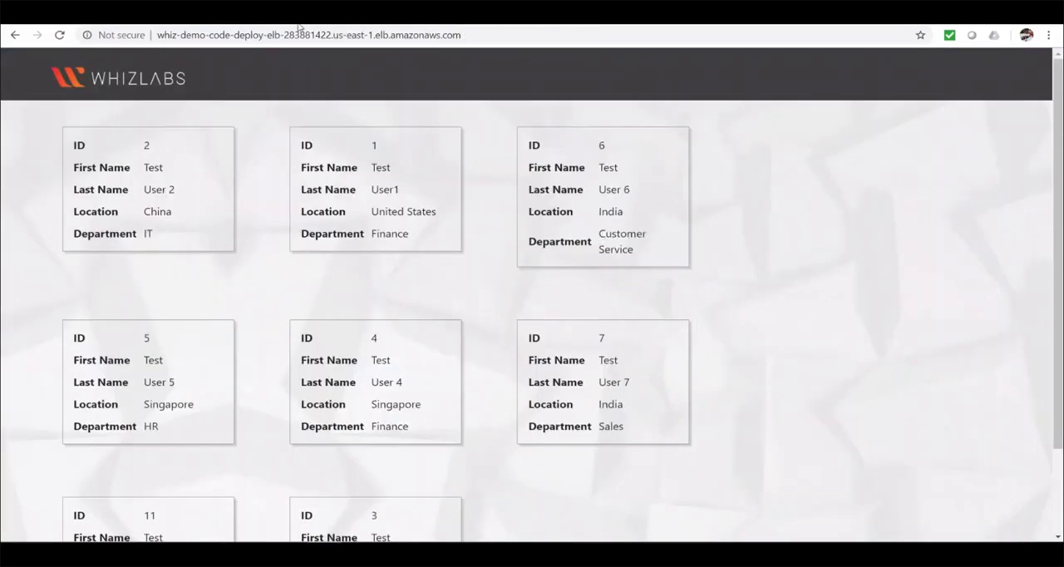
left_click(60, 35)
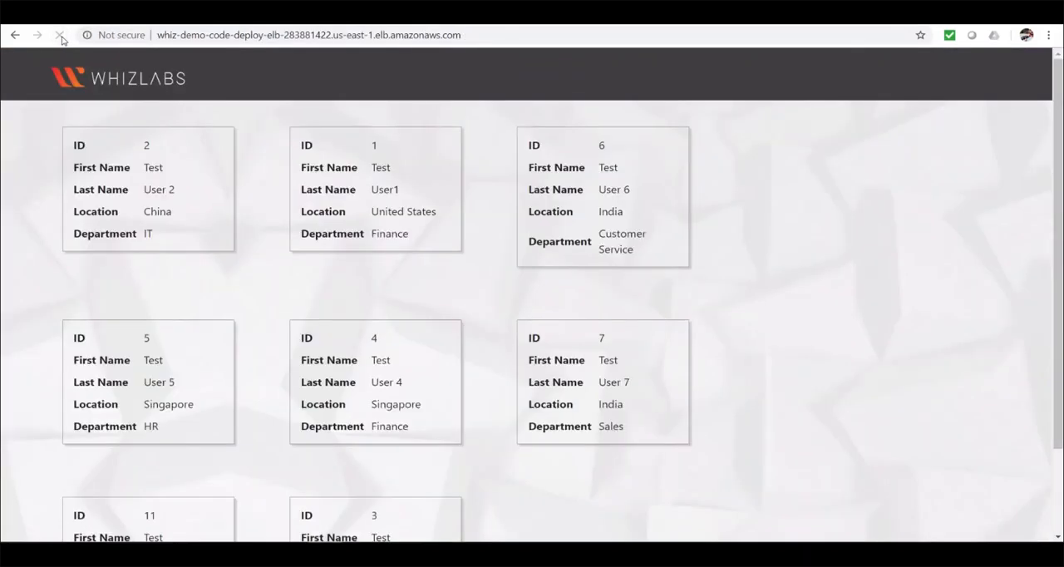
Step: Return to EC2, recheck the target group's registered targets, and refresh the list of running instances
left_click(100, 17)
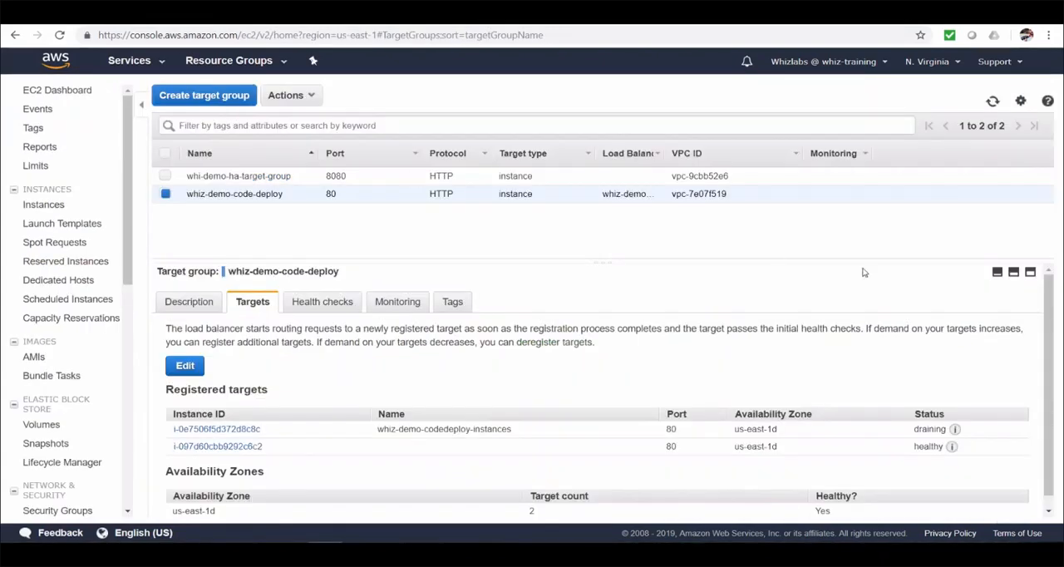
left_click(993, 101)
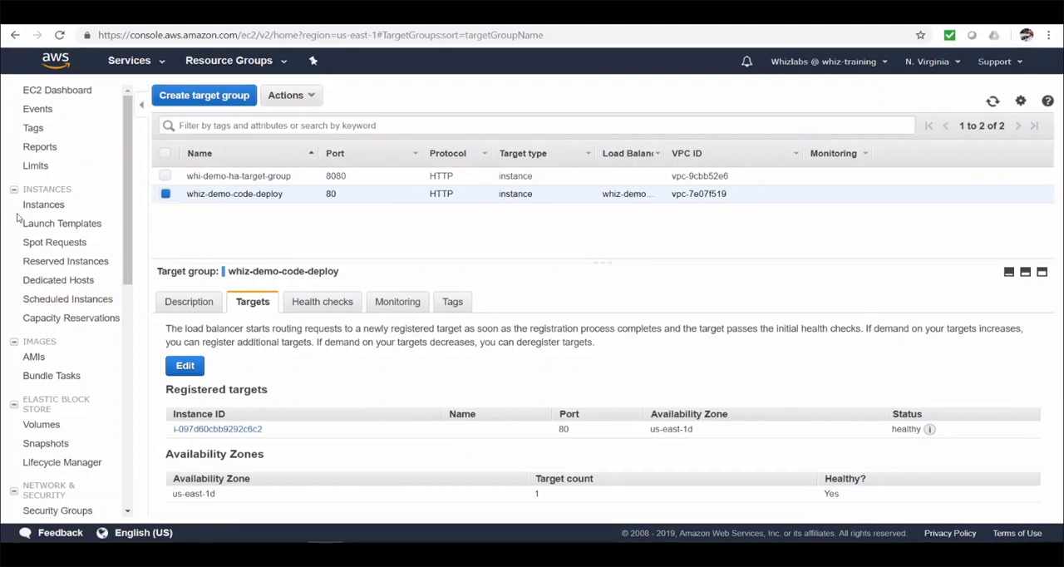
left_click(45, 208)
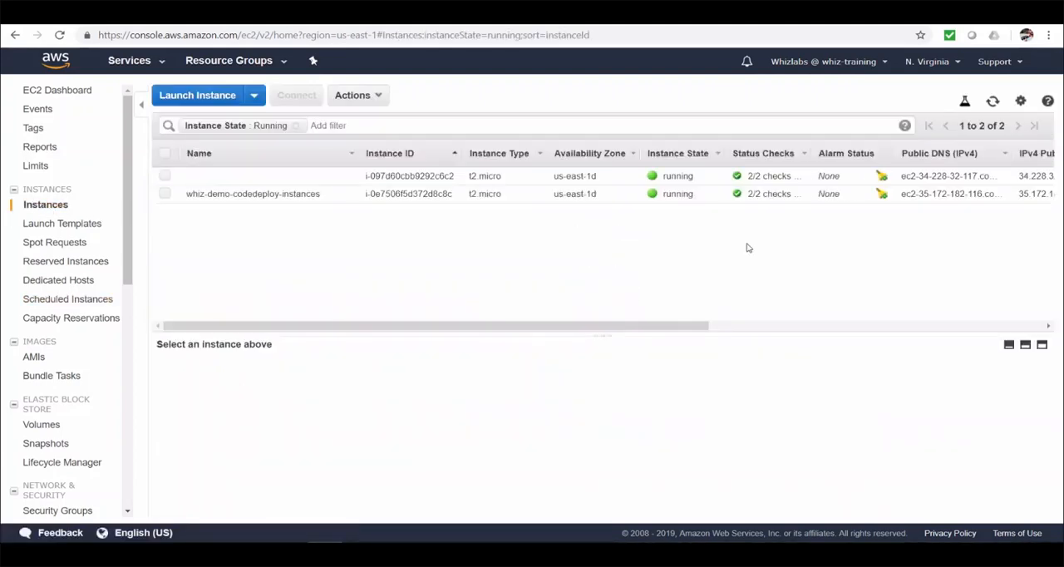
left_click(993, 102)
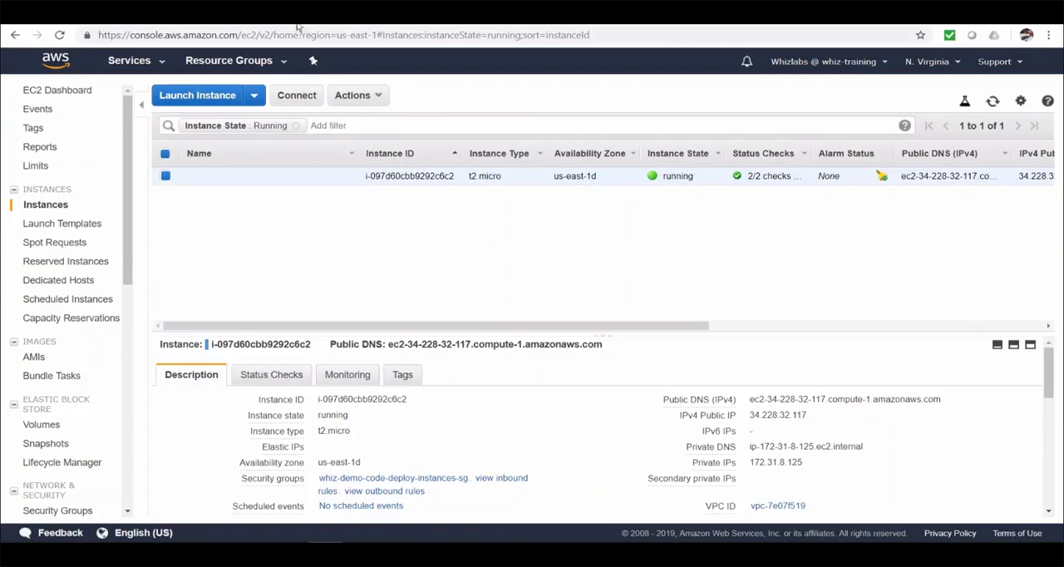
Step: Switch to the app at the load balancer address and reload it to test the replacement instance
key("ctrl+Tab")
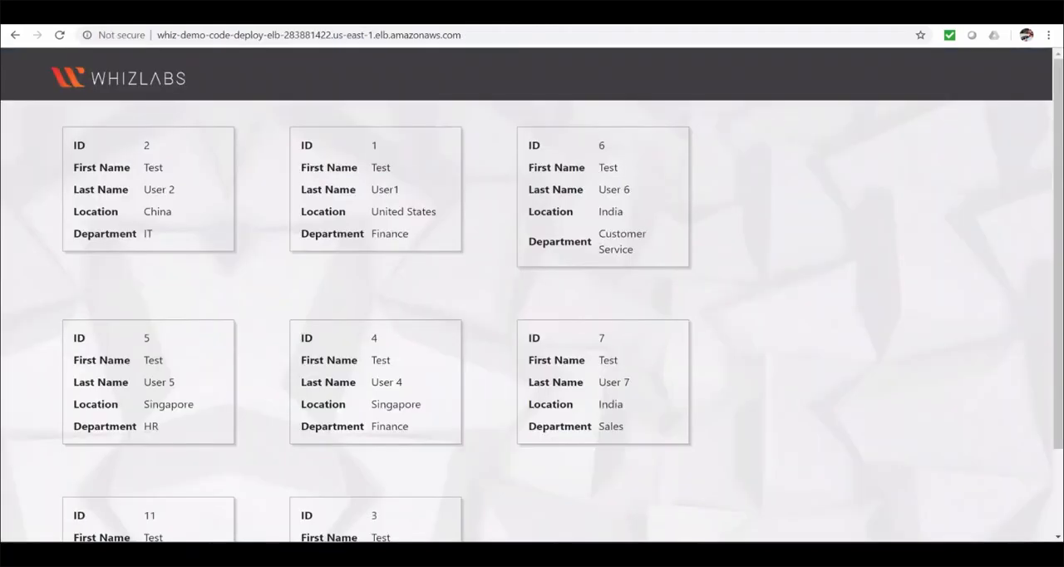
left_click(60, 35)
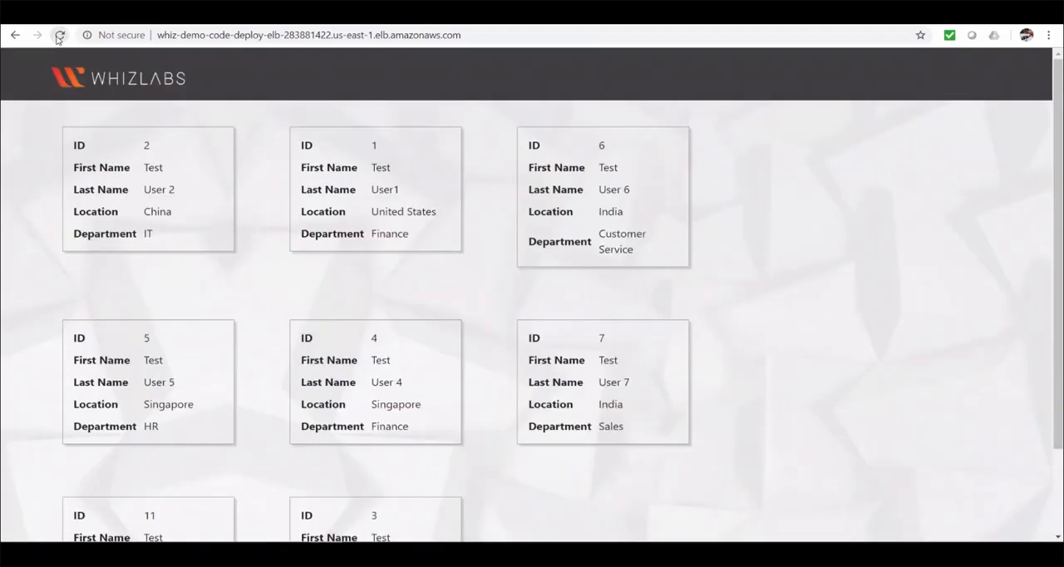
left_click(60, 35)
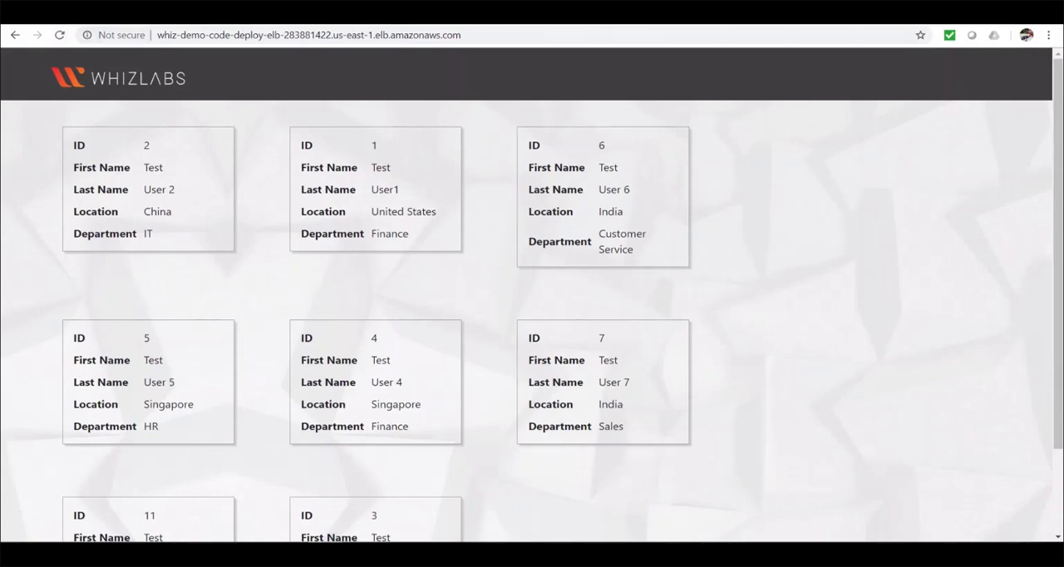
Step: Return to the blue/green deployment in CodeDeploy and review its status, revision details and lifecycle events
left_click(217, 13)
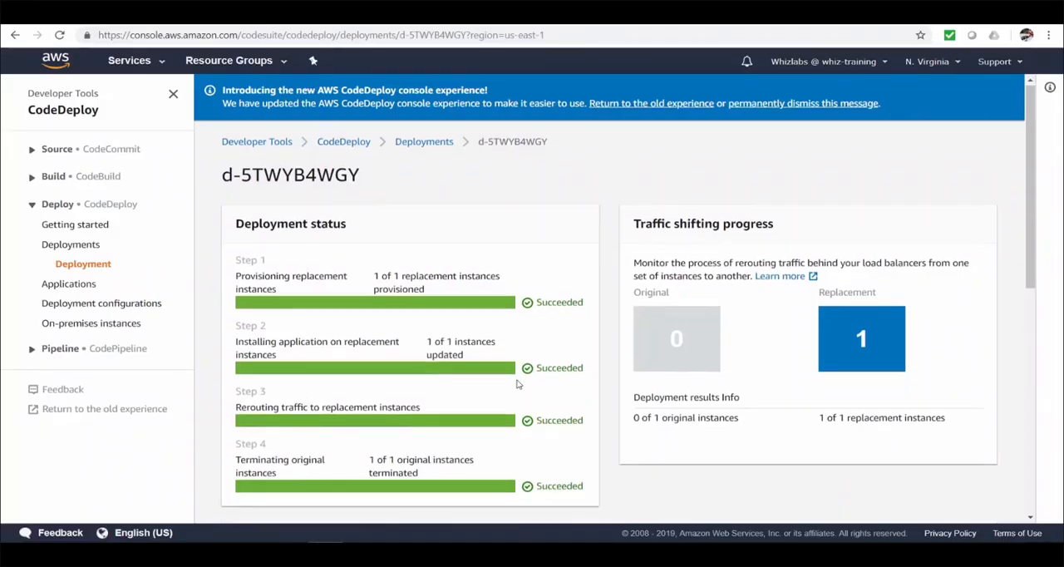
scroll(517, 382, "down", 2)
scroll(503, 413, "down", 3)
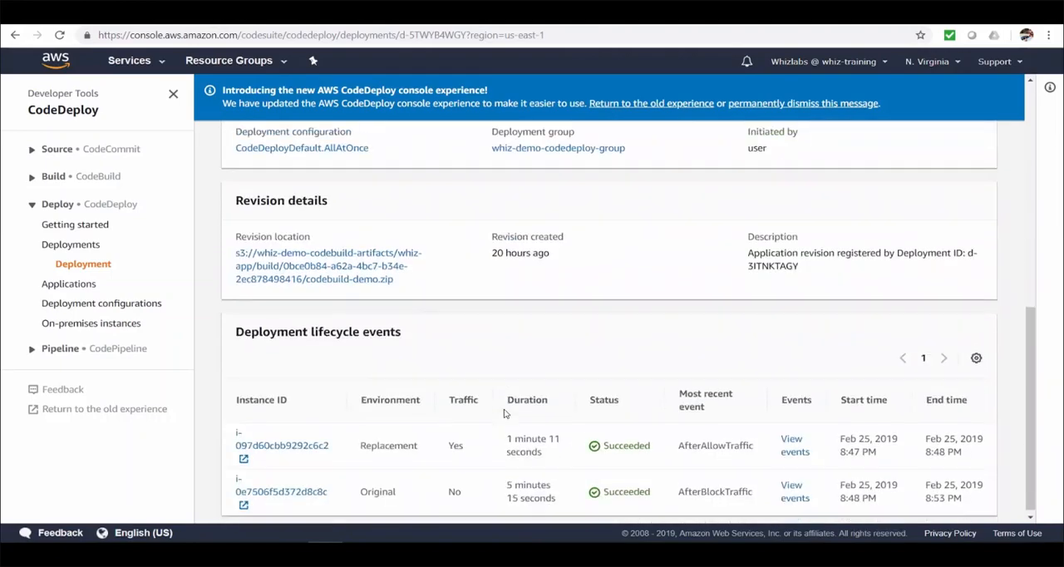
scroll(504, 413, "up", 5)
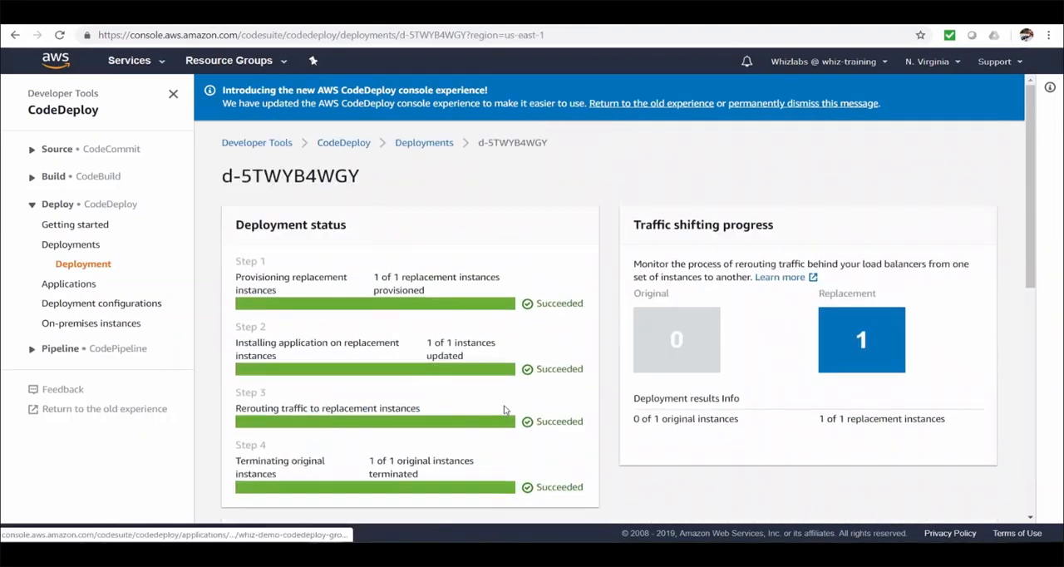